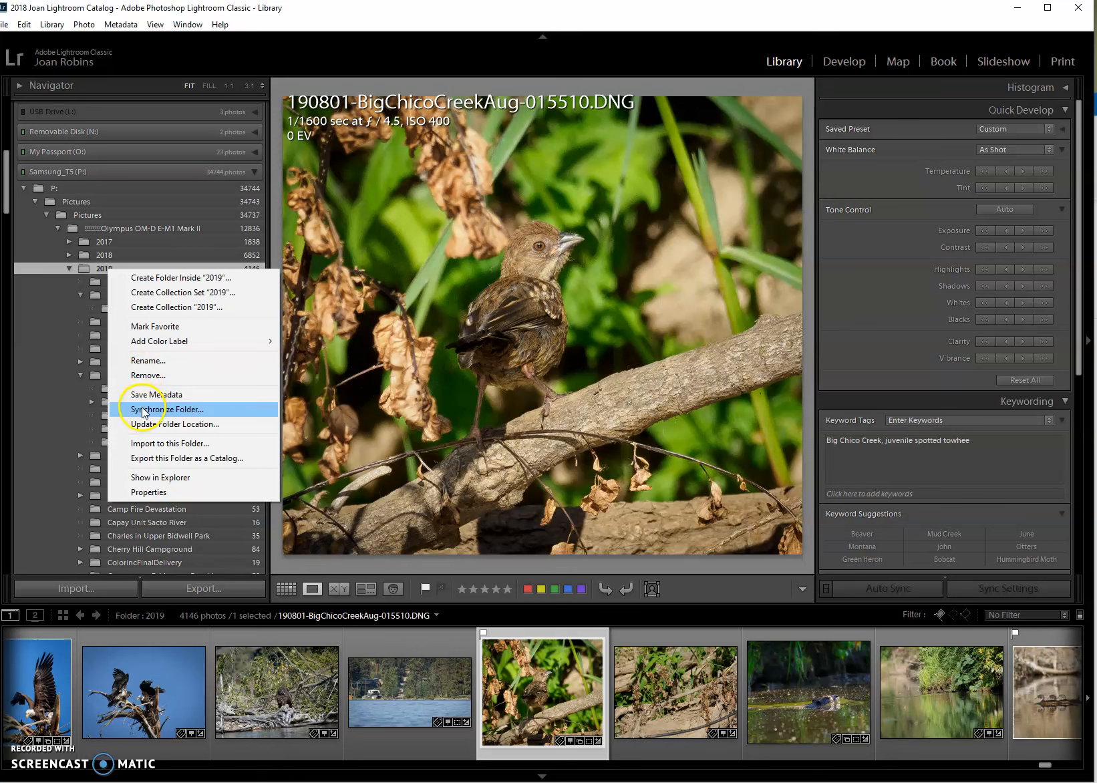
# Create a folder inside "2019" named with the photographer's first name followed by "bears"
pyautogui.click(135, 278)
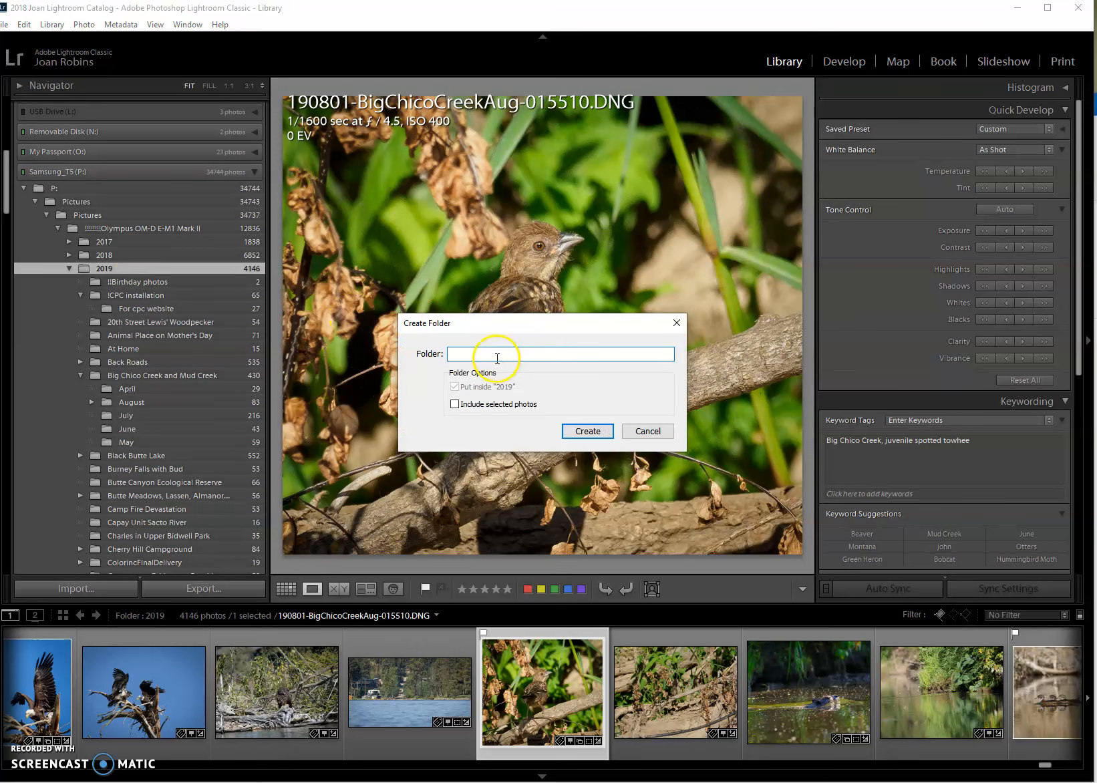
pyautogui.write('Johns bears')
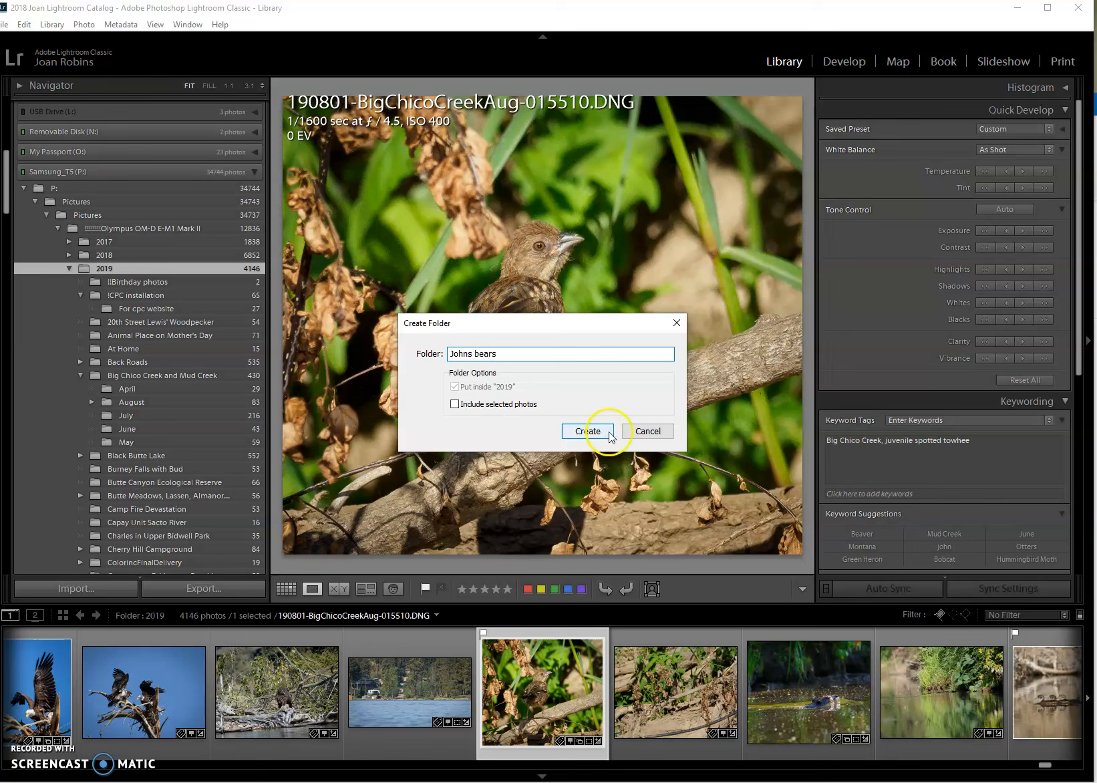
pyautogui.click(591, 431)
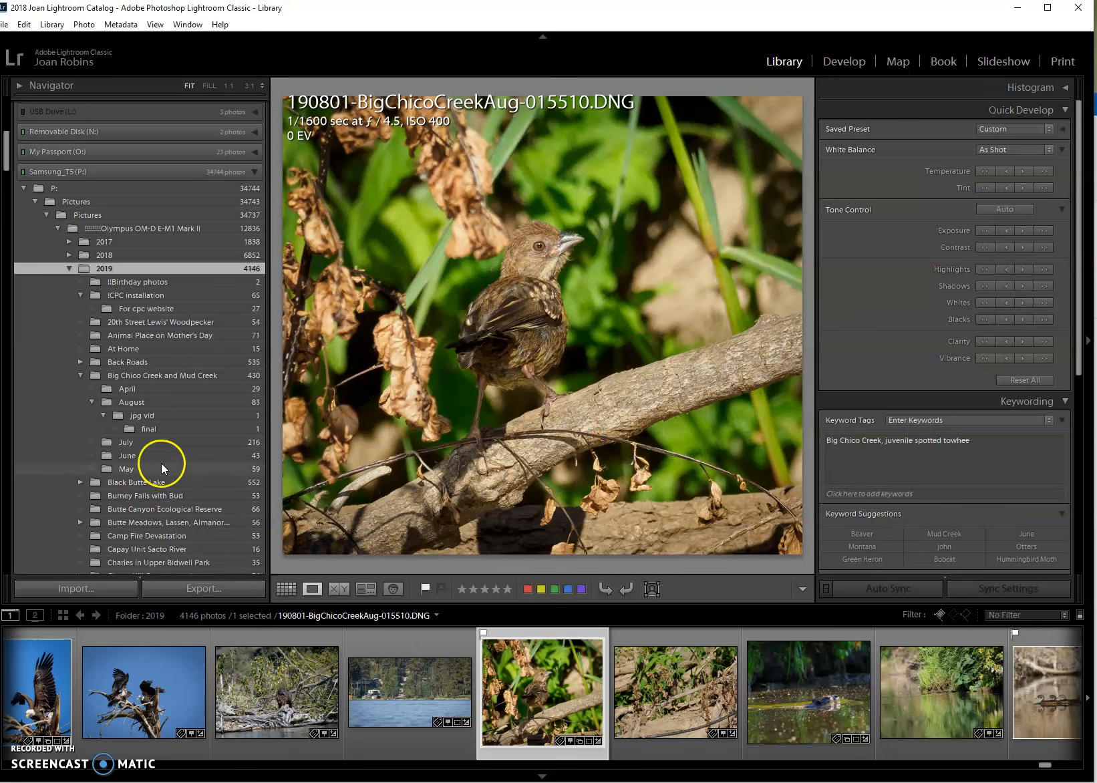
# Start an import into the new bears folder under 2019 and dismiss the destination folder notice
pyautogui.scroll(-5, 166, 397)
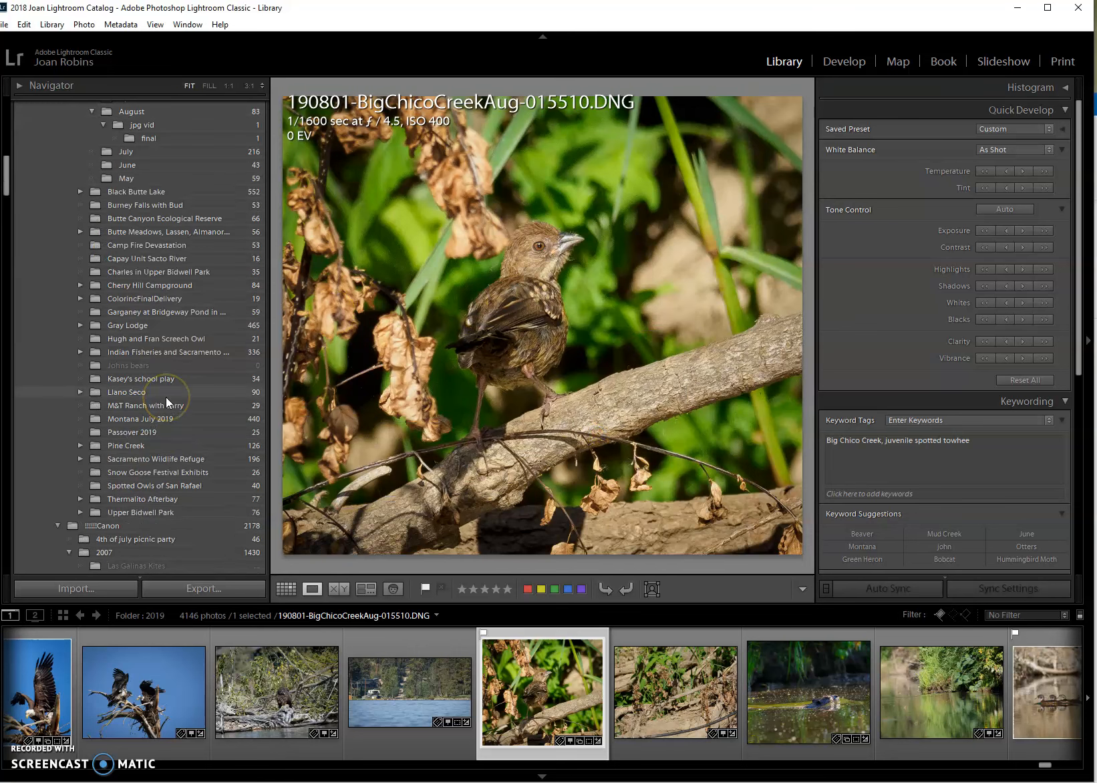
pyautogui.click(143, 365)
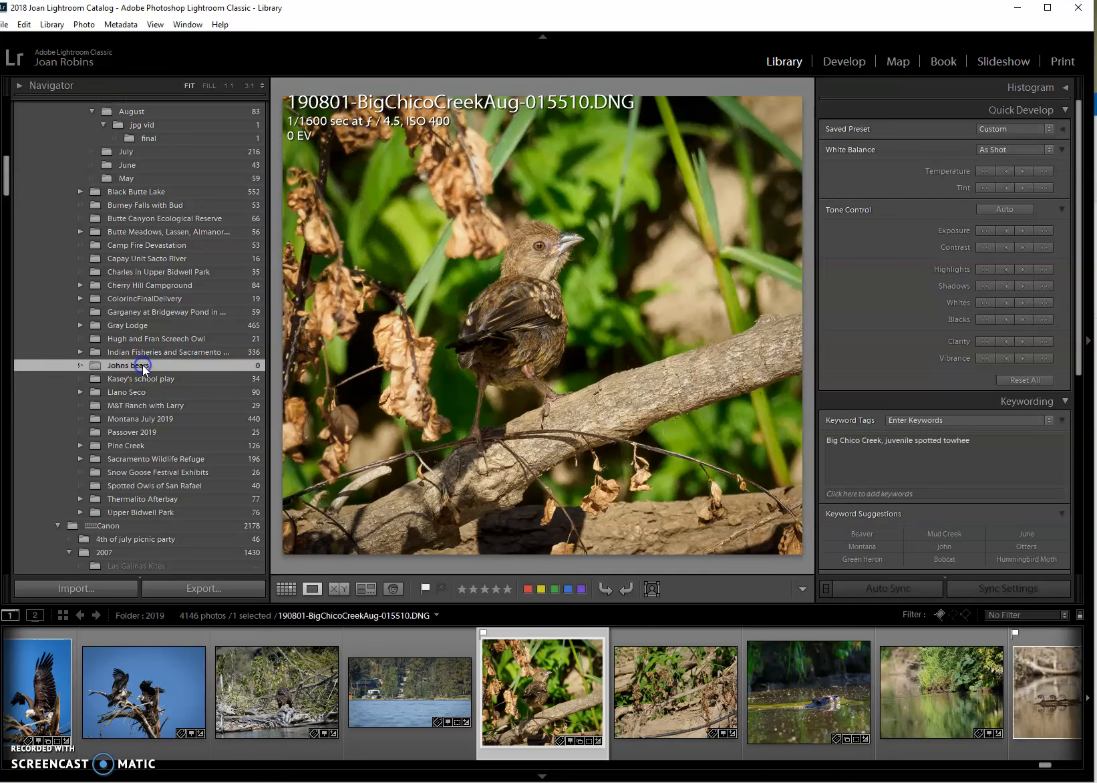
pyautogui.rightClick(143, 365)
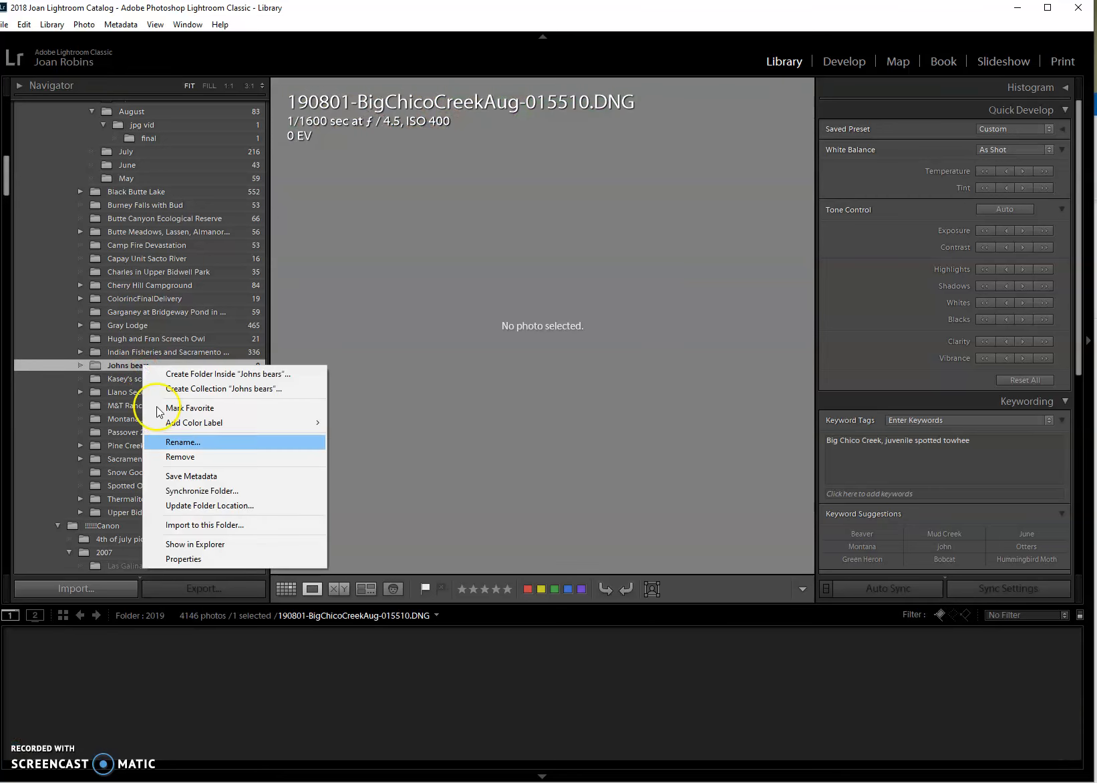
pyautogui.click(188, 525)
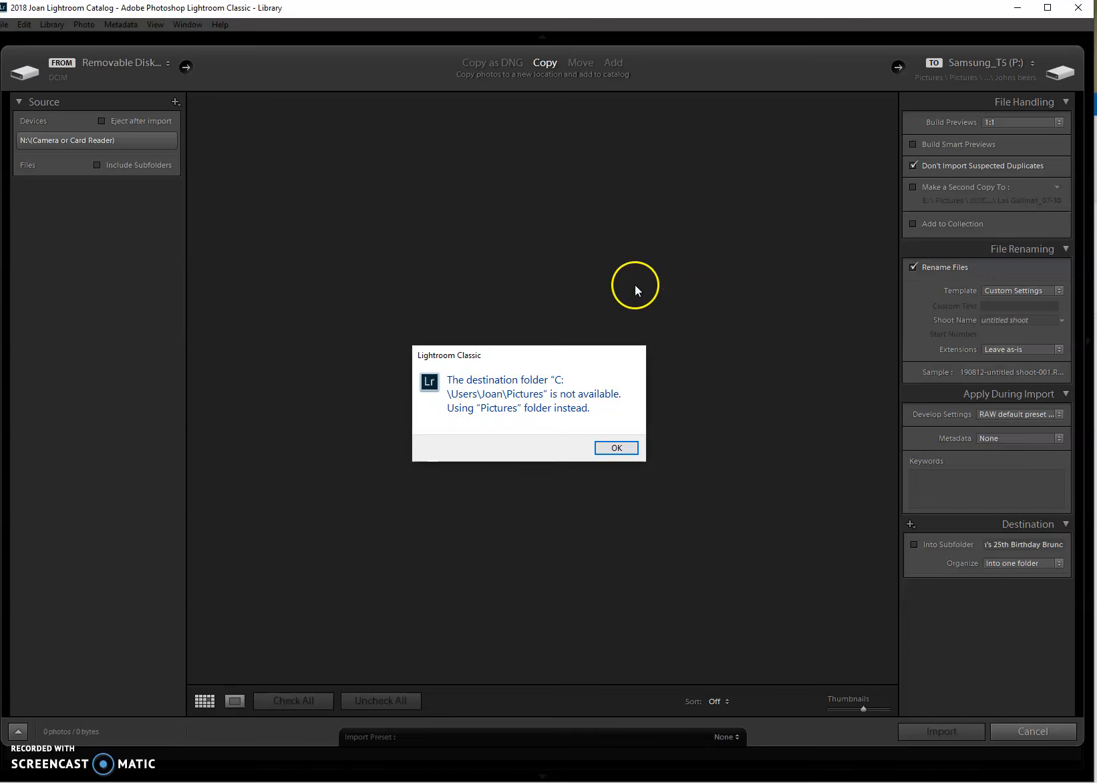
pyautogui.click(613, 447)
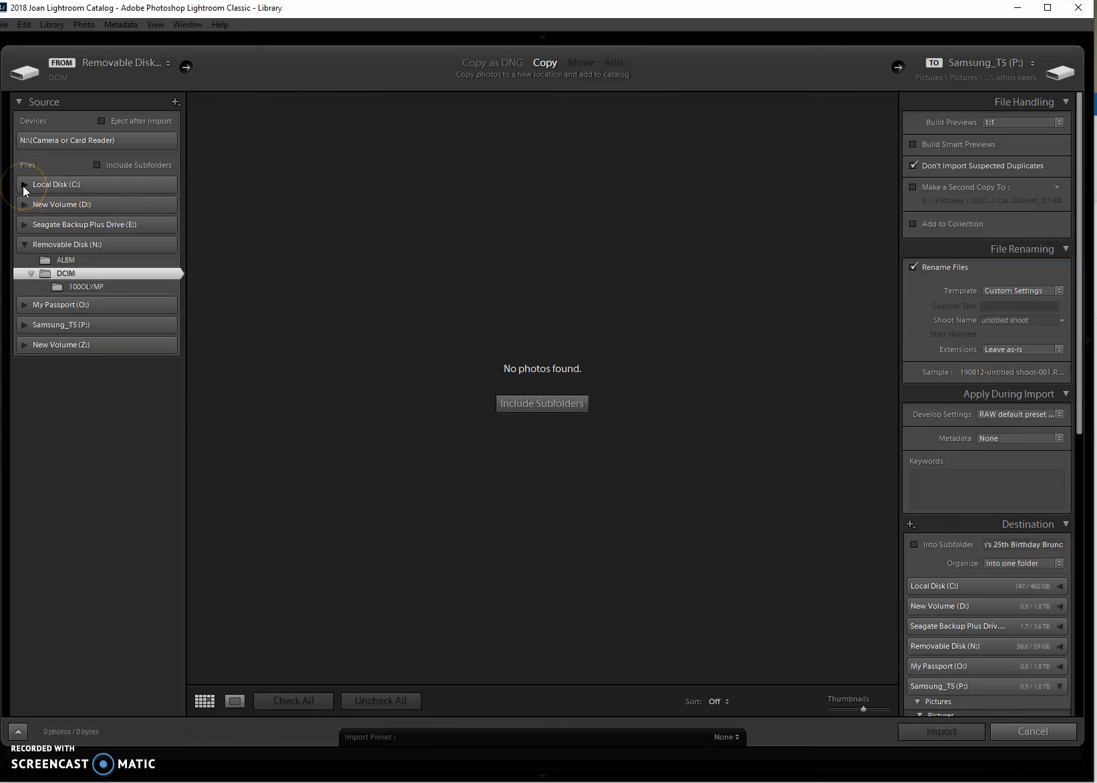
# Choose the Desktop folder in Users > Owner on Local Disk (C:) as the import source
pyautogui.click(24, 186)
pyautogui.click(31, 268)
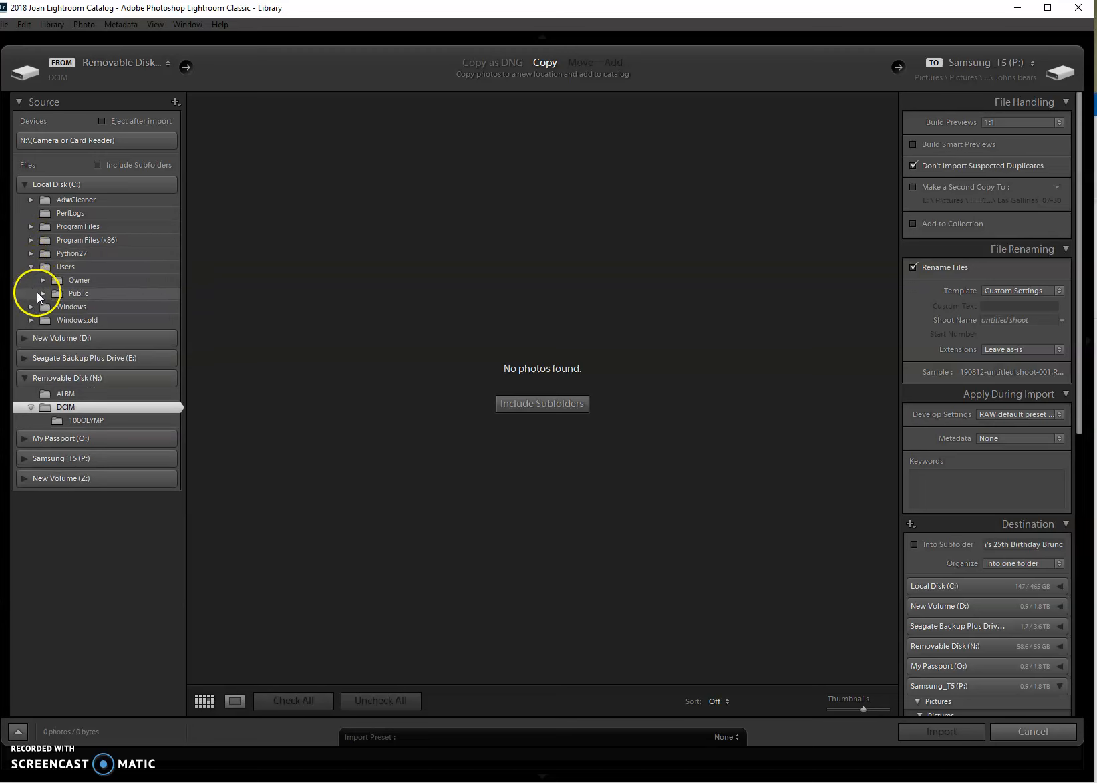
pyautogui.click(42, 279)
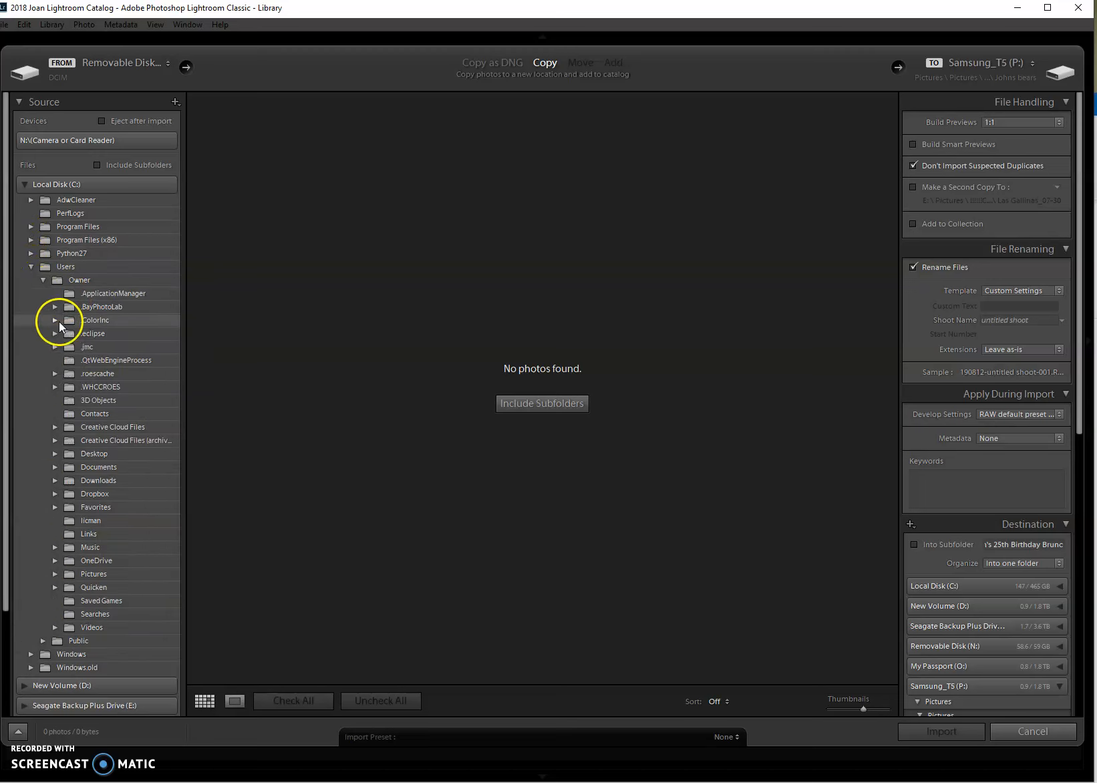
pyautogui.click(60, 458)
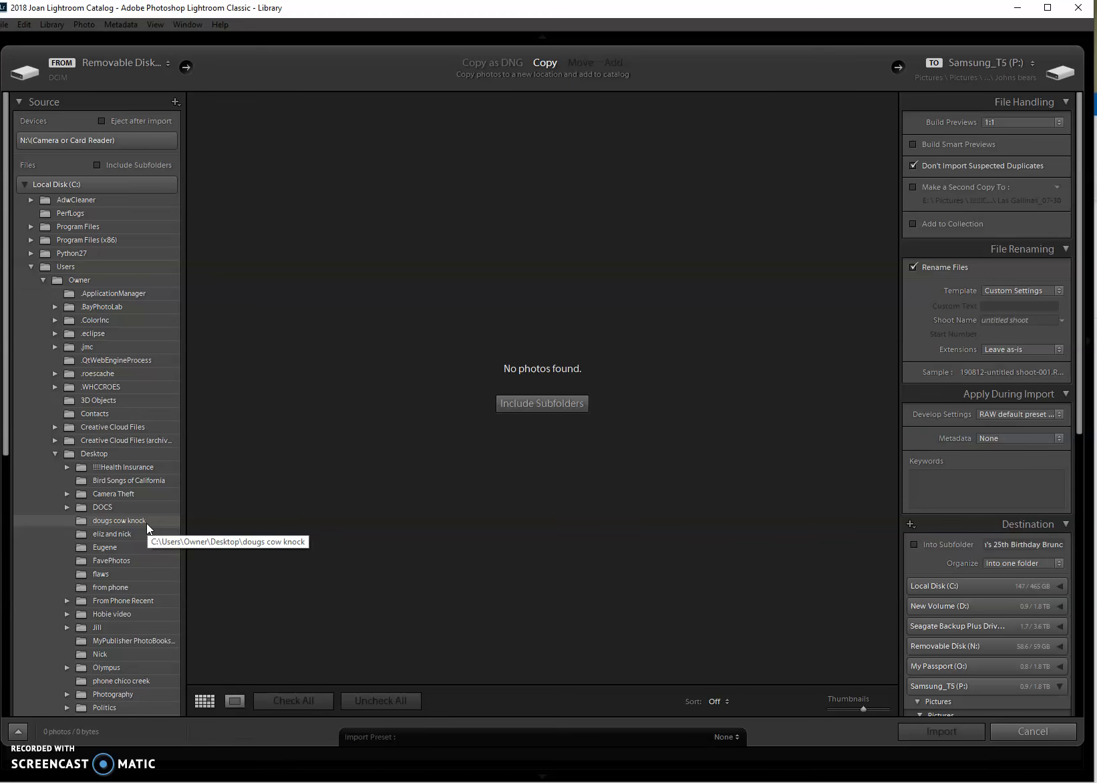
pyautogui.click(87, 455)
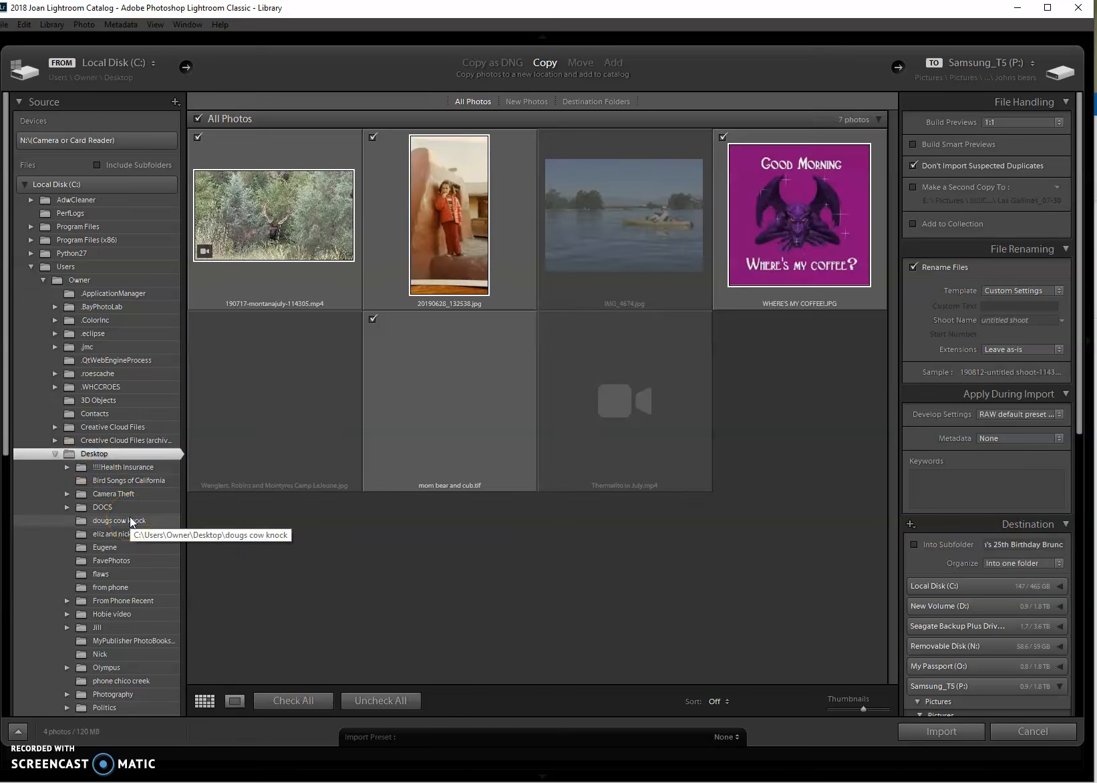
# Leave only "mom bear and cub.tif" checked for import, with all other files unchecked
pyautogui.click(397, 401)
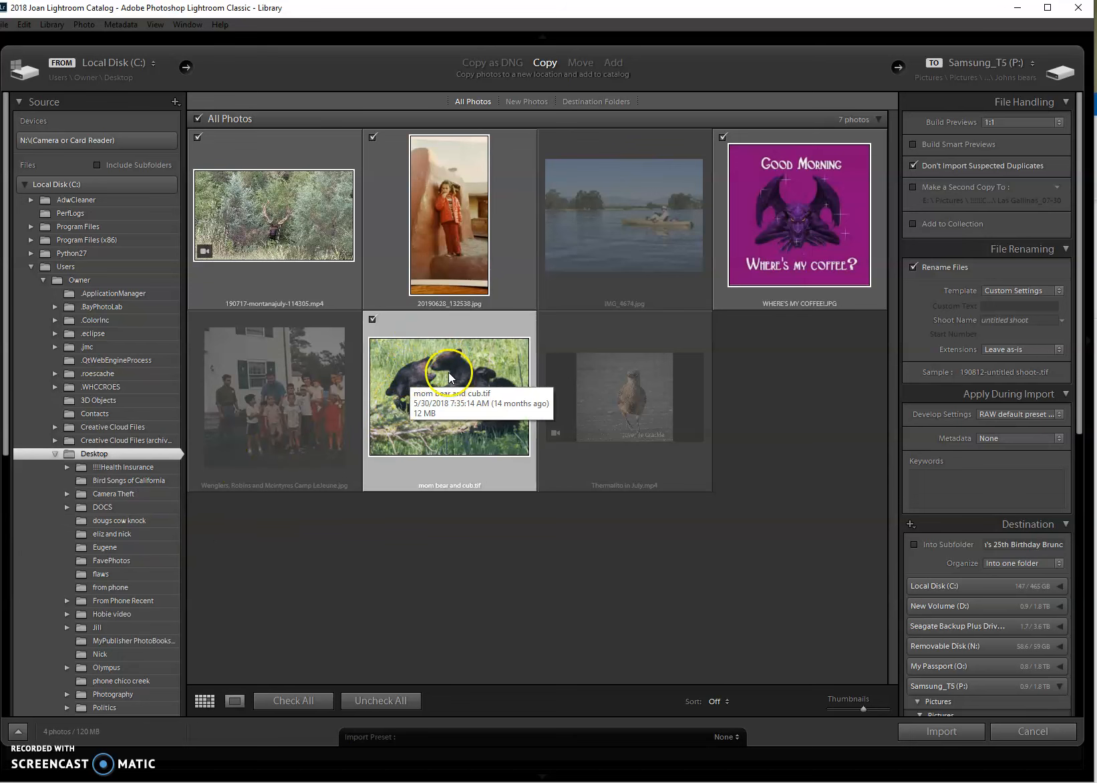
pyautogui.click(358, 704)
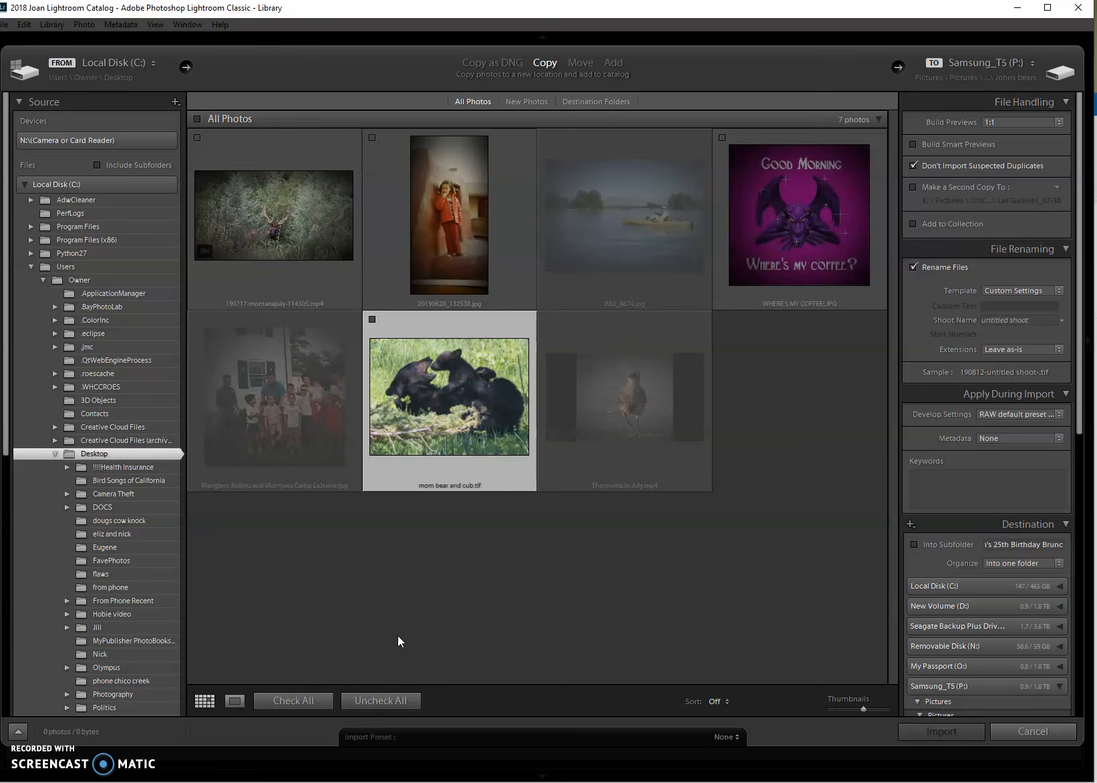
pyautogui.click(372, 319)
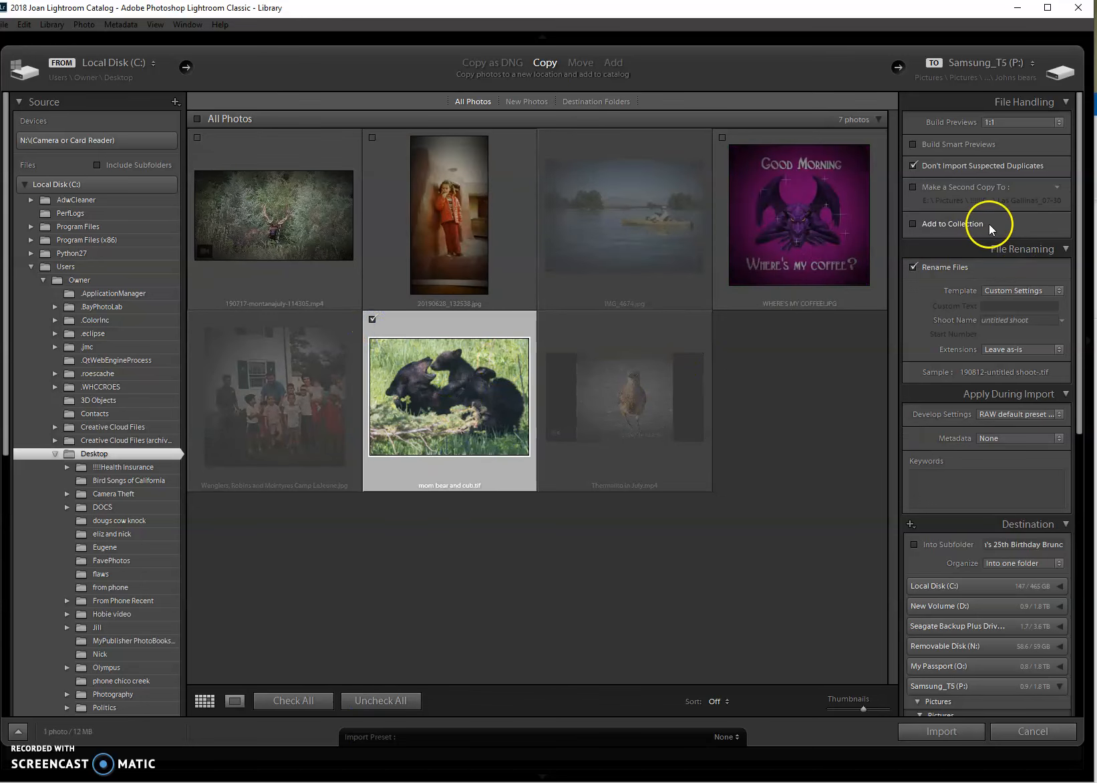
# Add the photographer's first name and "bear" as keywords applied during import
pyautogui.click(927, 478)
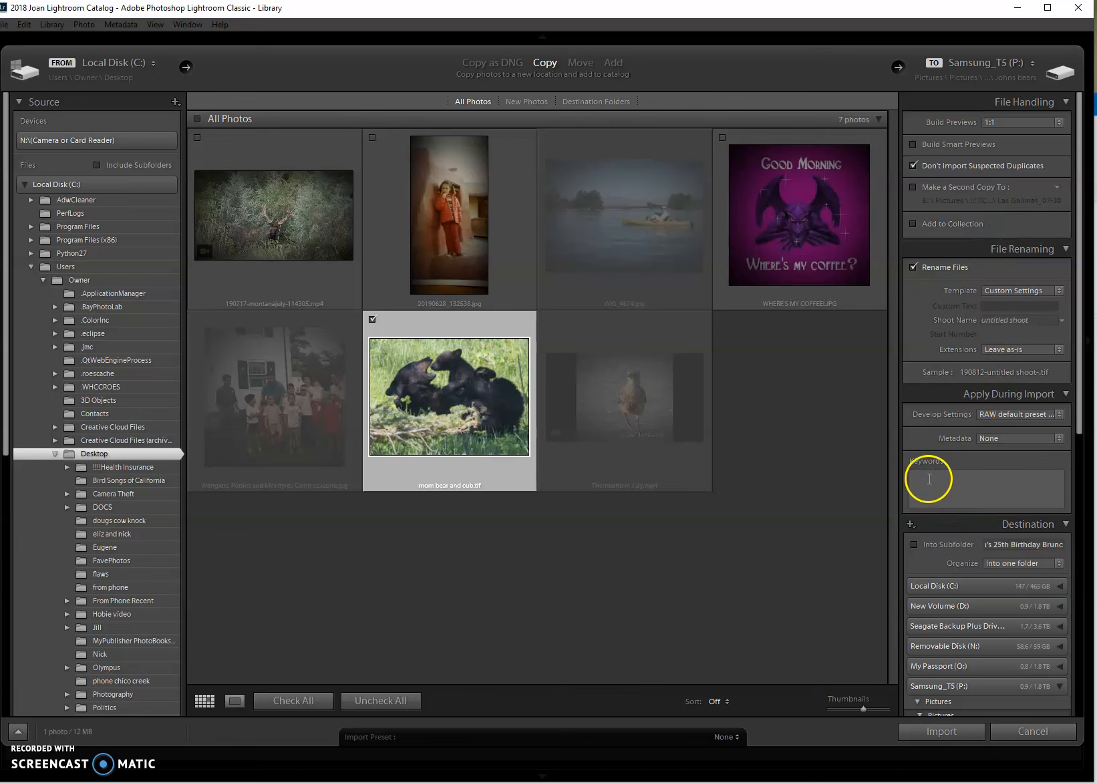
pyautogui.write('john, bear')
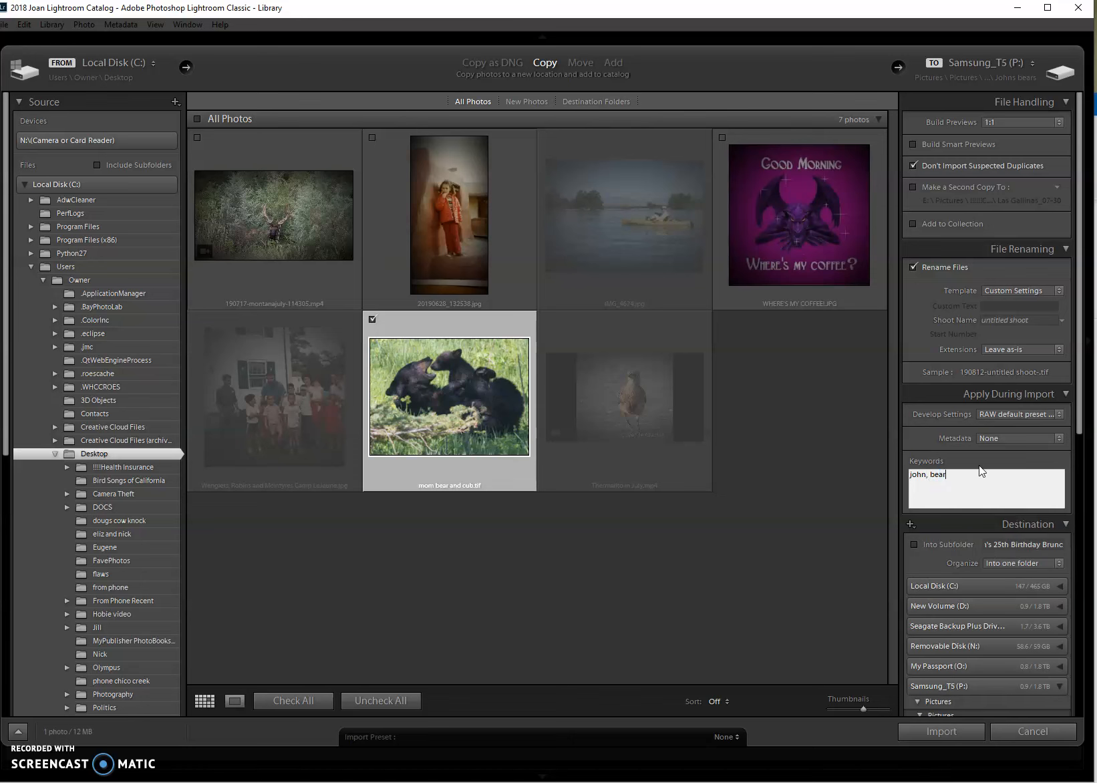
pyautogui.press('Return')
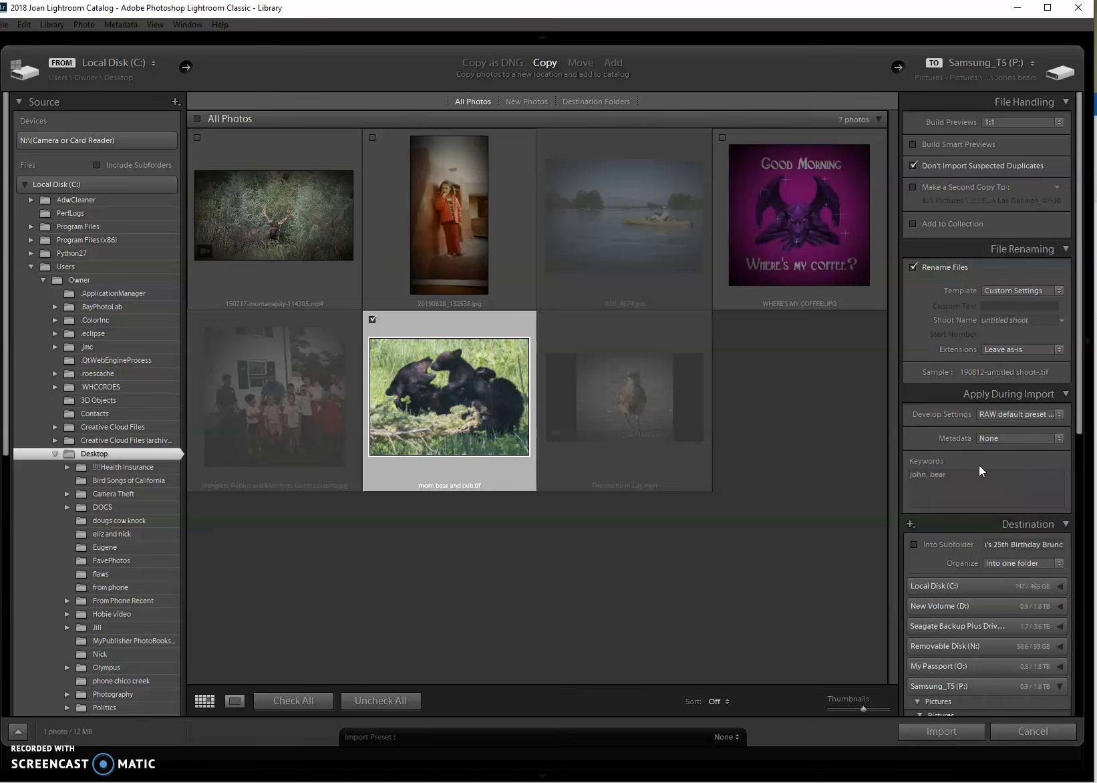
# Set the shoot name to the photographer's first name plus "BearEdit" and the import method to Copy as DNG
pyautogui.click(985, 321)
pyautogui.write('Jo')
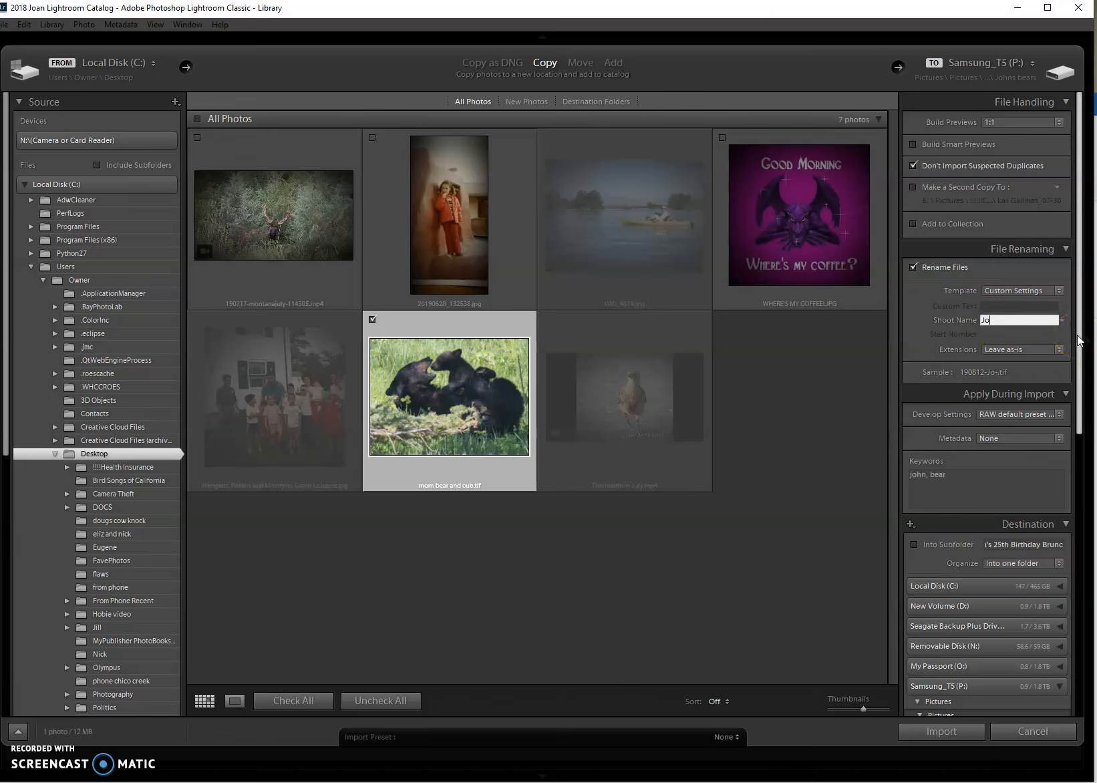
pyautogui.write('hnBearEdit')
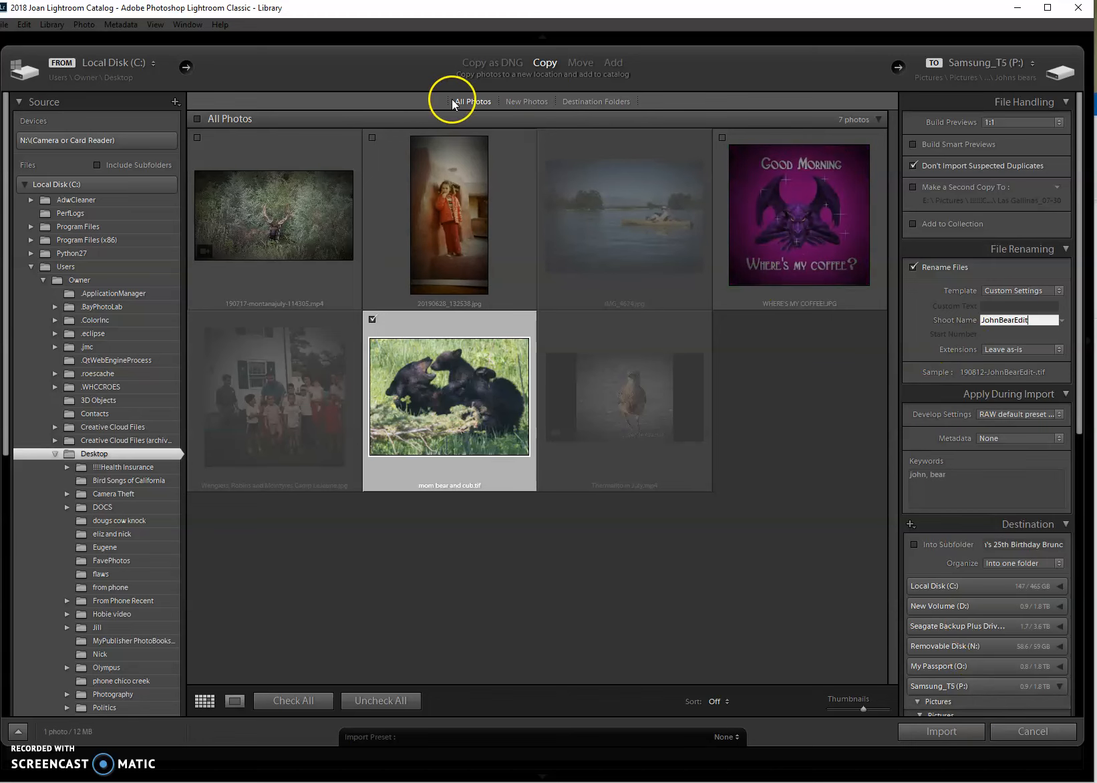
pyautogui.click(483, 64)
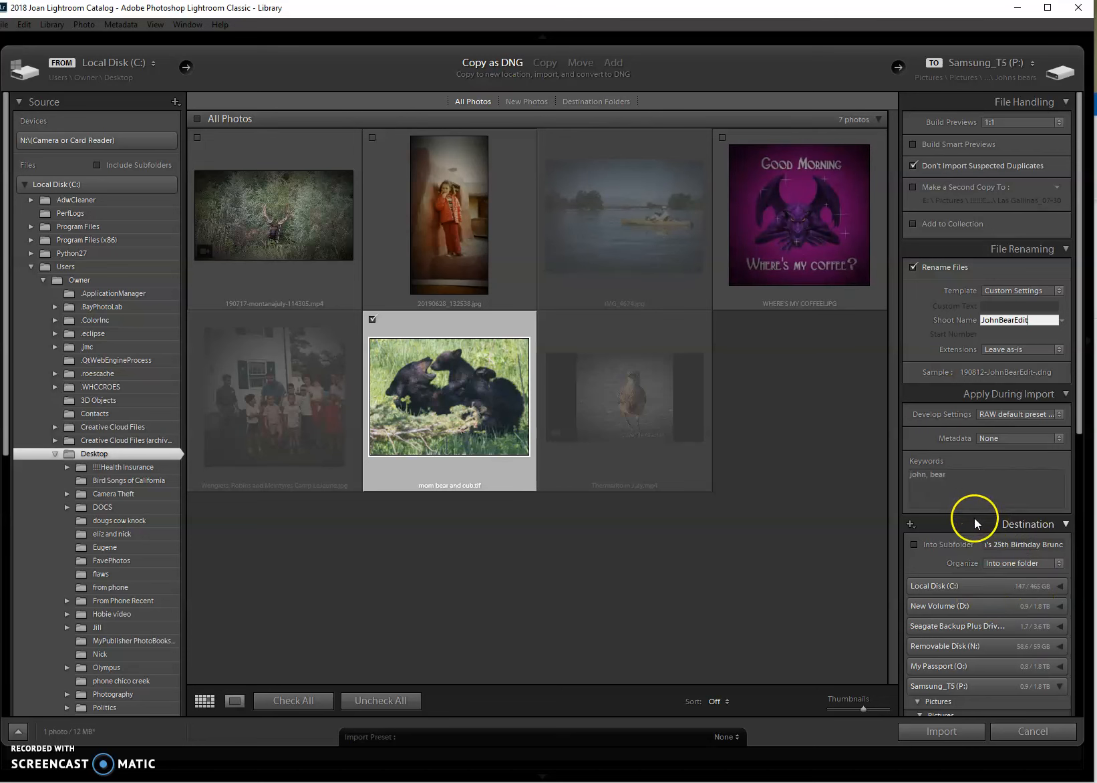
pyautogui.click(1037, 438)
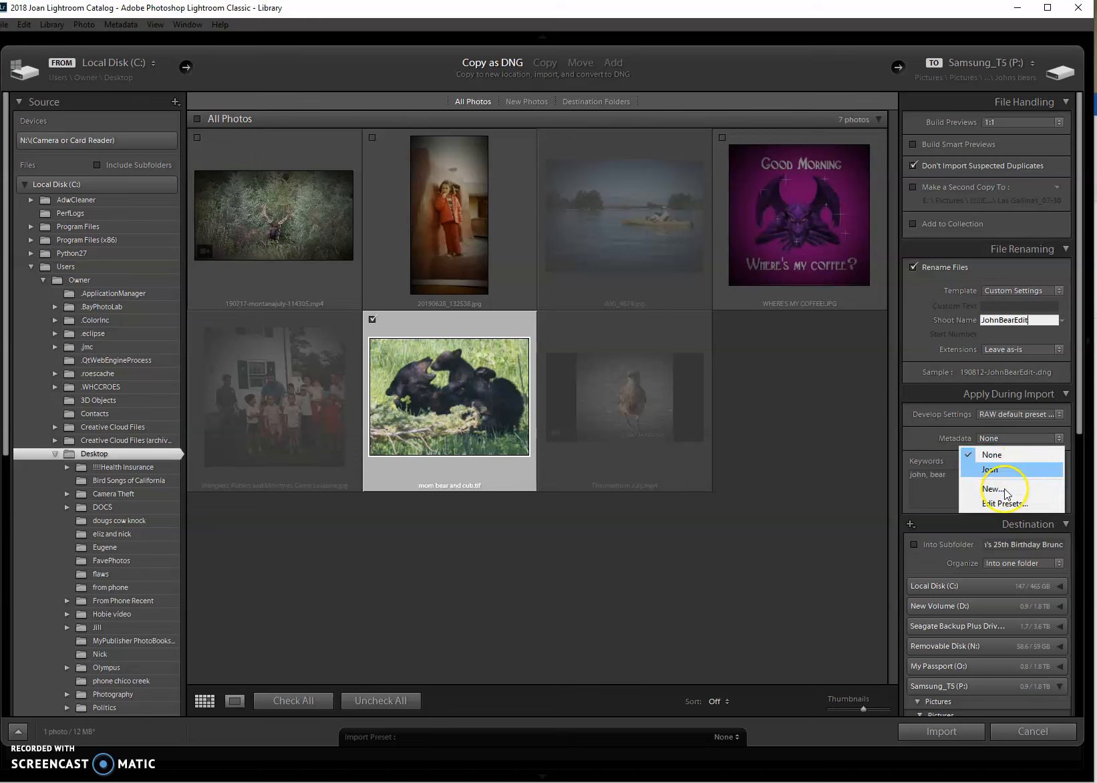
pyautogui.click(1010, 470)
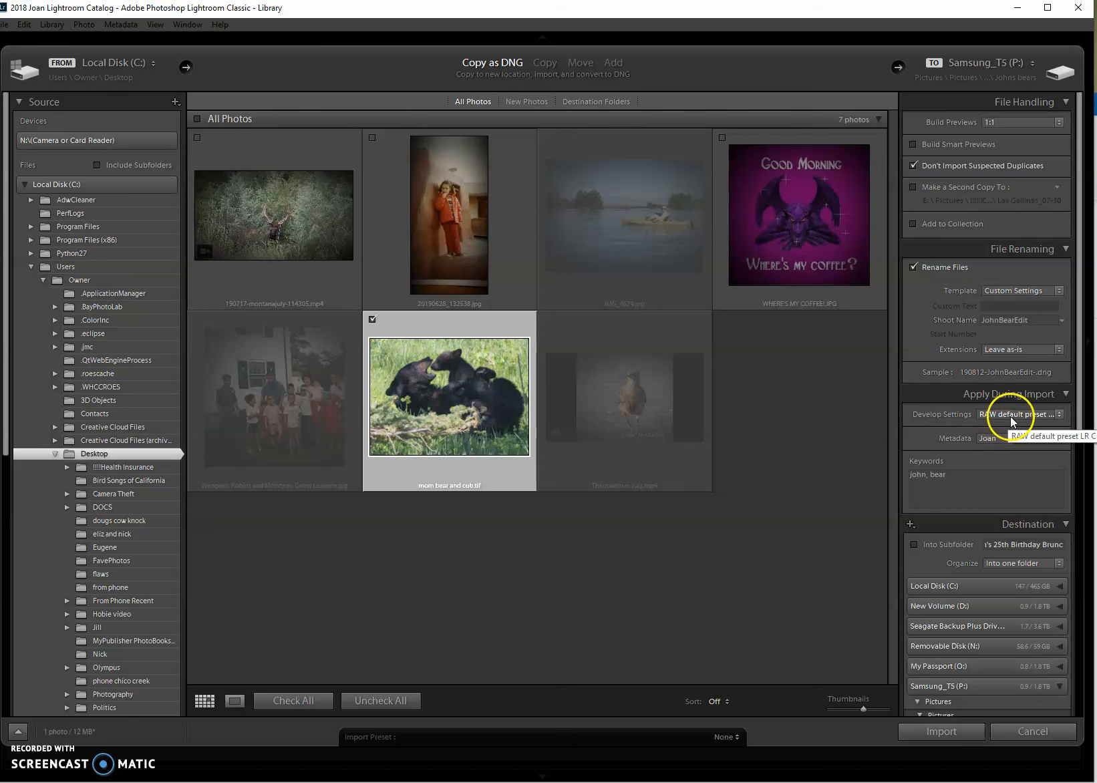
pyautogui.click(995, 439)
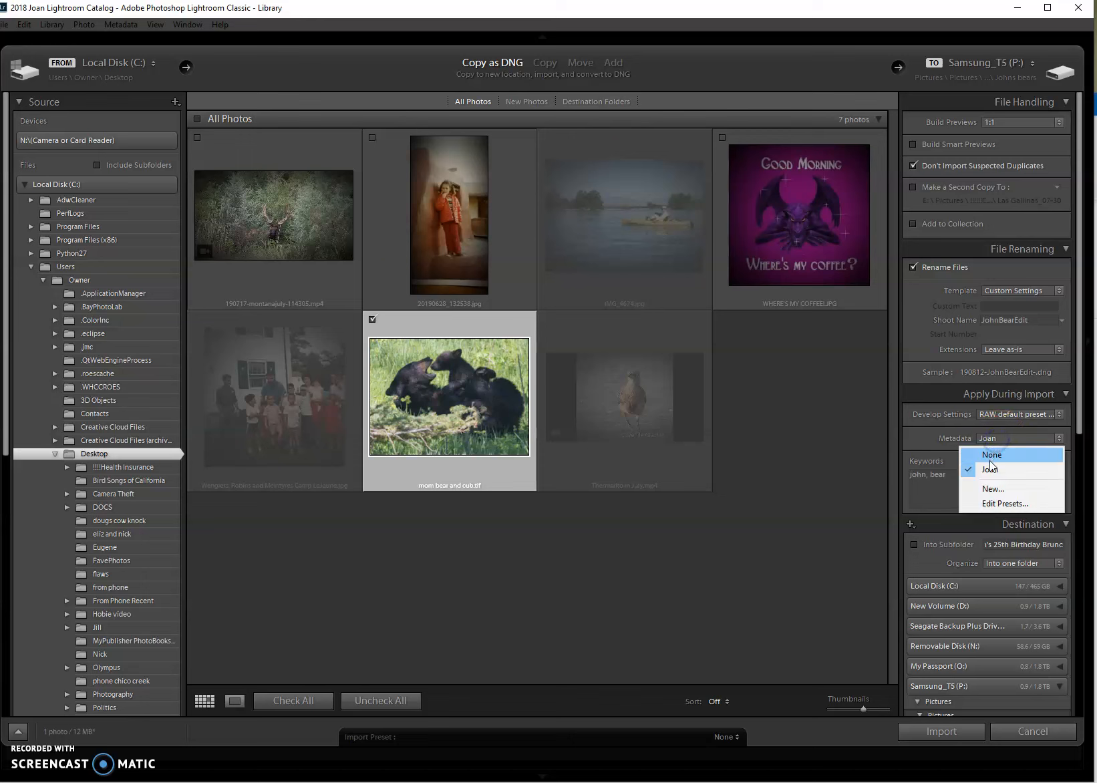
pyautogui.click(989, 458)
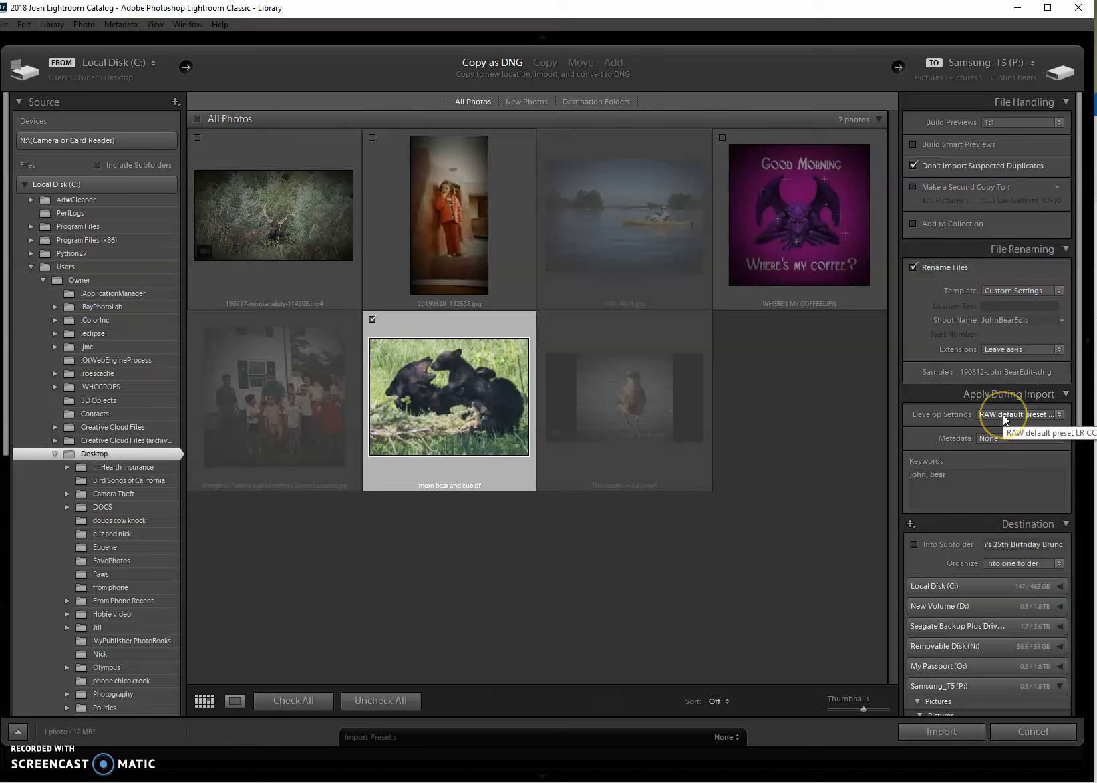
# Set the develop settings applied during import to None, import the photo and dismiss the DNG conversion notice
pyautogui.click(1003, 414)
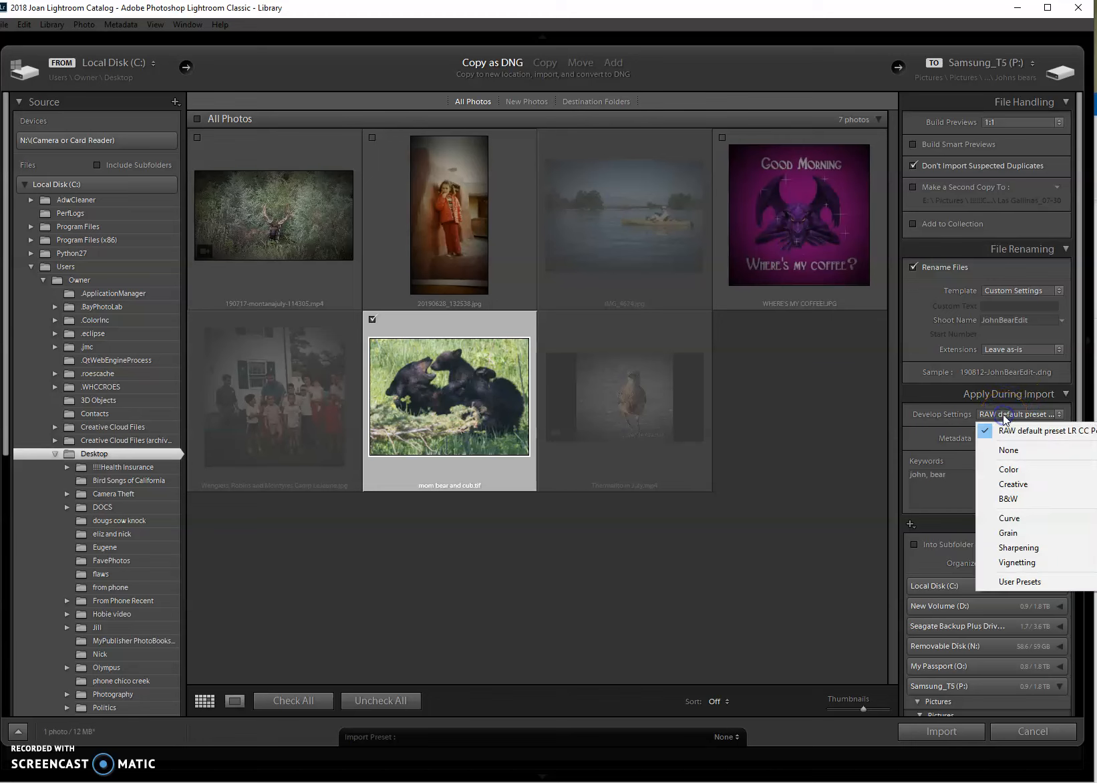
pyautogui.click(1011, 450)
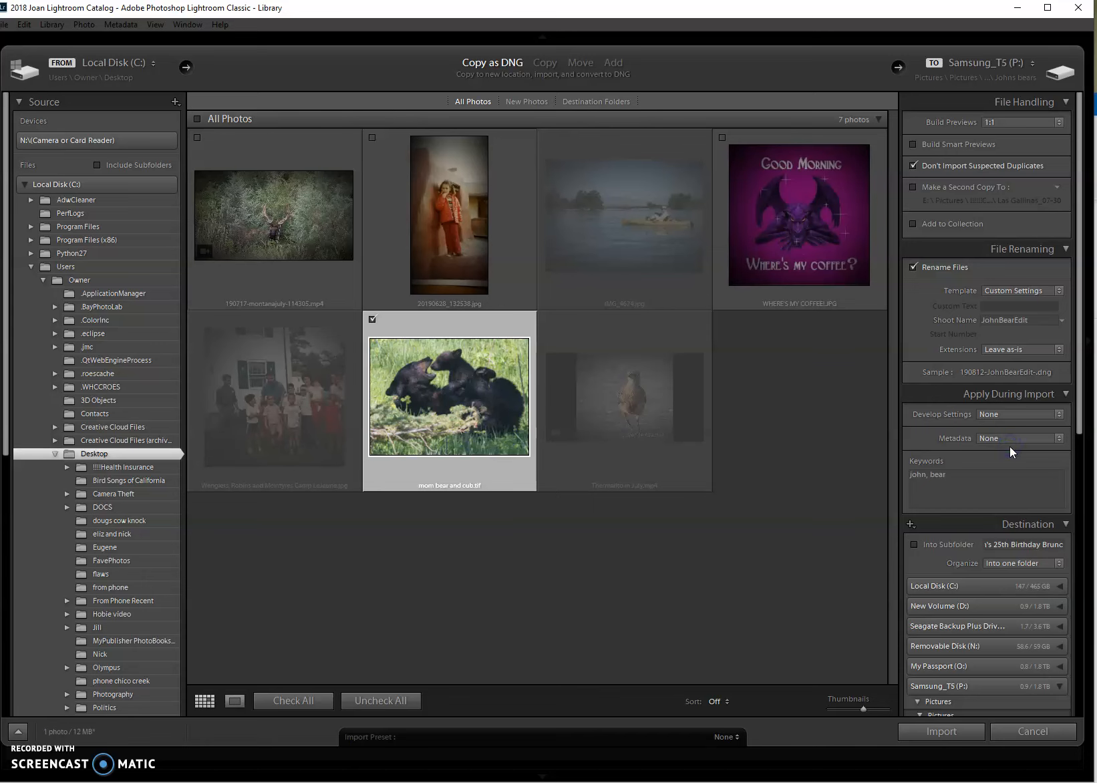
pyautogui.click(933, 734)
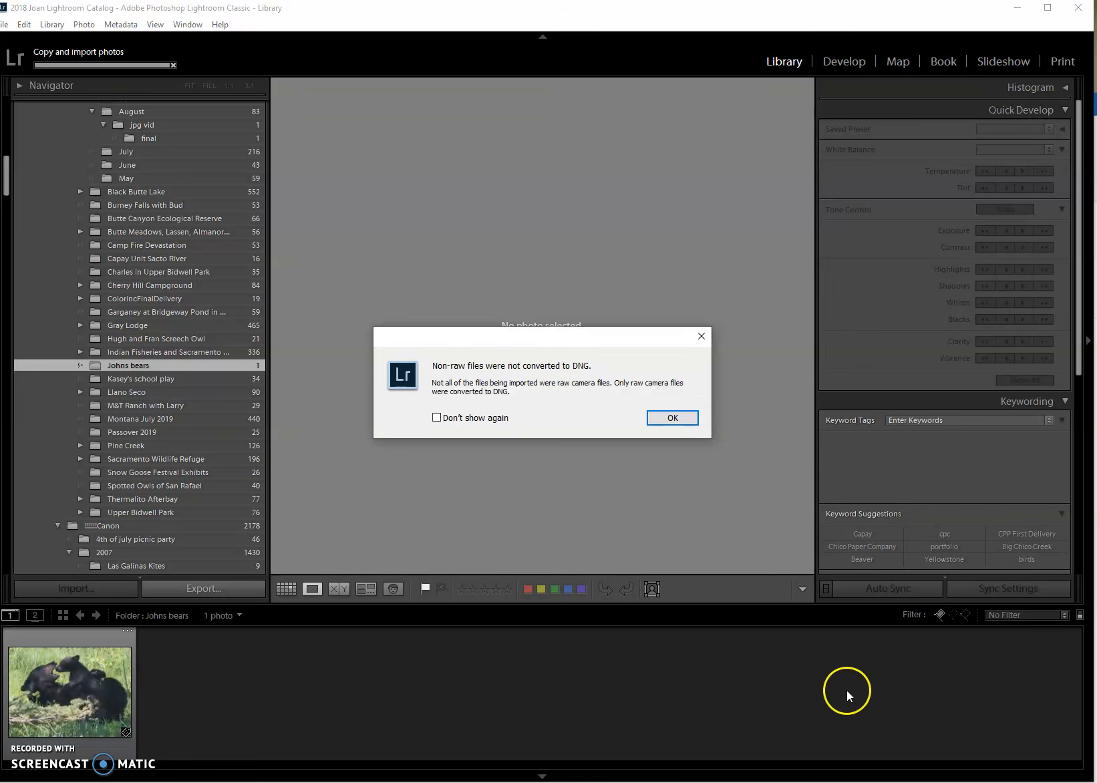
pyautogui.click(656, 416)
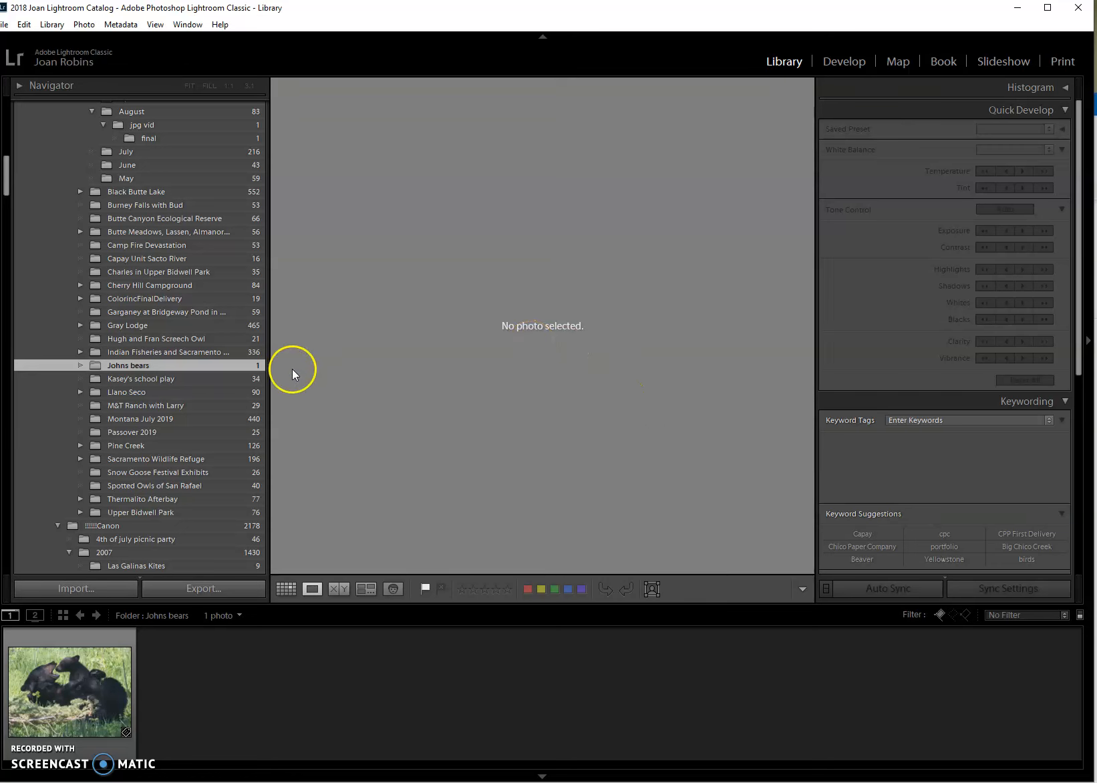
# Open the imported bear photo, view it in the Develop module and return to the Library
pyautogui.click(43, 694)
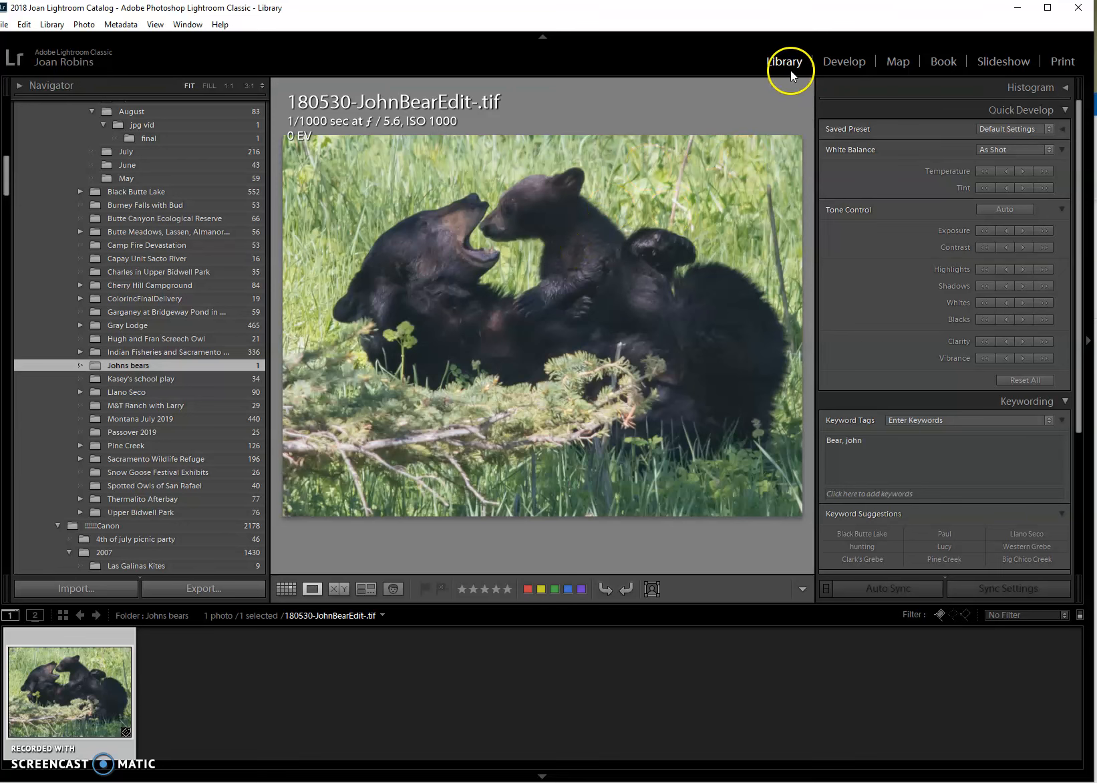
pyautogui.click(838, 65)
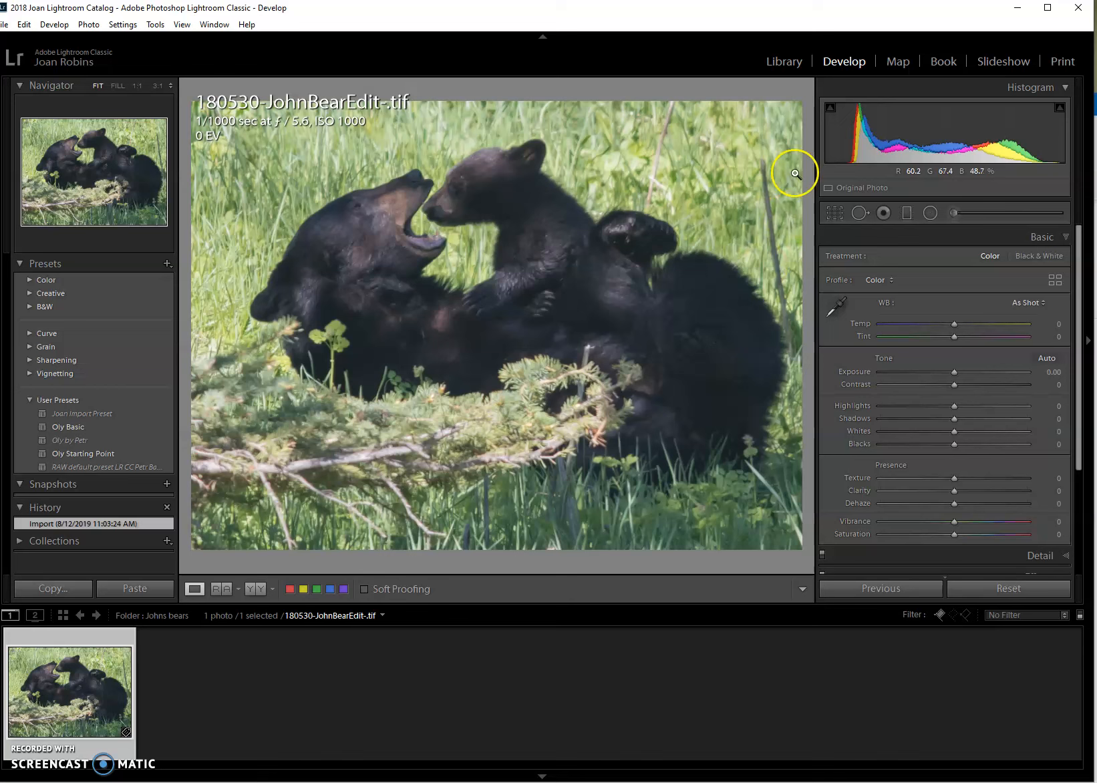
pyautogui.click(784, 62)
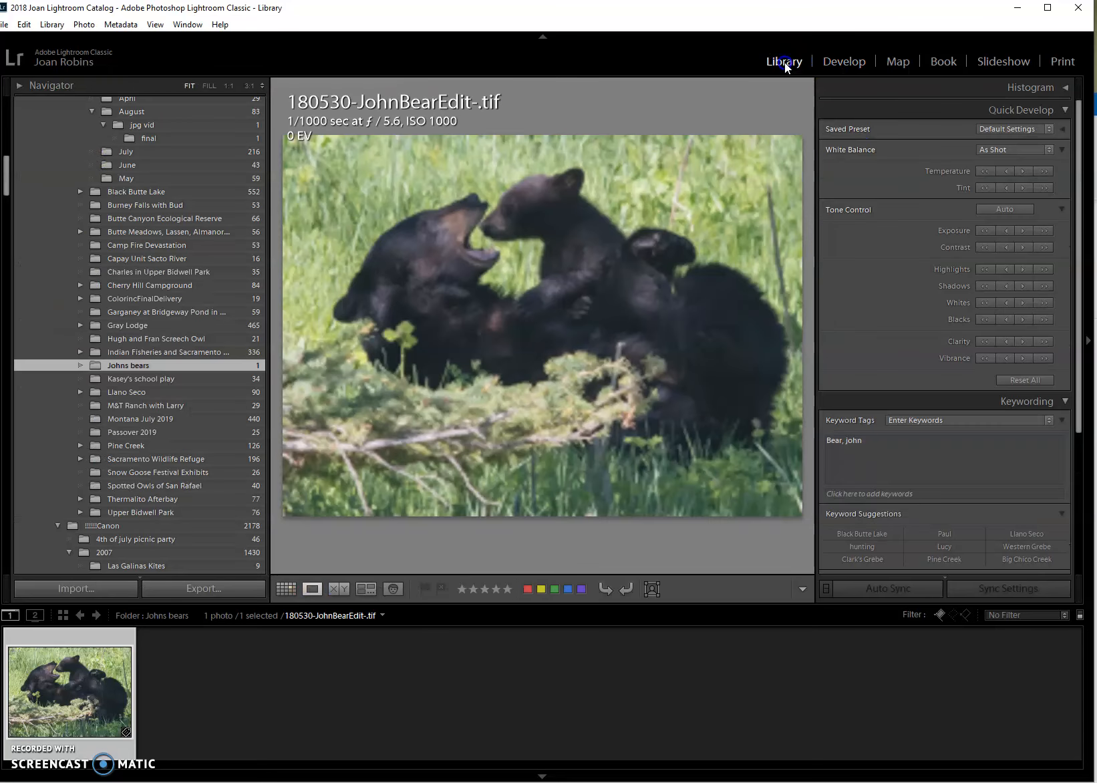
# Set the bear photo's white balance to Auto using Quick Develop
pyautogui.click(988, 211)
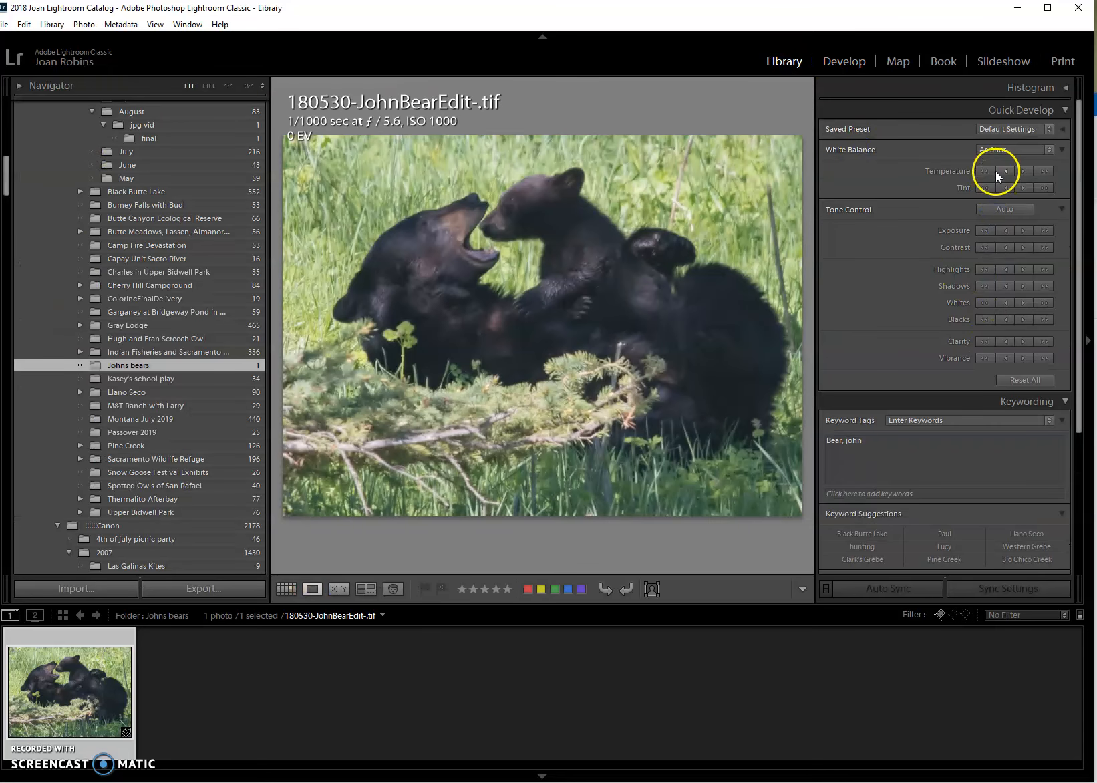
pyautogui.click(1045, 150)
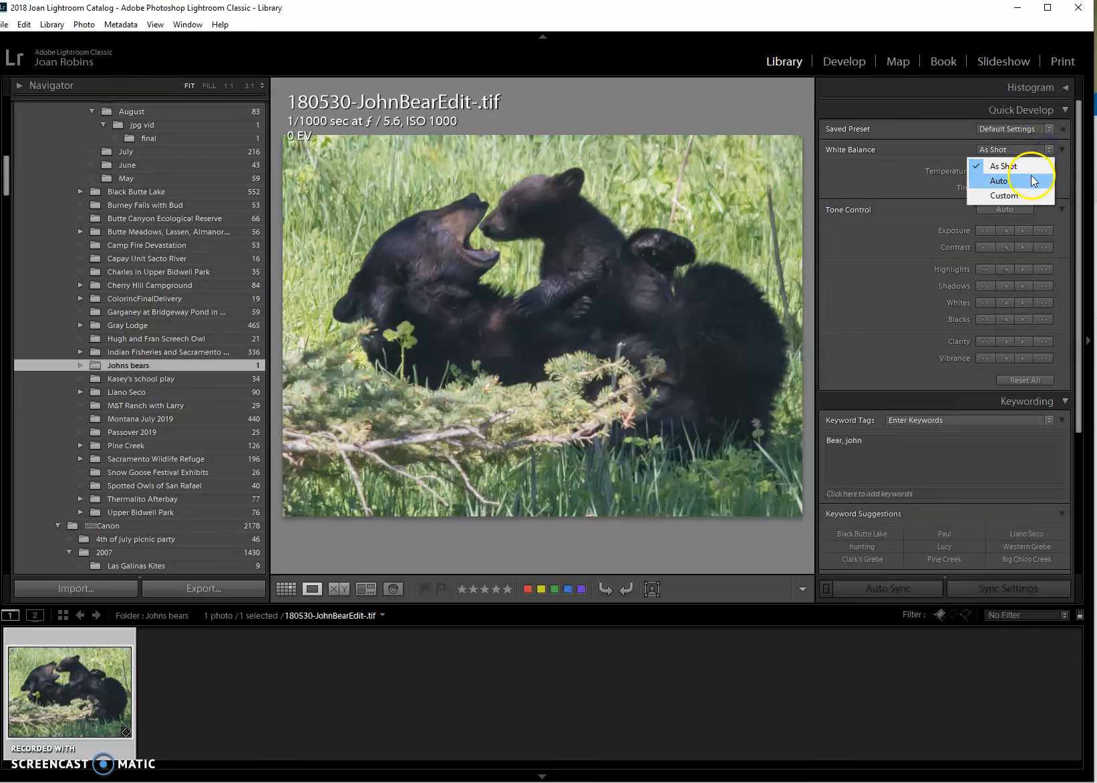
pyautogui.click(1009, 181)
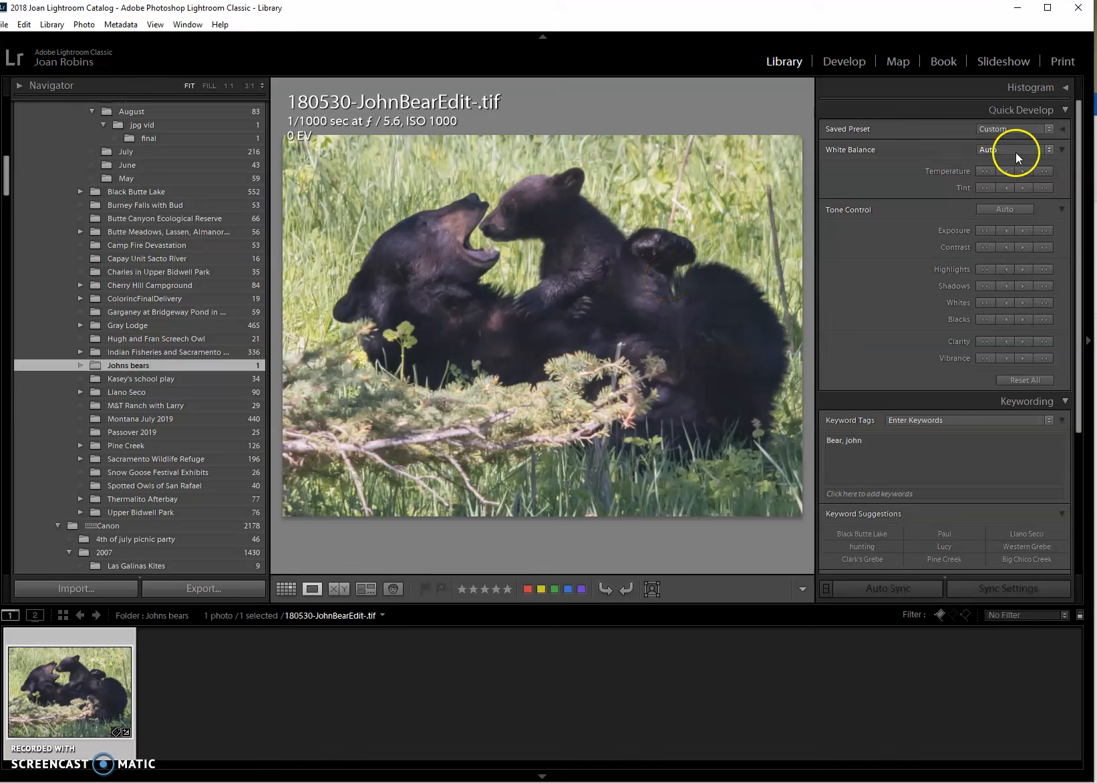
# Check the available white balance options in Quick Develop and in the Develop module, leaving Auto selected
pyautogui.click(1038, 149)
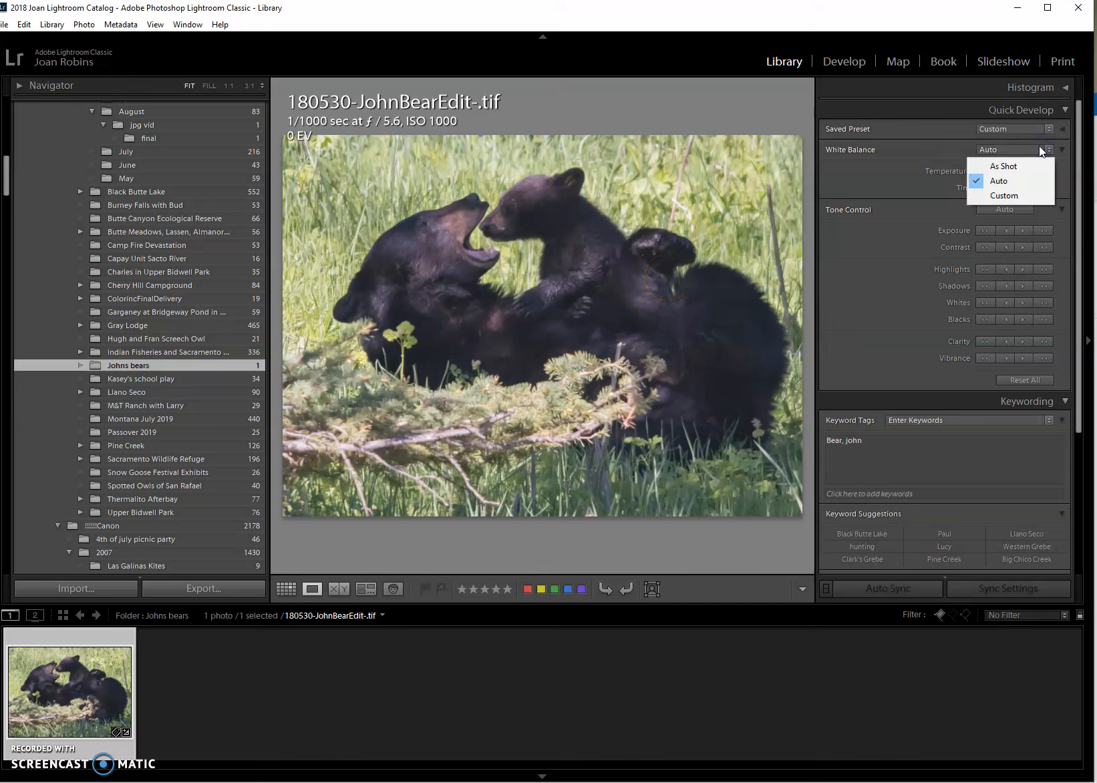
pyautogui.click(1039, 146)
pyautogui.click(842, 64)
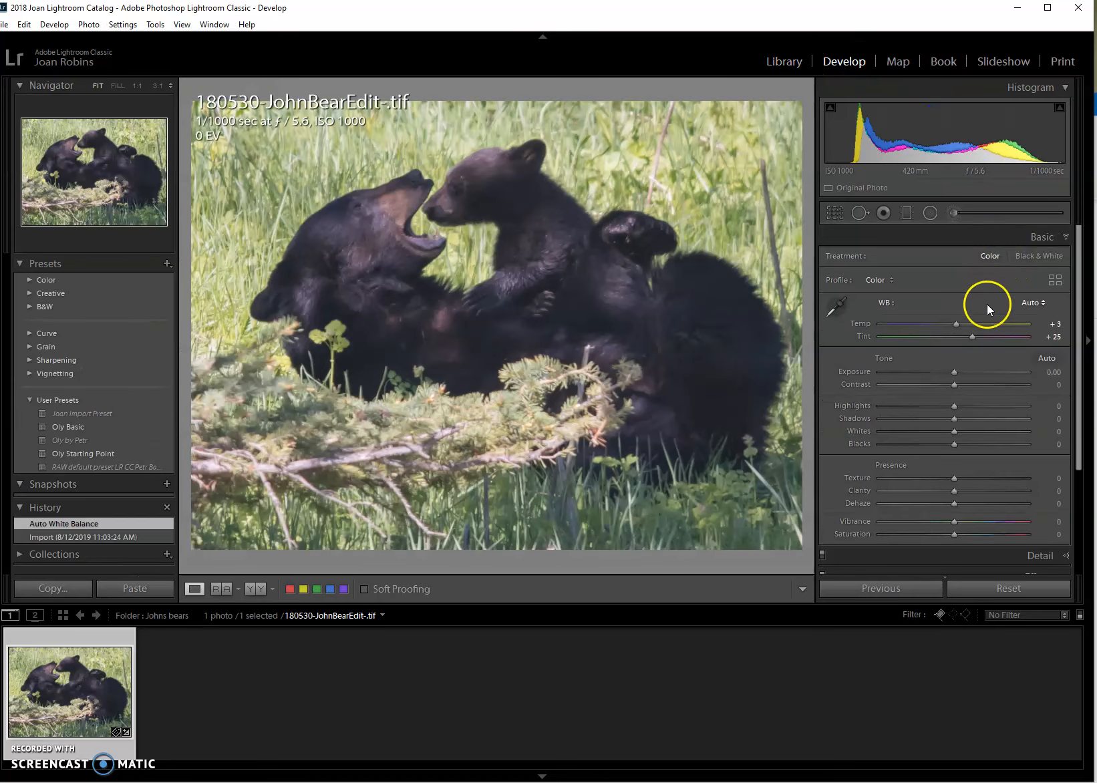
pyautogui.click(1035, 304)
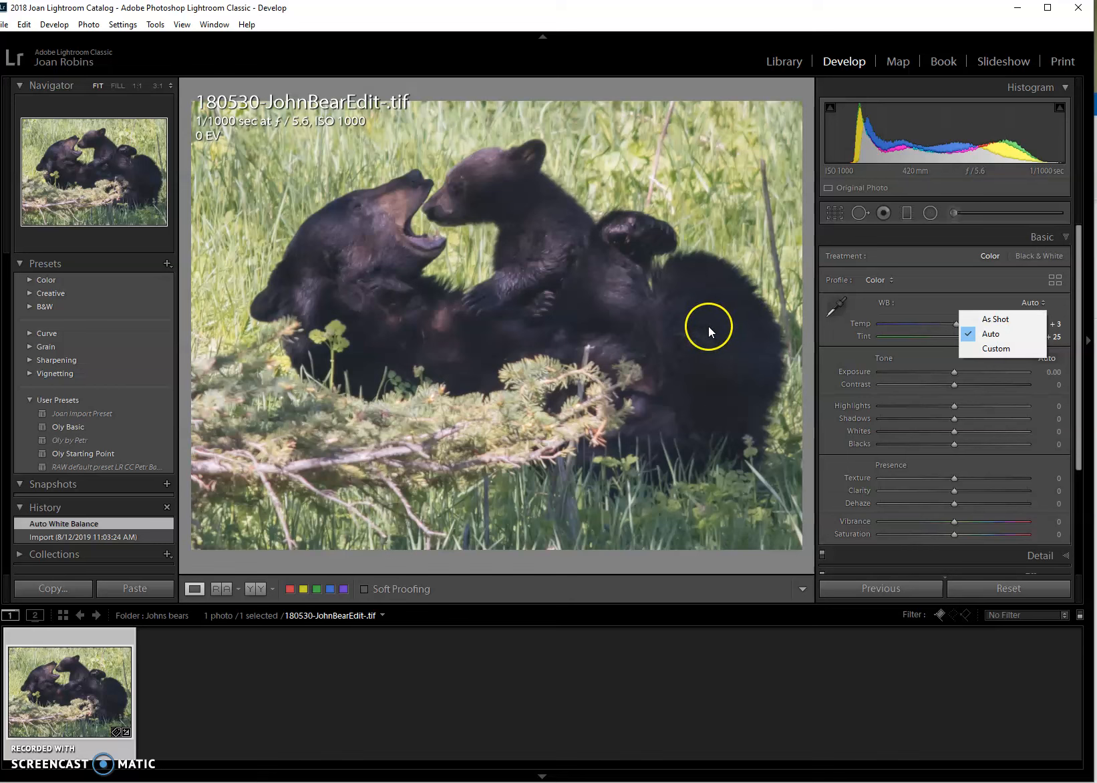
pyautogui.click(944, 286)
# Collapse the Basic settings and apply a Highlight Priority post-crop vignette with an amount of -23 to the bear photo
pyautogui.click(1040, 239)
pyautogui.click(1040, 239)
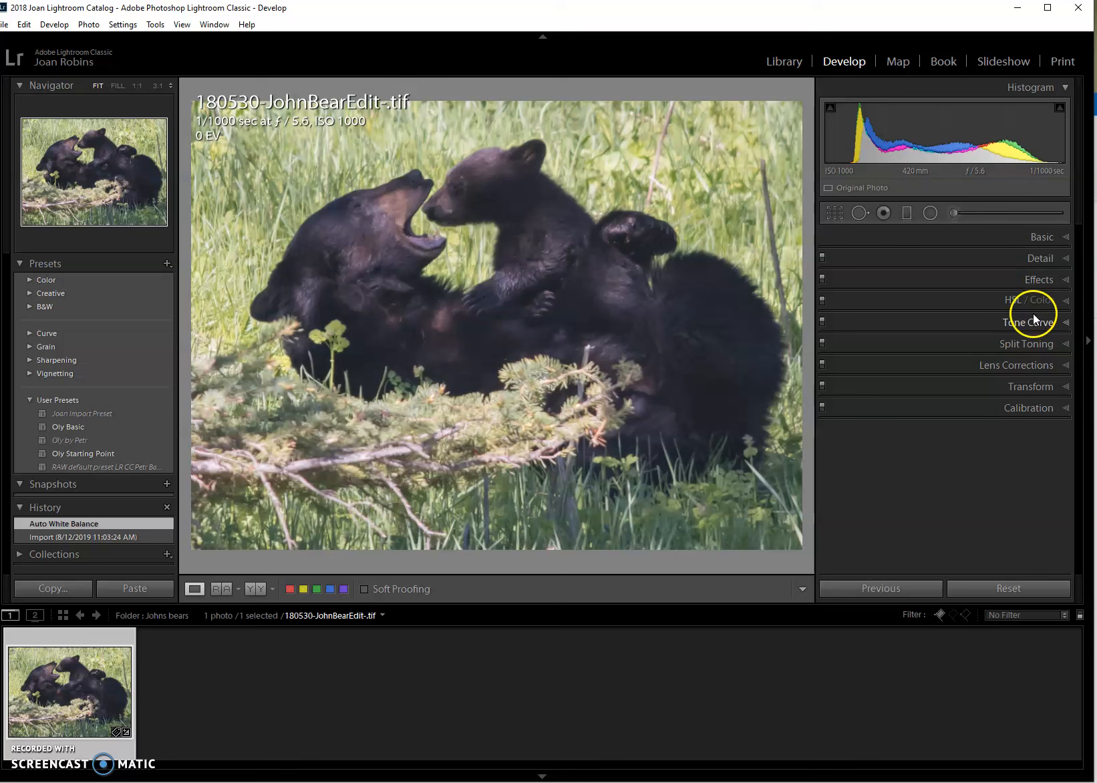
pyautogui.click(1036, 280)
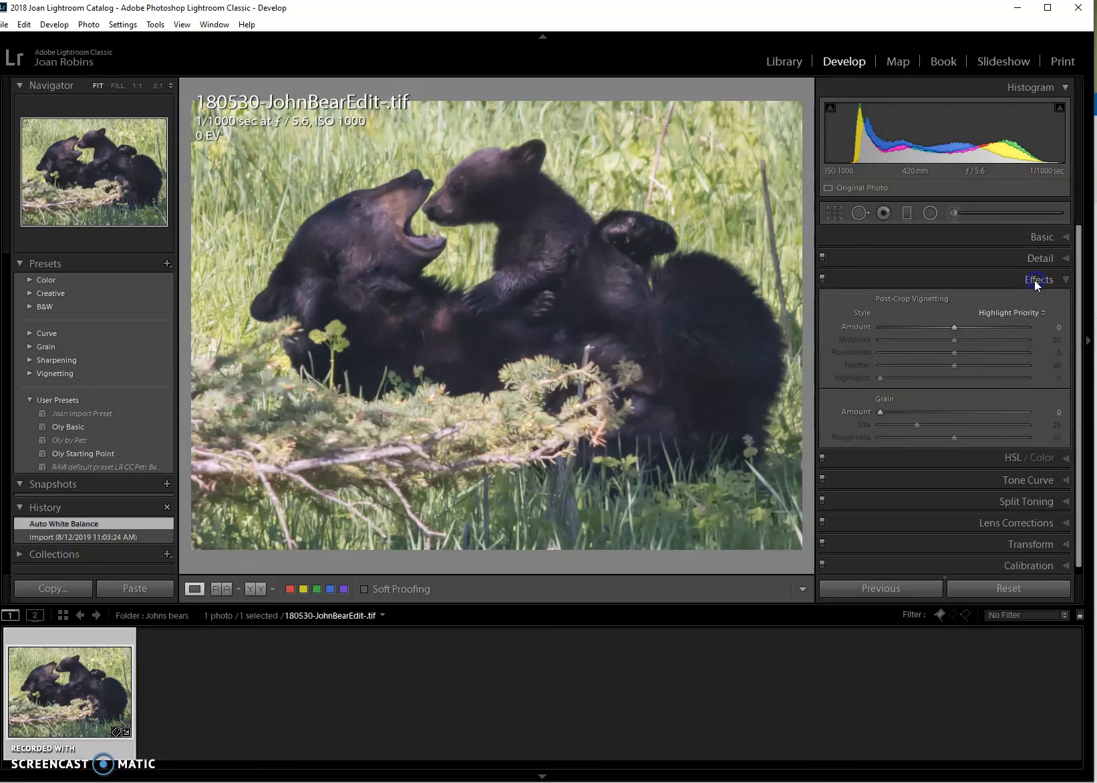
pyautogui.click(941, 327)
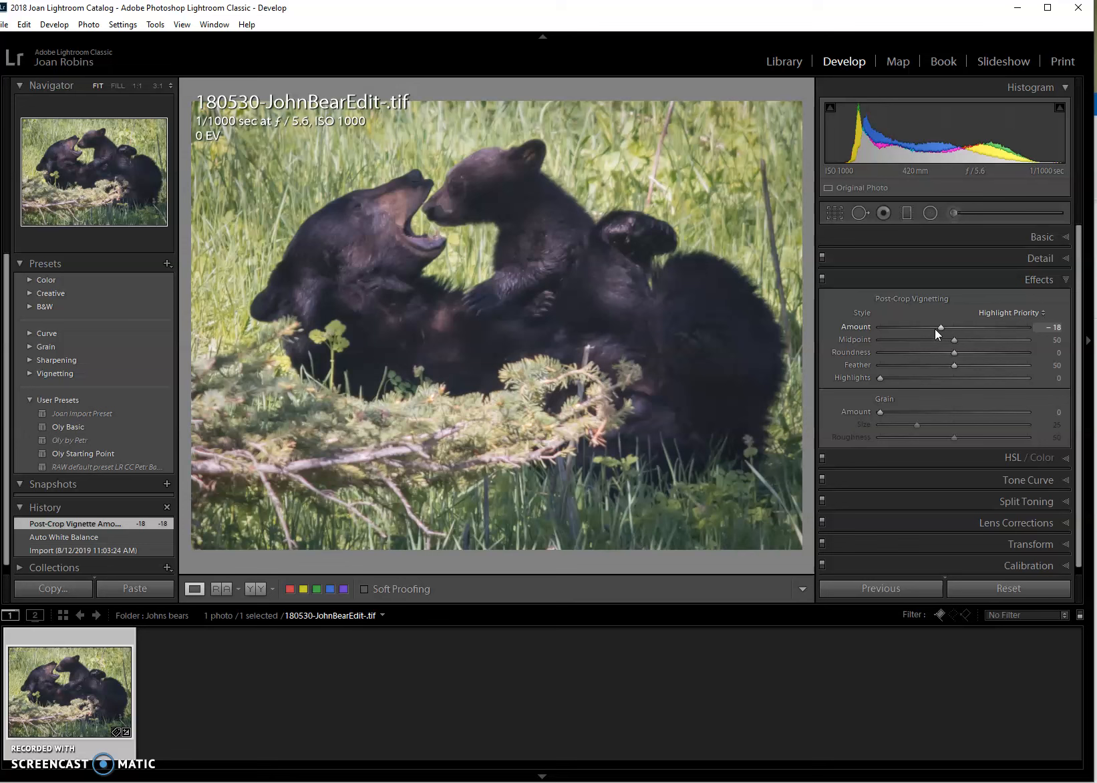
pyautogui.click(935, 328)
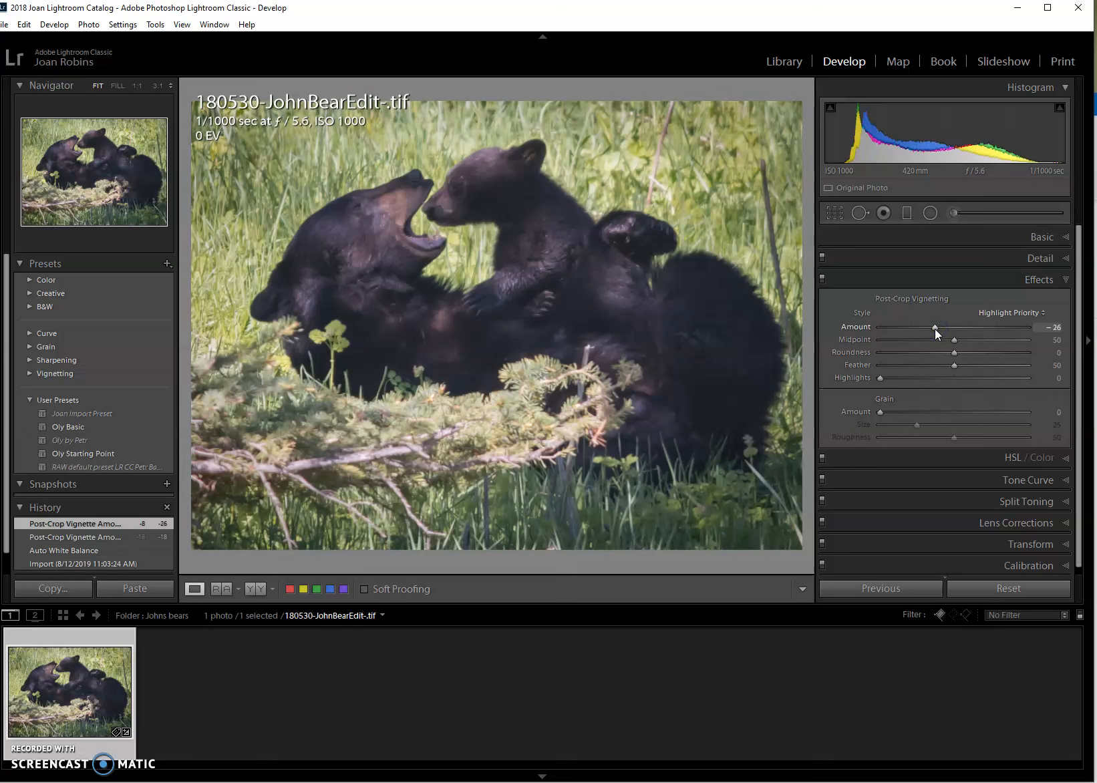
pyautogui.moveTo(933, 329); pyautogui.dragTo(936, 332)
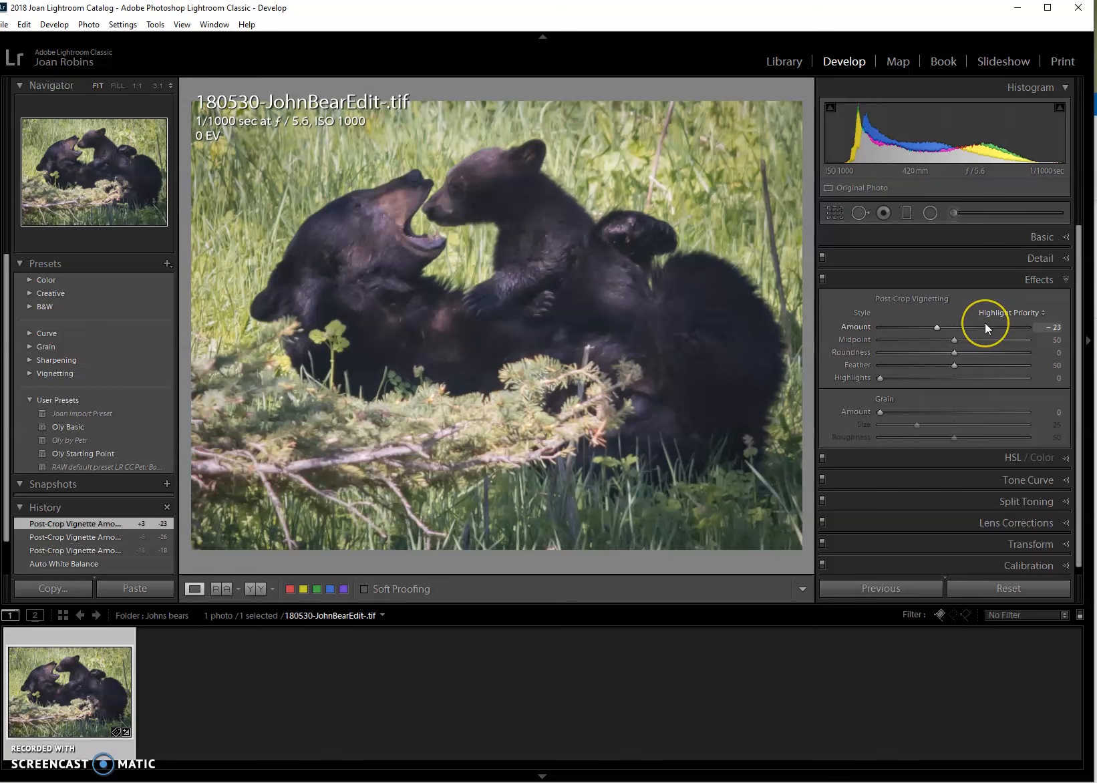
# Compare the bear photo before and after the edits, ending on the edited version
pyautogui.press('\\')
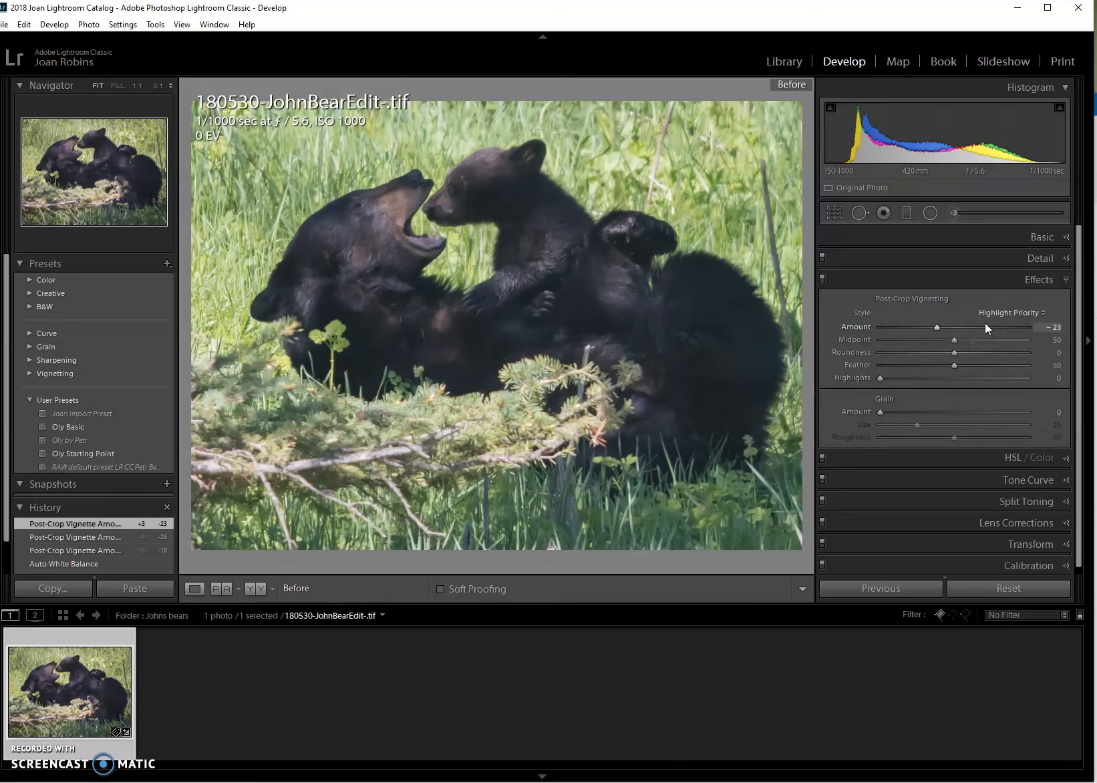
pyautogui.press('\\')
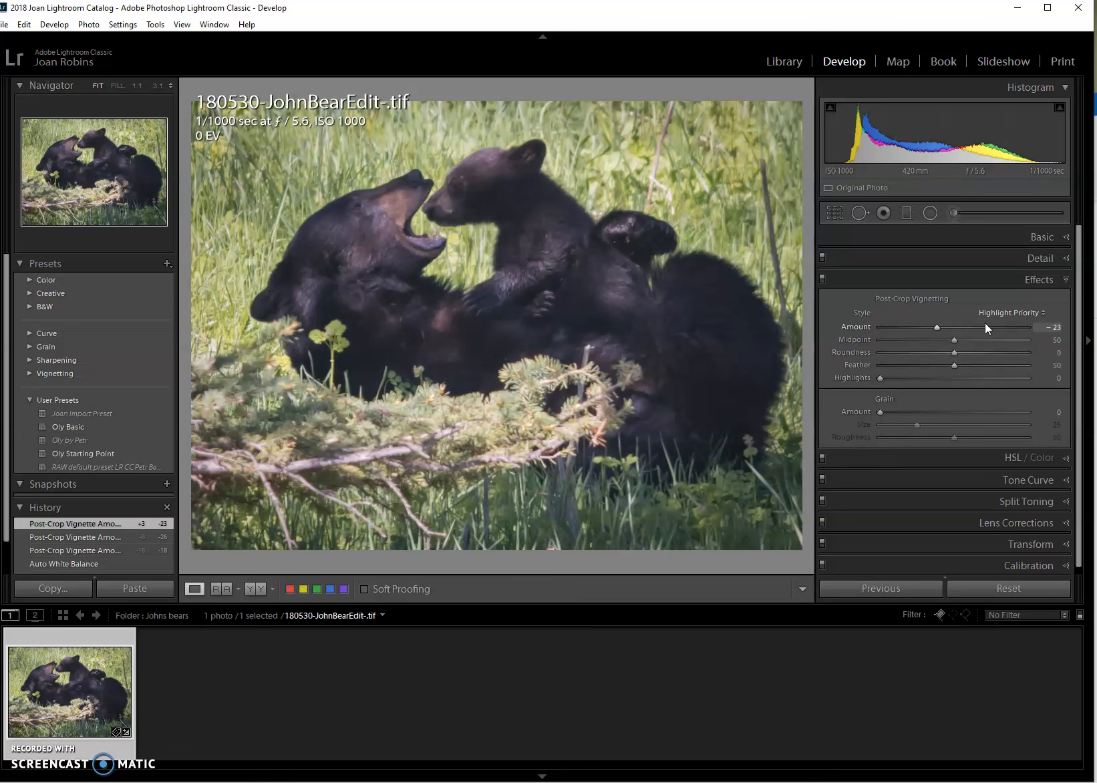
pyautogui.press('\\')
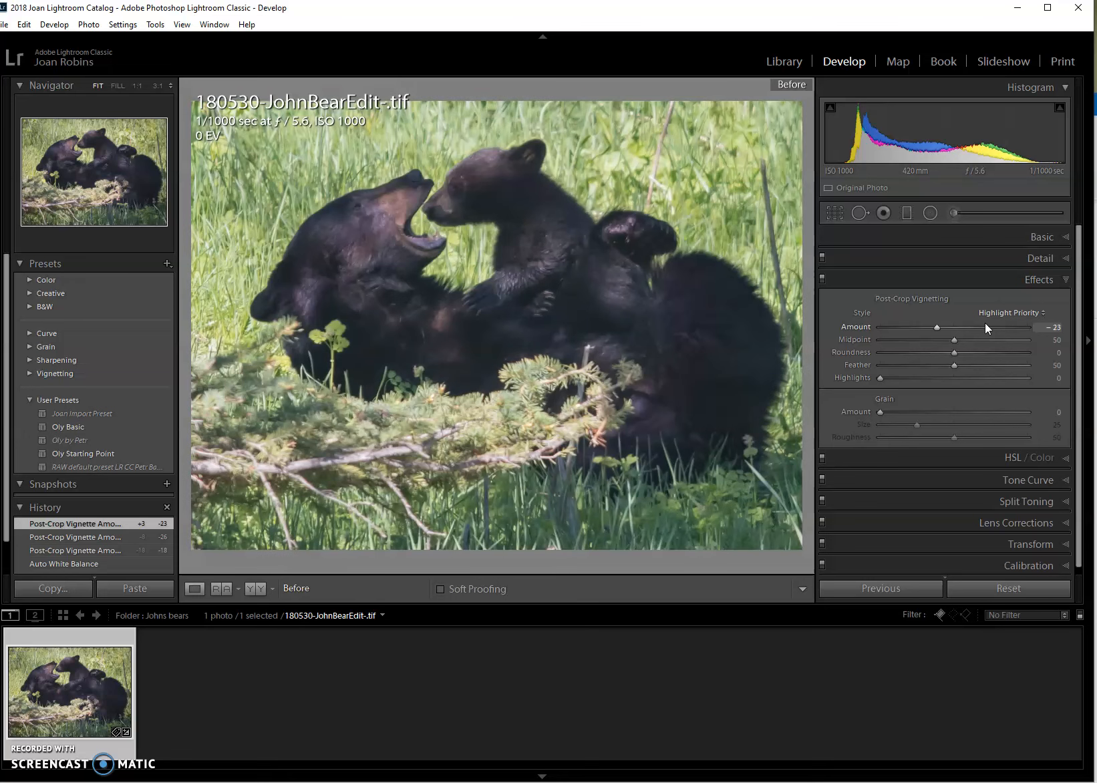
pyautogui.press('\\')
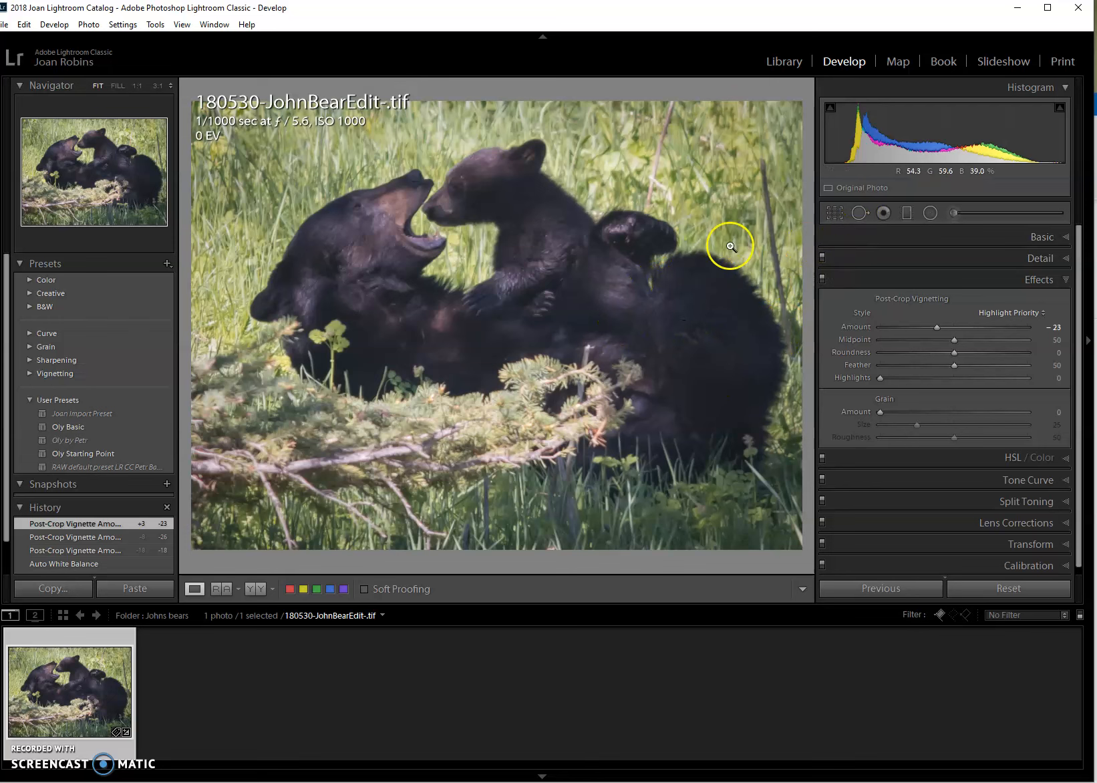
# Collapse the Effects settings, activate the Adjustment Brush and set its size to 14
pyautogui.click(139, 87)
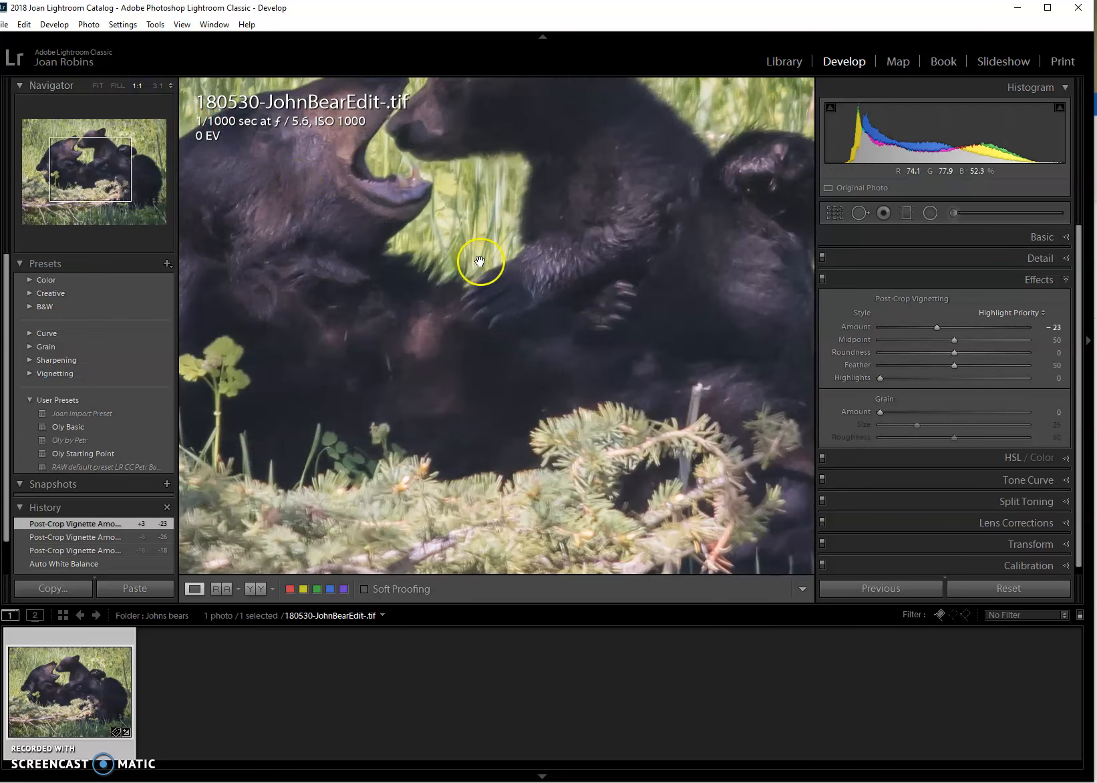
pyautogui.moveTo(506, 280); pyautogui.dragTo(521, 433)
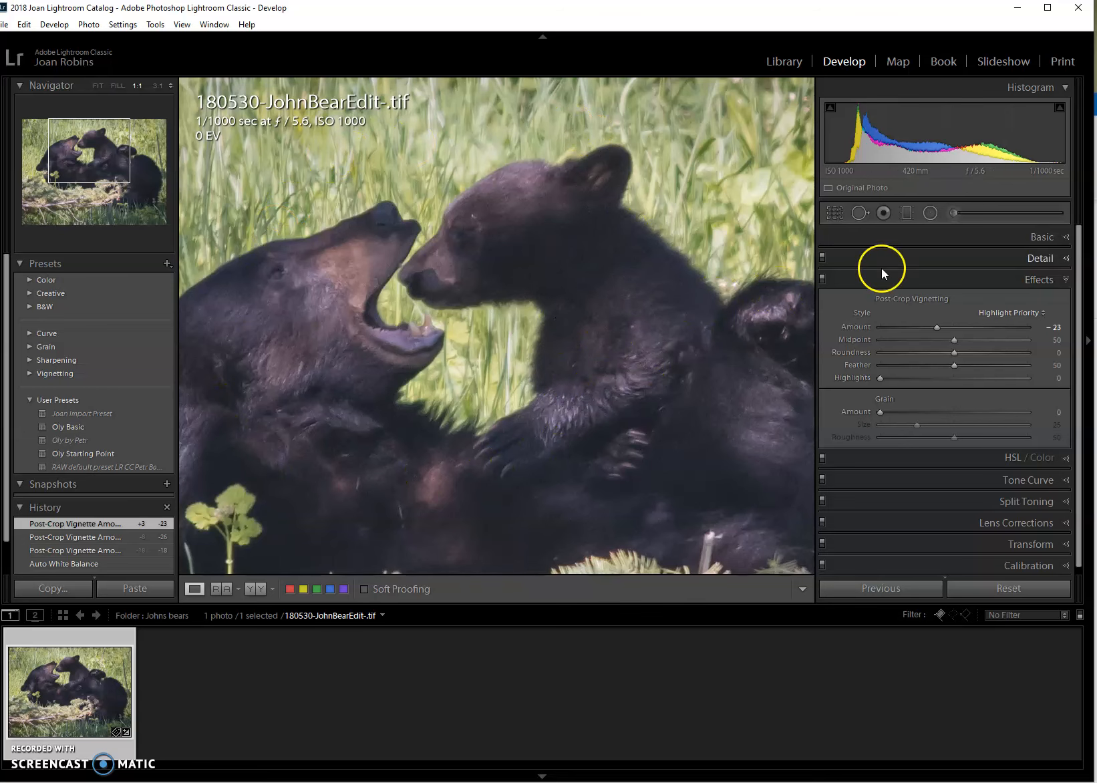
pyautogui.click(952, 212)
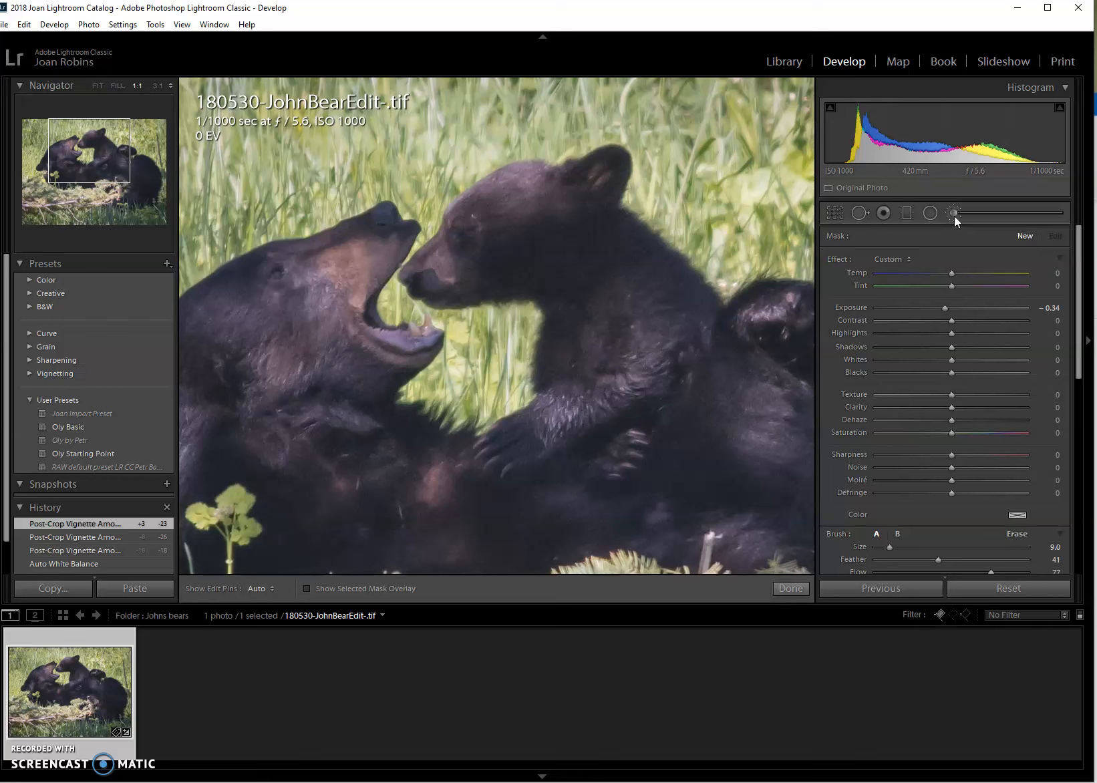
pyautogui.click(953, 212)
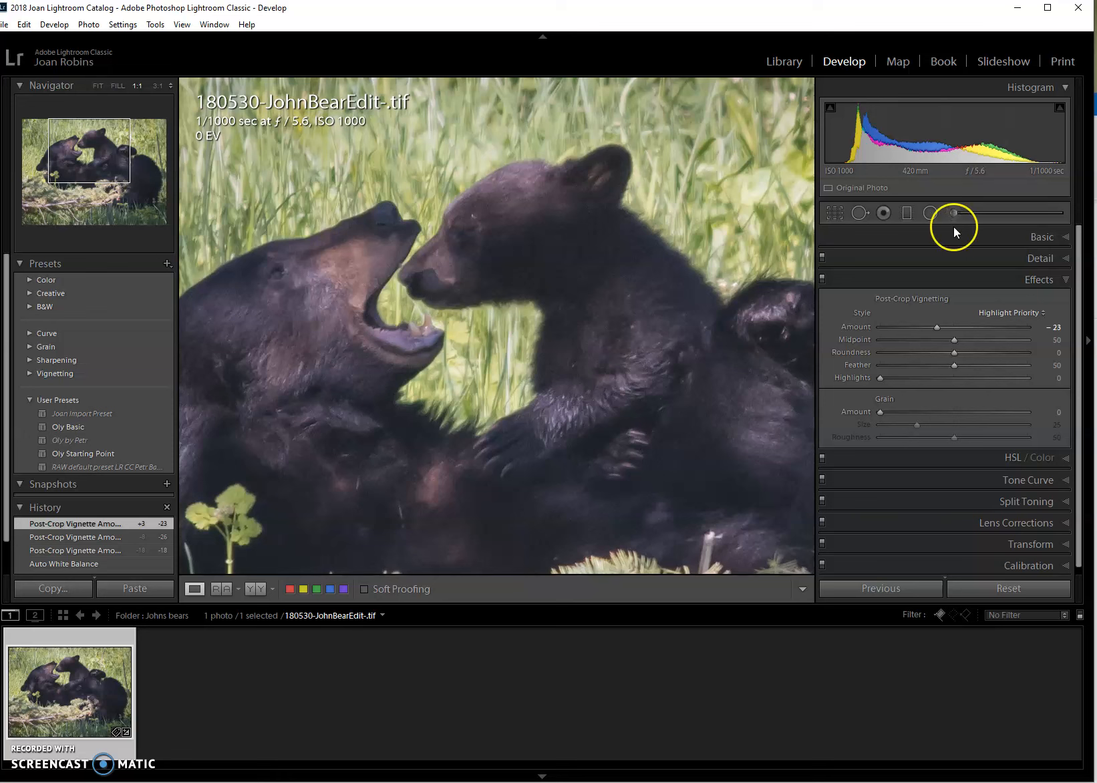
pyautogui.click(1059, 279)
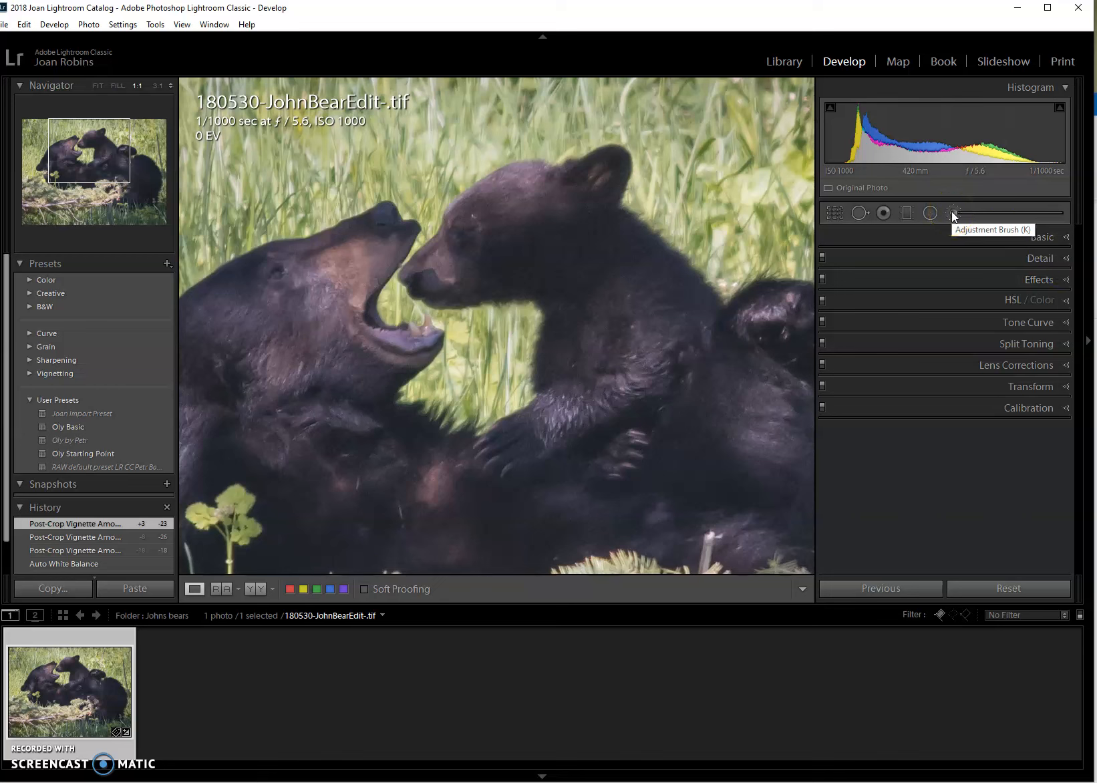
pyautogui.click(952, 212)
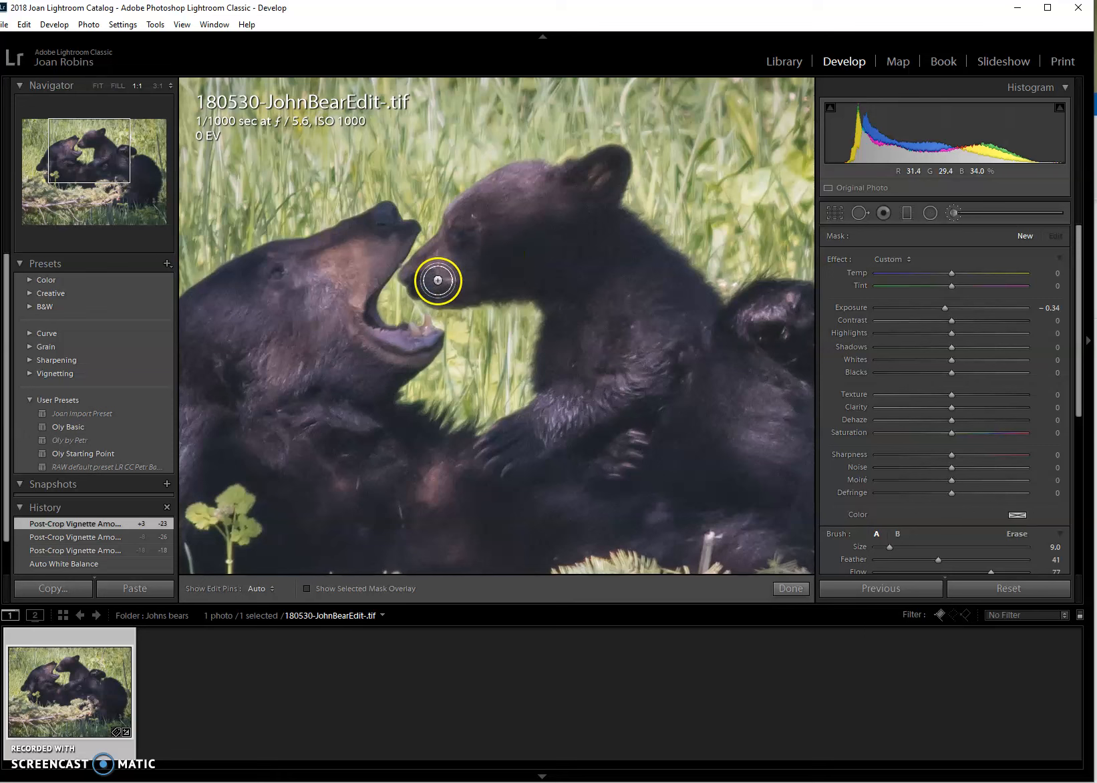
pyautogui.scroll(1, 451, 274)
pyautogui.scroll(4, 448, 272)
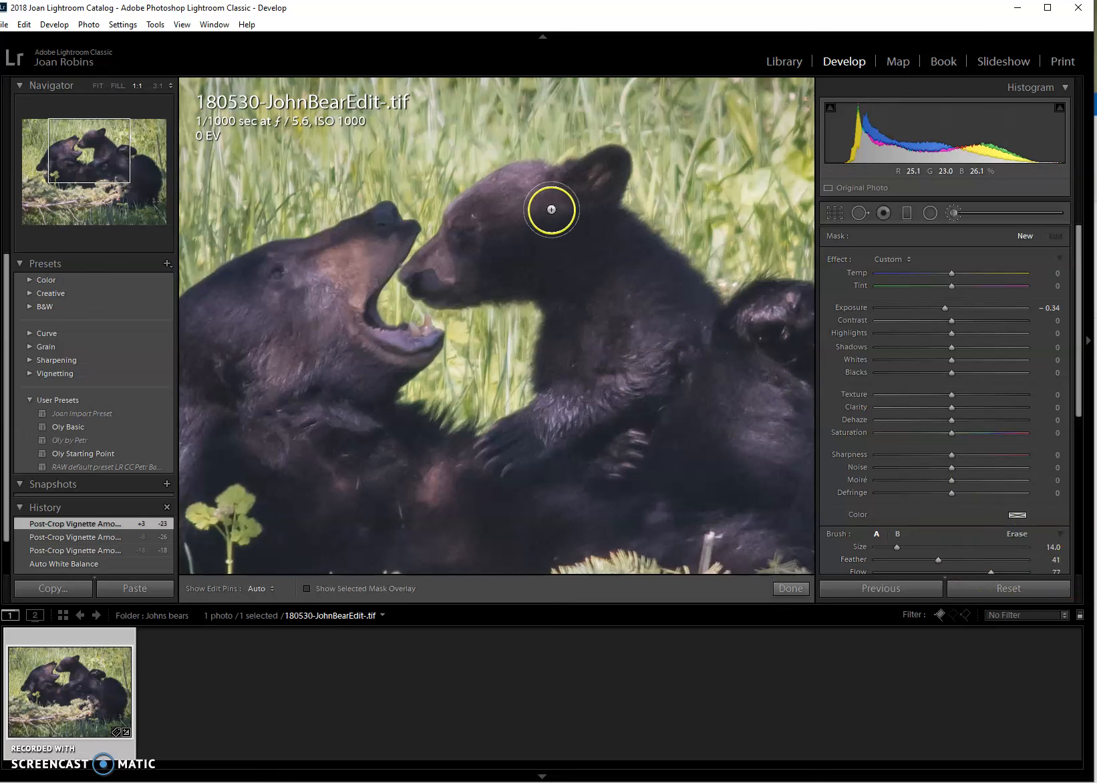
# Paint an adjustment mask over the bear cub's face and head with the selected mask overlay shown
pyautogui.moveTo(433, 274)
pyautogui.mouseDown()
pyautogui.moveTo(498, 248)
pyautogui.moveTo(498, 258)
pyautogui.moveTo(537, 249)
pyautogui.mouseUp()
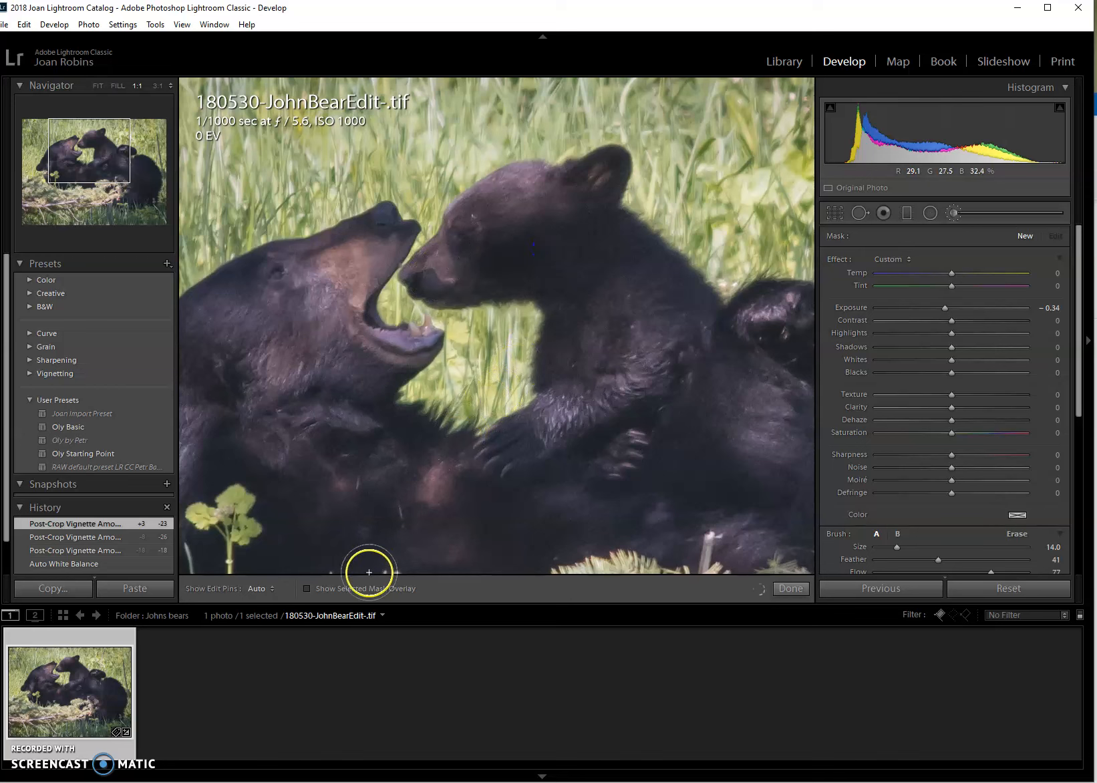
pyautogui.click(306, 588)
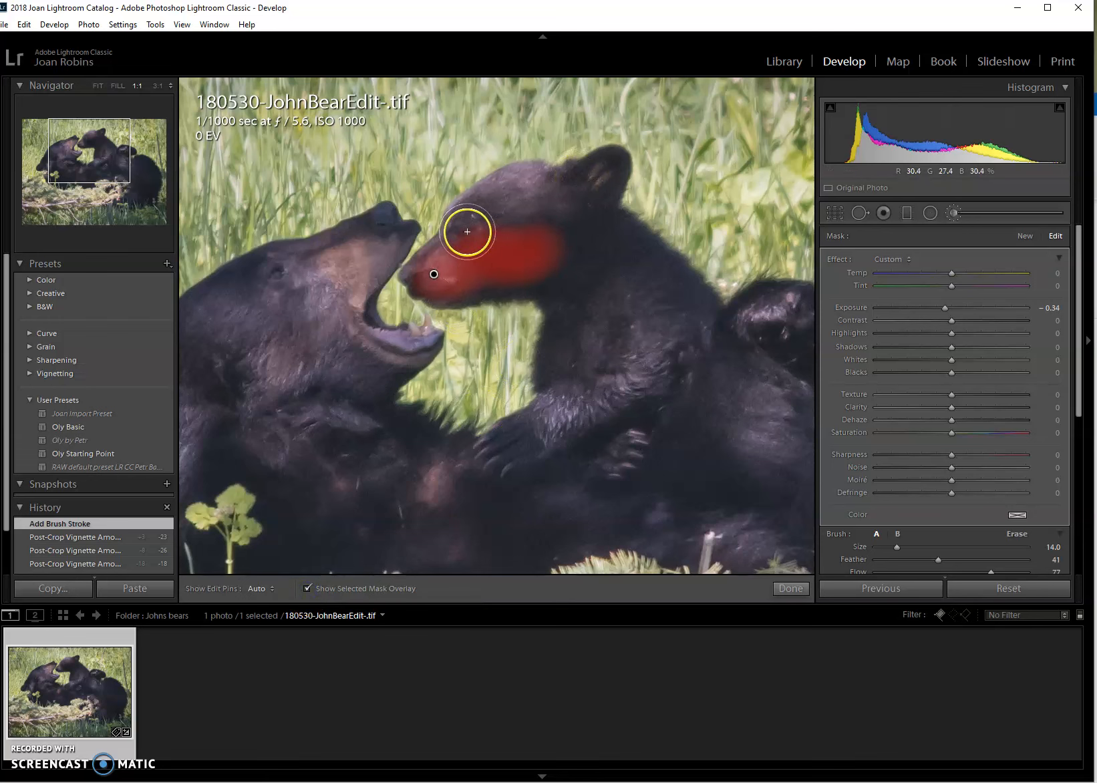
pyautogui.press('h')
pyautogui.moveTo(473, 233)
pyautogui.mouseDown()
pyautogui.moveTo(516, 193)
pyautogui.moveTo(554, 203)
pyautogui.moveTo(570, 237)
pyautogui.moveTo(556, 229)
pyautogui.mouseUp()
pyautogui.moveTo(553, 230)
pyautogui.mouseDown()
pyautogui.moveTo(544, 274)
pyautogui.moveTo(450, 279)
pyautogui.moveTo(502, 148)
pyautogui.moveTo(526, 179)
pyautogui.mouseUp()
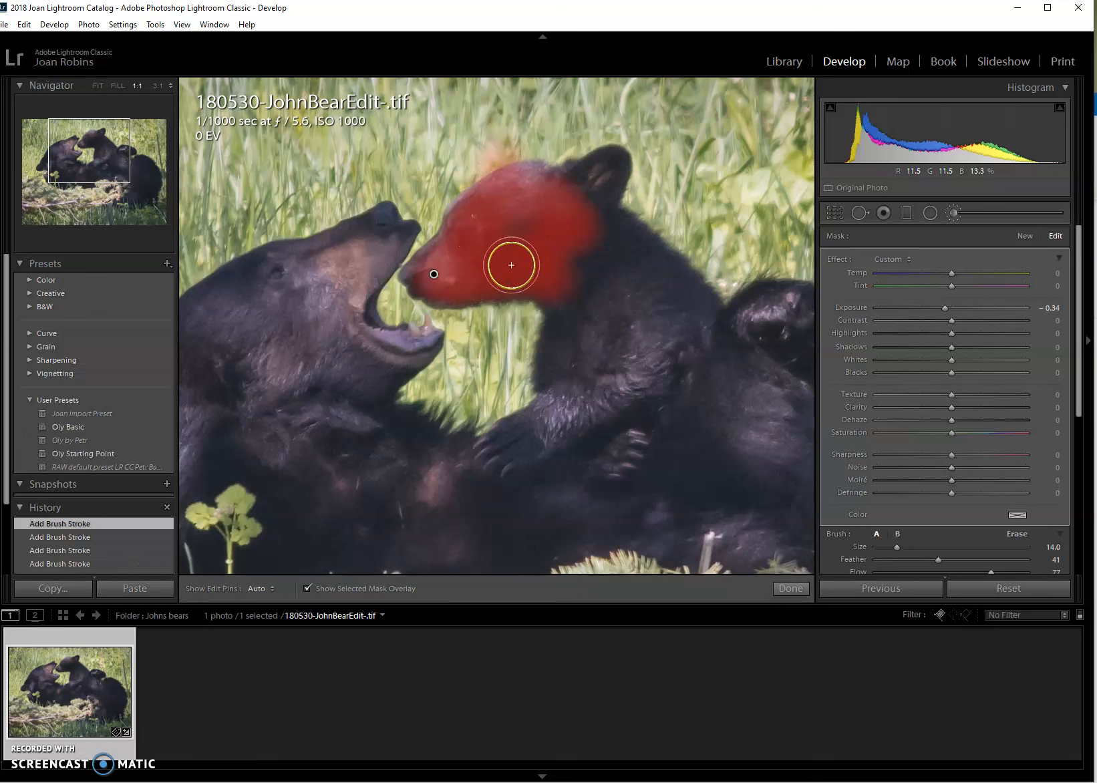
# Erase the mask spill on the grass above the cub's head using an eraser size of 9
pyautogui.press('alt')
pyautogui.moveTo(510, 265); pyautogui.dragTo(528, 143)
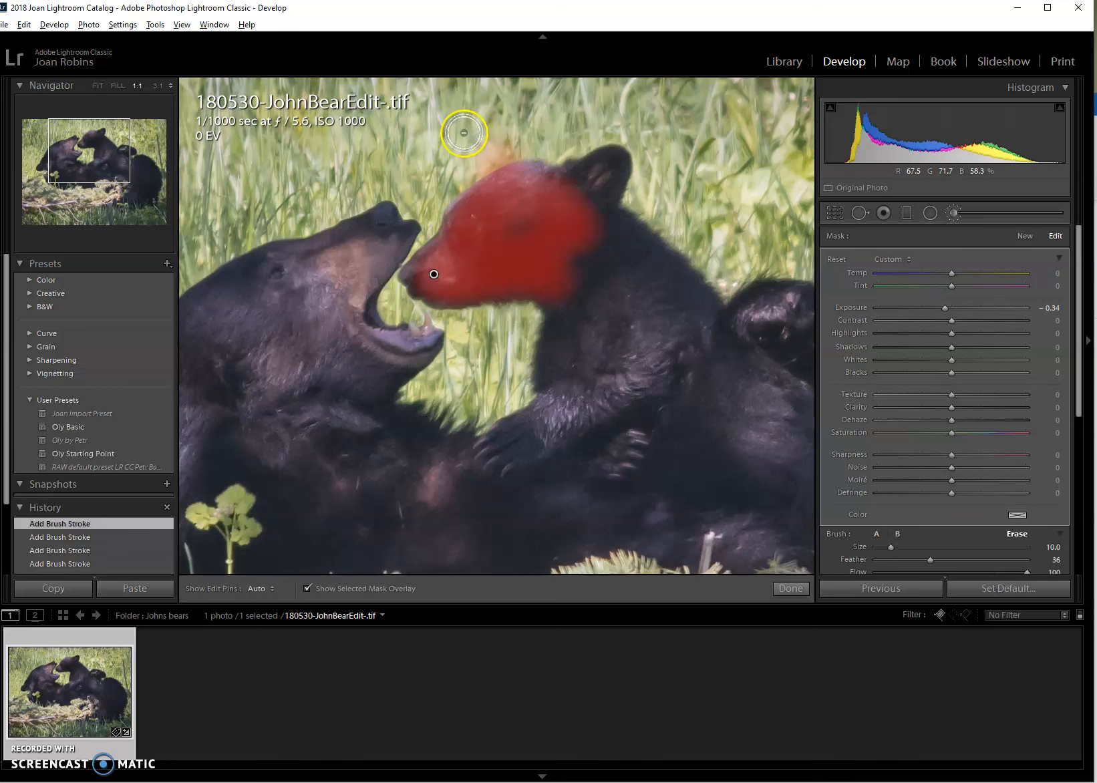
pyautogui.press('alt')
pyautogui.moveTo(511, 210); pyautogui.dragTo(516, 218)
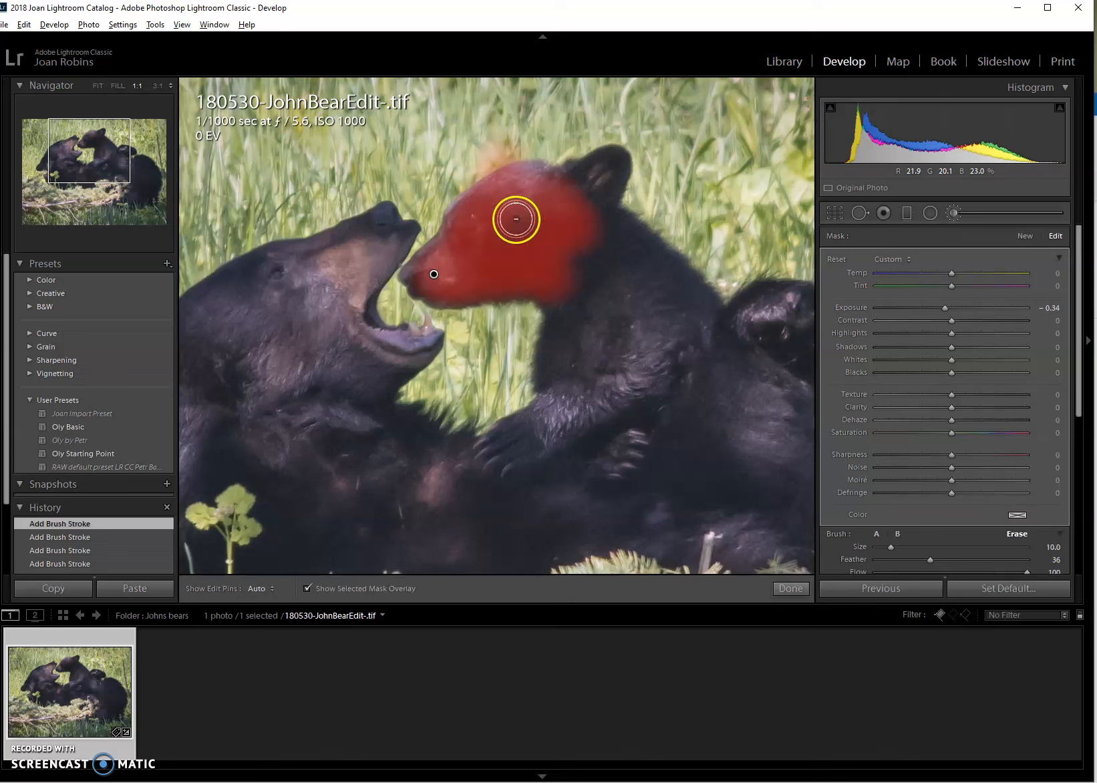
pyautogui.scroll(2, 511, 245)
pyautogui.scroll(-1, 511, 245)
pyautogui.scroll(-2, 511, 244)
pyautogui.press('h')
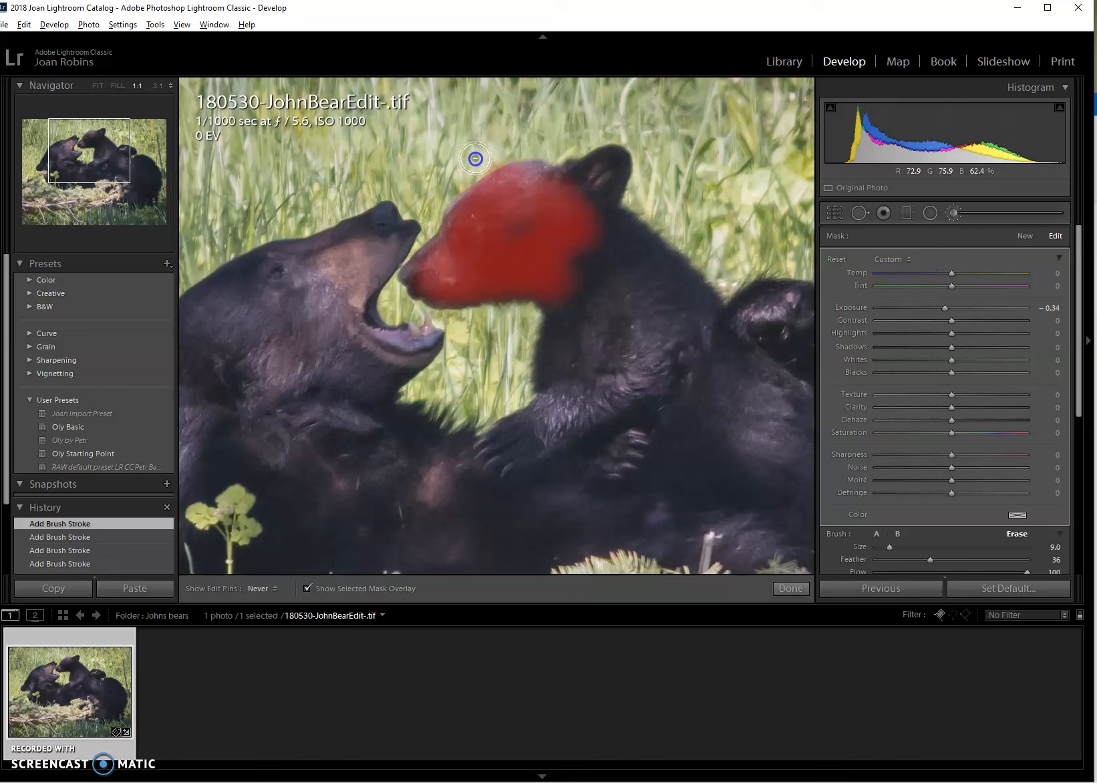
pyautogui.click(496, 146)
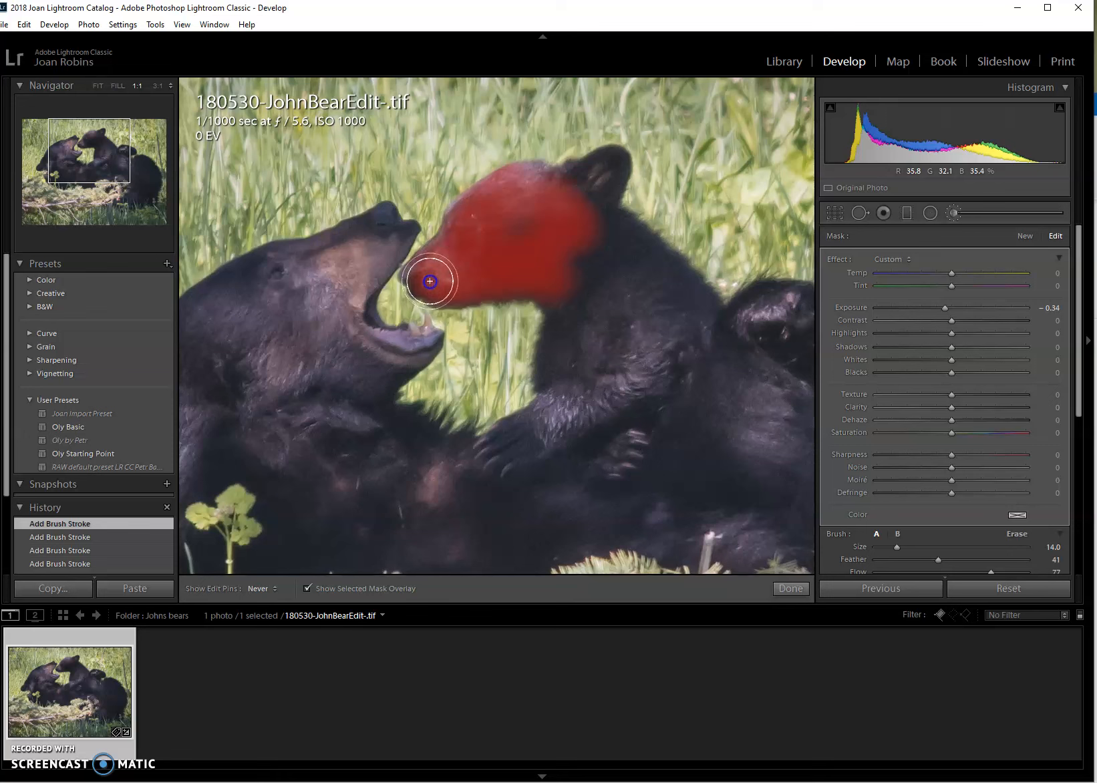
# Reduce the brush size to 8 and extend the mask from the cub's jaw and head onto its neck
pyautogui.press(']')
pyautogui.press('[')
pyautogui.press('[')
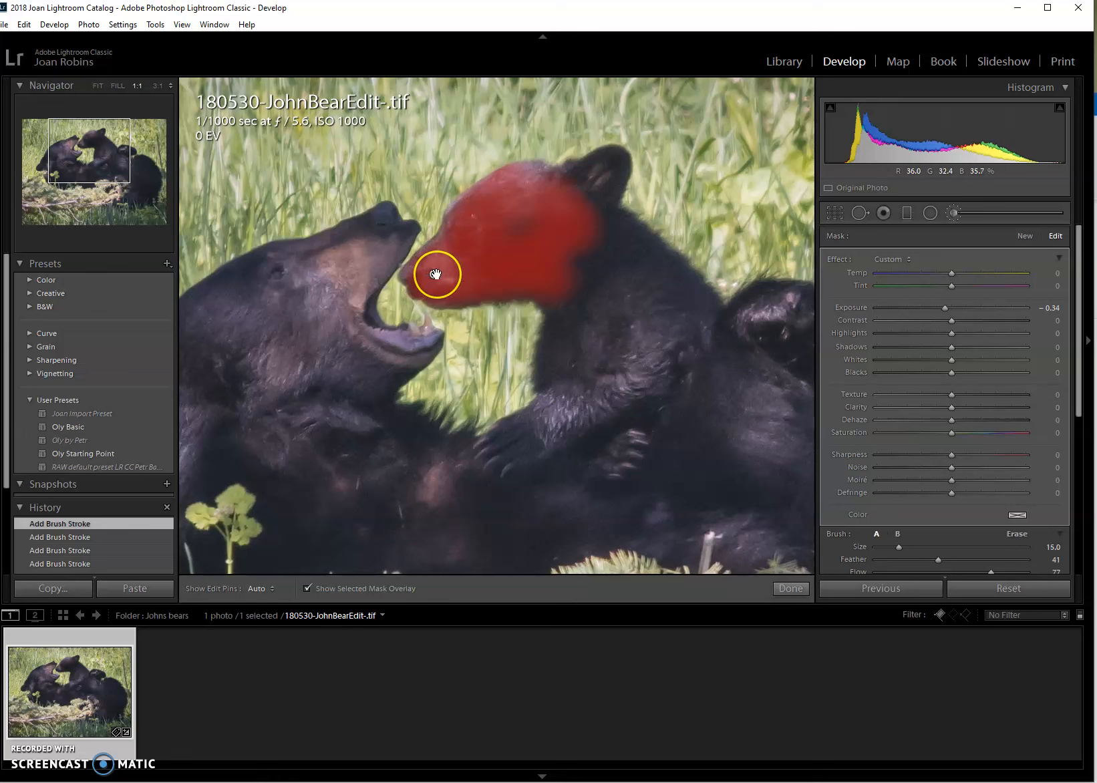
pyautogui.press('[')
pyautogui.press('[')
pyautogui.press('[')
pyautogui.press('[')
pyautogui.press('[')
pyautogui.press('[')
pyautogui.press('[')
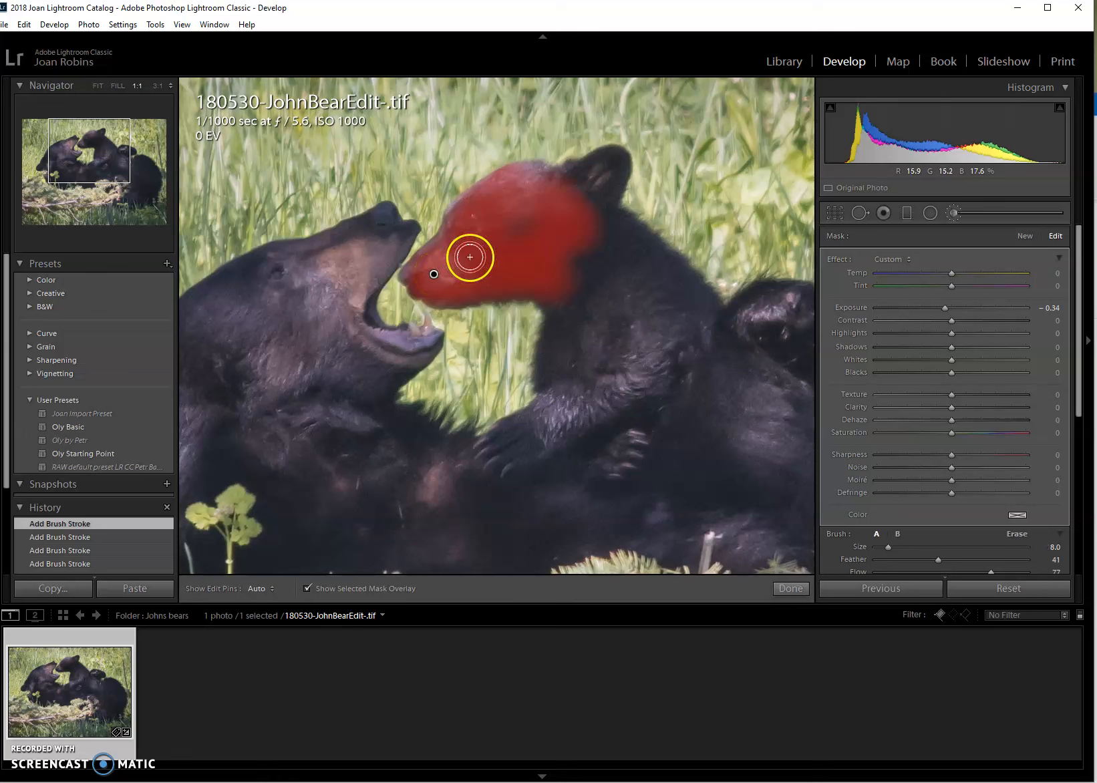
pyautogui.press('h')
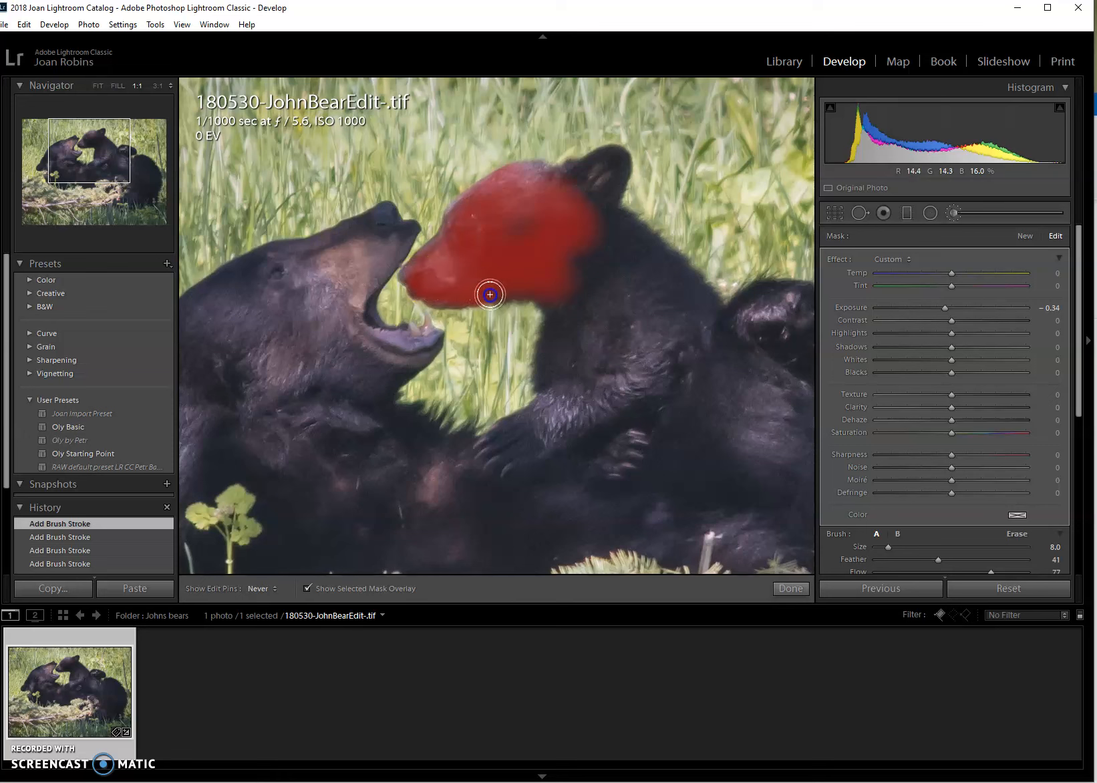
pyautogui.moveTo(574, 271)
pyautogui.mouseDown()
pyautogui.moveTo(611, 263)
pyautogui.moveTo(517, 235)
pyautogui.moveTo(531, 203)
pyautogui.mouseUp()
# Set the brush size to 14 and paint the mask over the cub's ear, back, paws and remaining body
pyautogui.press('h')
pyautogui.press(']')
pyautogui.press(']')
pyautogui.press(']')
pyautogui.press(']')
pyautogui.press(']')
pyautogui.press(']')
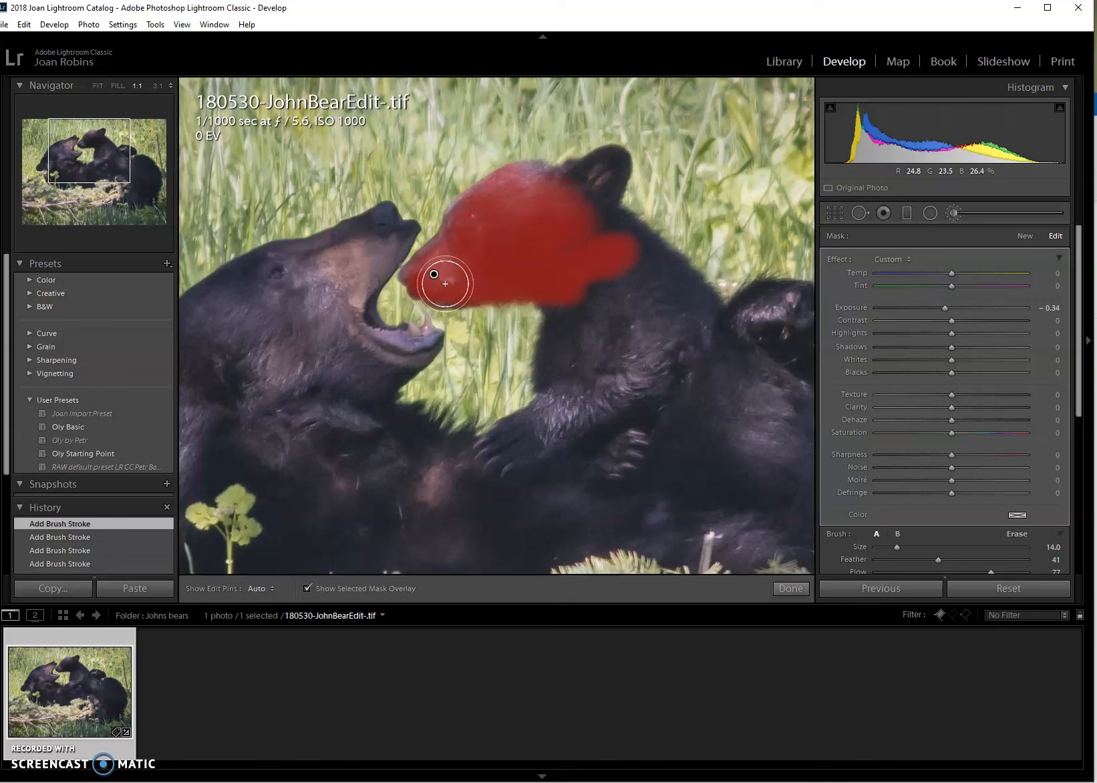
pyautogui.moveTo(585, 226)
pyautogui.mouseDown()
pyautogui.moveTo(612, 166)
pyautogui.moveTo(546, 191)
pyautogui.moveTo(647, 247)
pyautogui.moveTo(664, 275)
pyautogui.moveTo(620, 276)
pyautogui.moveTo(573, 306)
pyautogui.moveTo(560, 372)
pyautogui.moveTo(557, 305)
pyautogui.moveTo(601, 320)
pyautogui.moveTo(606, 353)
pyautogui.moveTo(619, 300)
pyautogui.moveTo(646, 371)
pyautogui.moveTo(640, 313)
pyautogui.moveTo(670, 266)
pyautogui.moveTo(688, 309)
pyautogui.moveTo(676, 336)
pyautogui.mouseUp()
pyautogui.press('h')
pyautogui.press('h')
pyautogui.moveTo(572, 401)
pyautogui.mouseDown()
pyautogui.moveTo(498, 452)
pyautogui.moveTo(615, 416)
pyautogui.moveTo(617, 440)
pyautogui.moveTo(596, 464)
pyautogui.moveTo(614, 451)
pyautogui.mouseUp()
pyautogui.moveTo(675, 344)
pyautogui.mouseDown()
pyautogui.moveTo(591, 222)
pyautogui.moveTo(677, 284)
pyautogui.moveTo(788, 420)
pyautogui.moveTo(716, 384)
pyautogui.moveTo(758, 436)
pyautogui.moveTo(636, 383)
pyautogui.moveTo(733, 470)
pyautogui.moveTo(666, 438)
pyautogui.moveTo(669, 454)
pyautogui.moveTo(681, 457)
pyautogui.moveTo(694, 363)
pyautogui.moveTo(788, 470)
pyautogui.mouseUp()
pyautogui.press('h')
pyautogui.press('h')
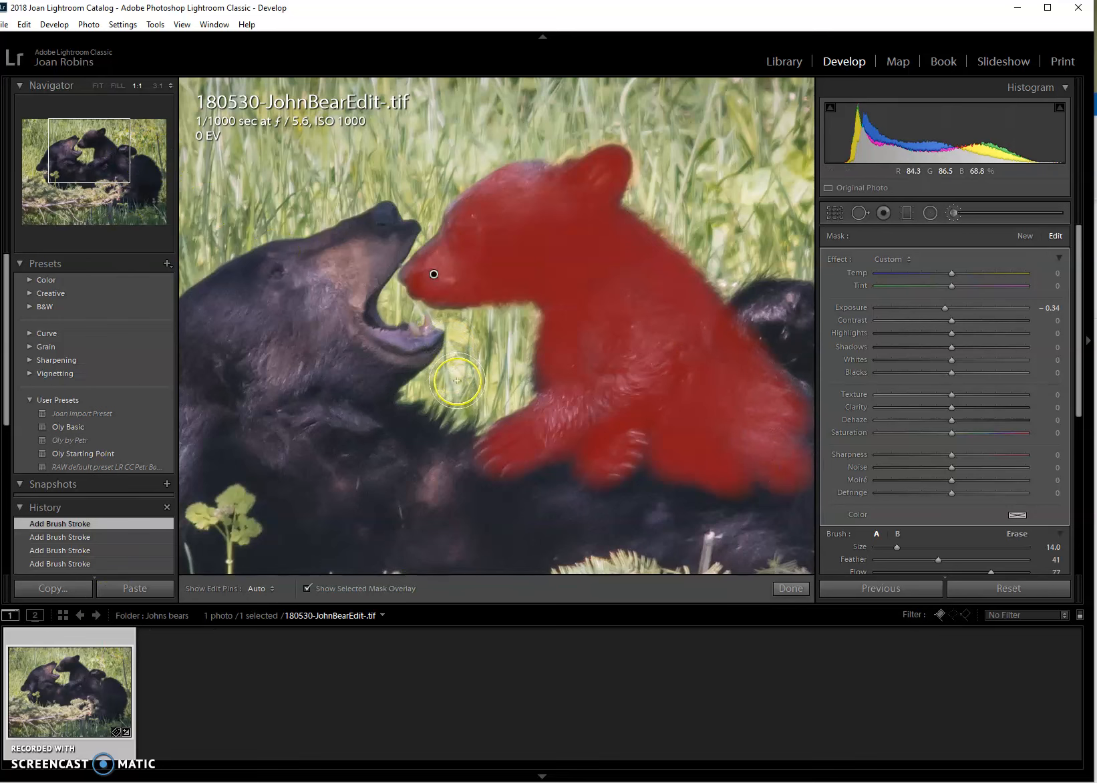
# Hide the mask overlay, reset the cub mask's exposure to 0 and lower its highlights to -63
pyautogui.moveTo(457, 380); pyautogui.dragTo(412, 346)
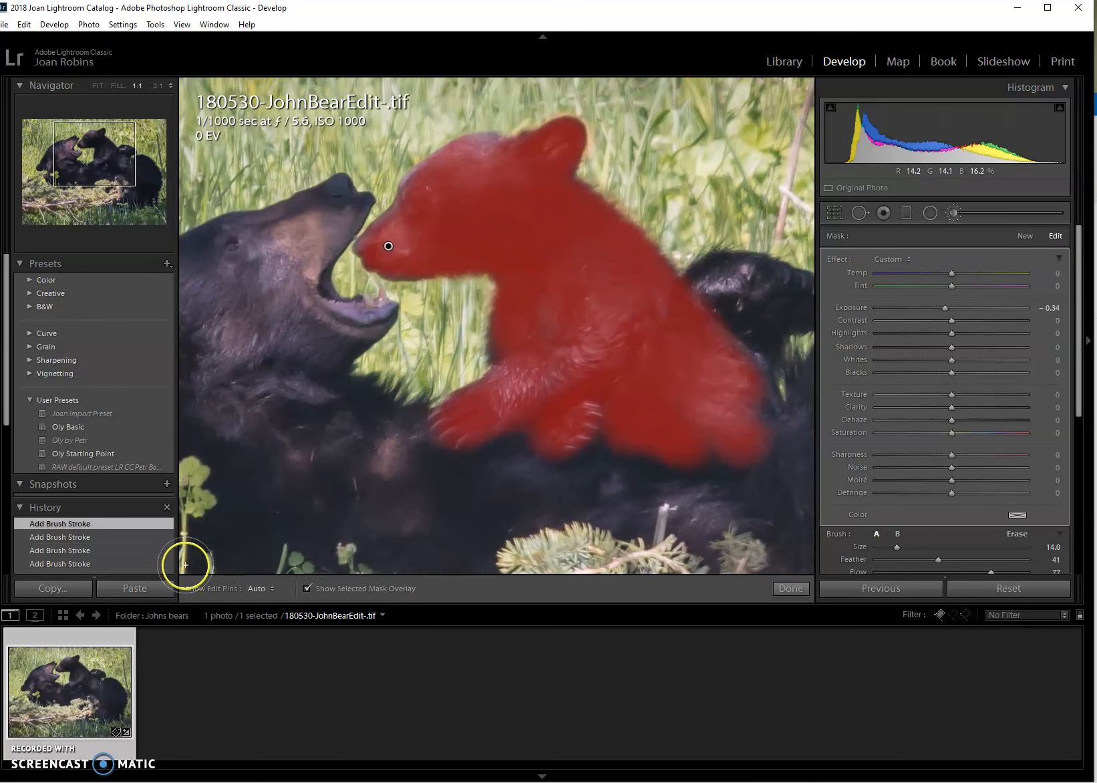
pyautogui.click(306, 589)
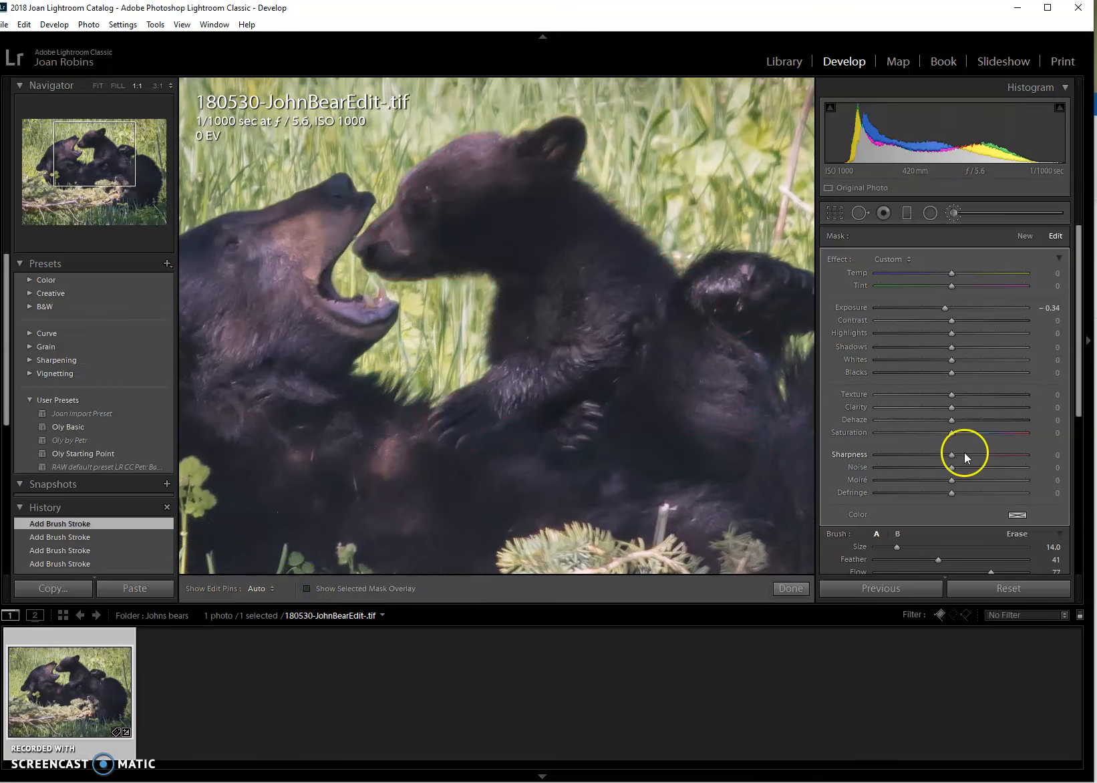
pyautogui.doubleClick(945, 307)
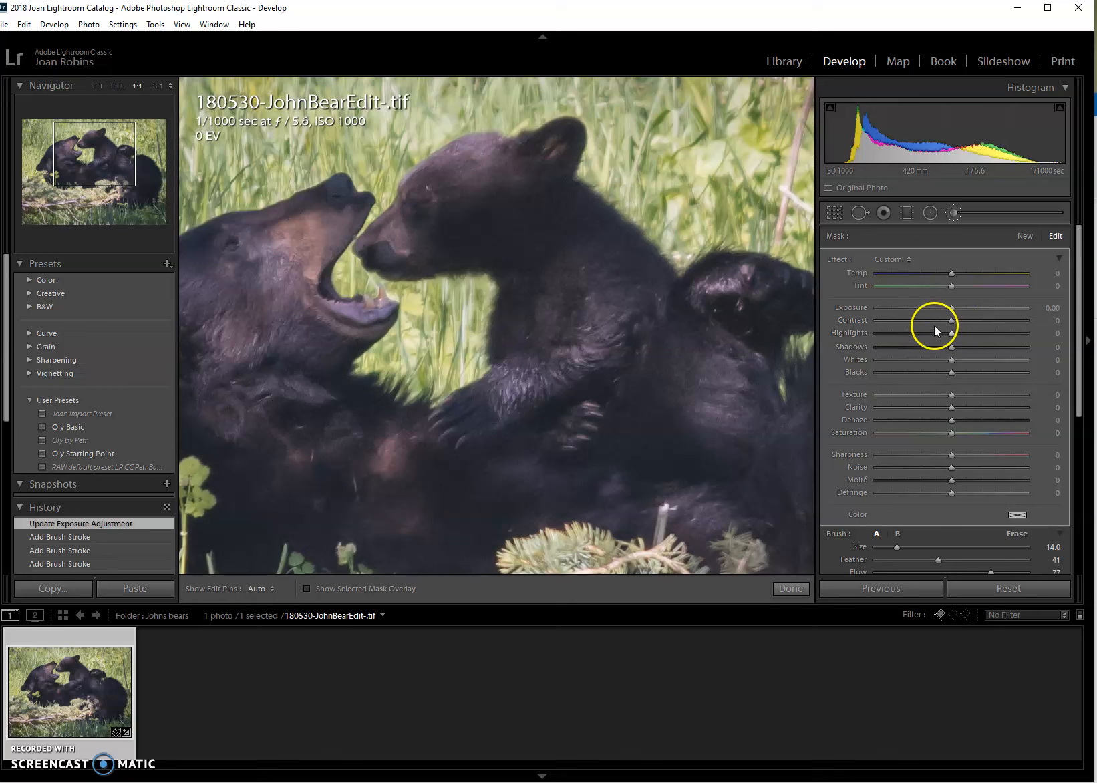
pyautogui.click(915, 333)
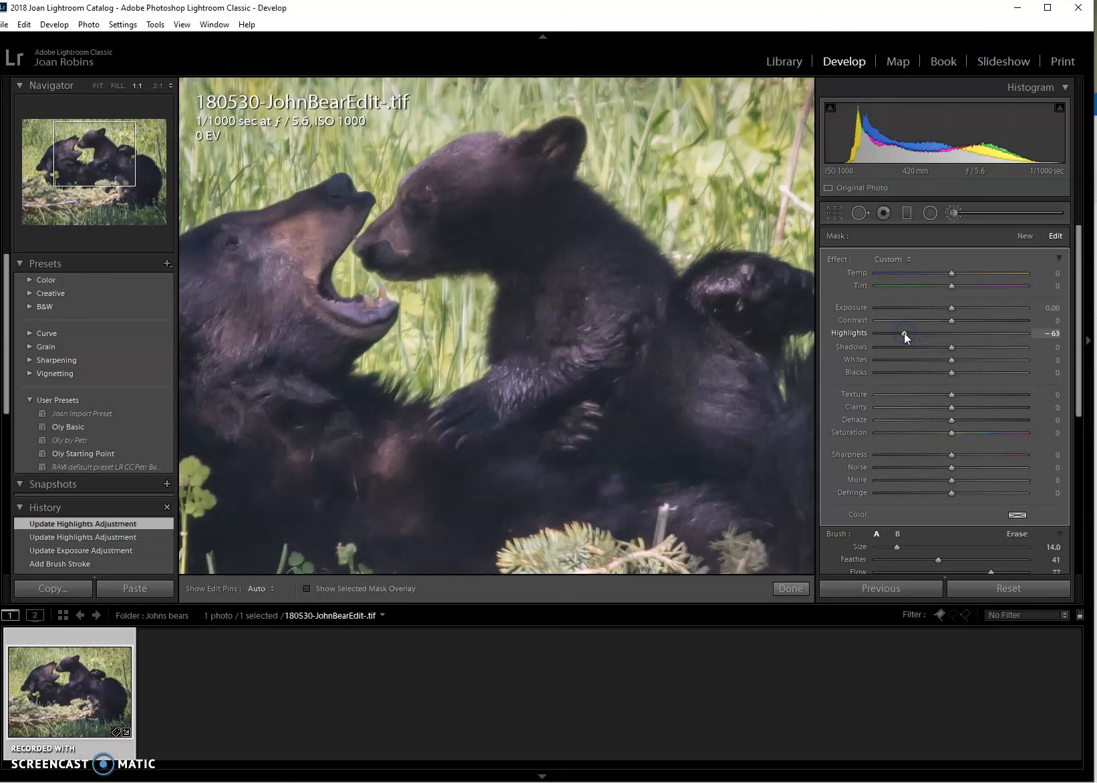
# Set the cub mask's shadows to 37, whites to 23 and blacks to -13
pyautogui.click(981, 345)
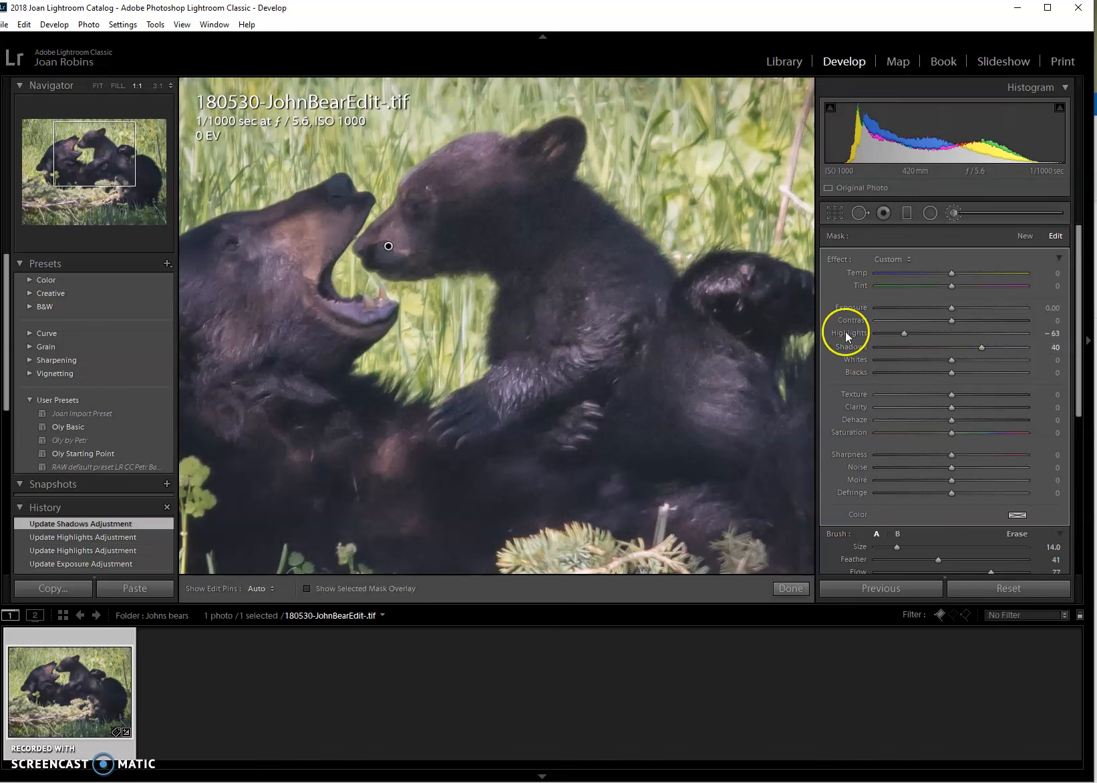
pyautogui.click(991, 347)
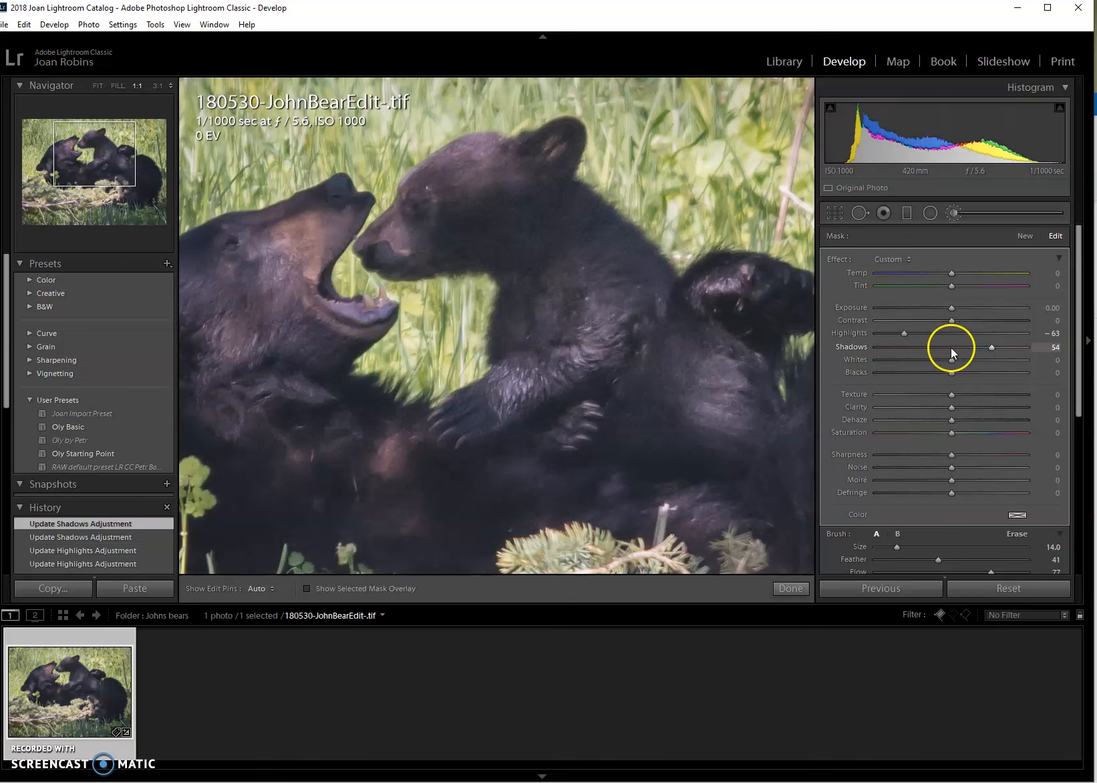
pyautogui.click(978, 347)
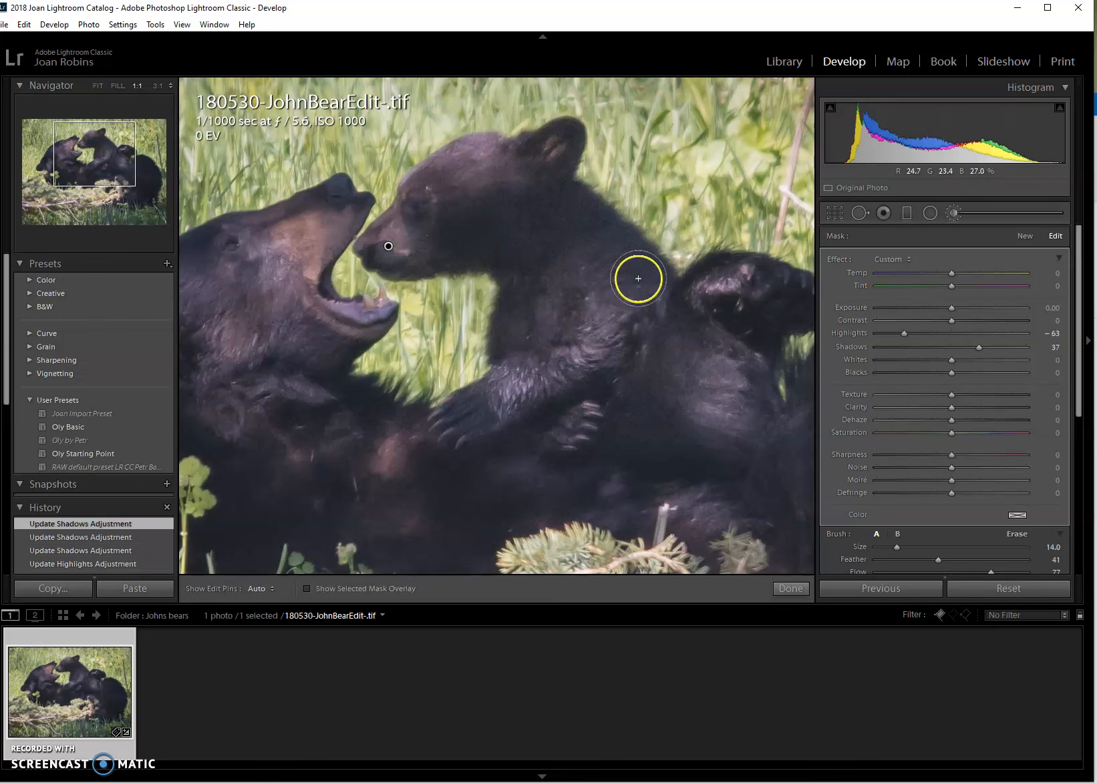
pyautogui.click(960, 360)
pyautogui.click(968, 358)
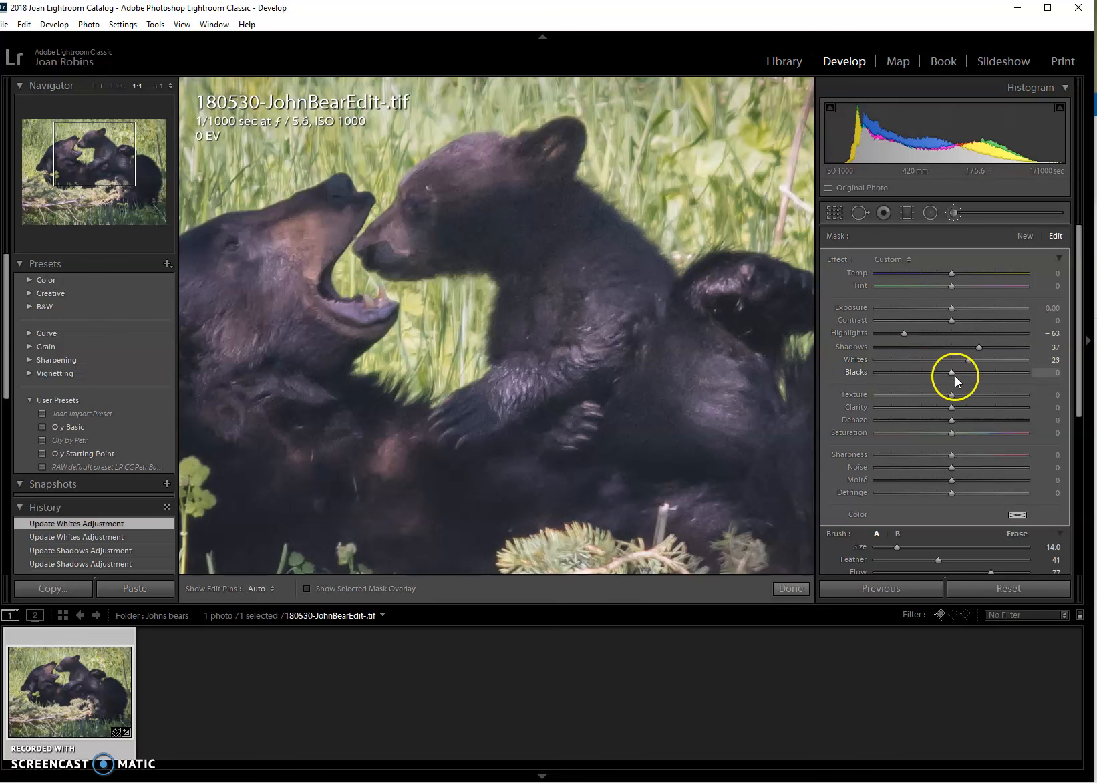
pyautogui.moveTo(952, 377); pyautogui.dragTo(940, 377)
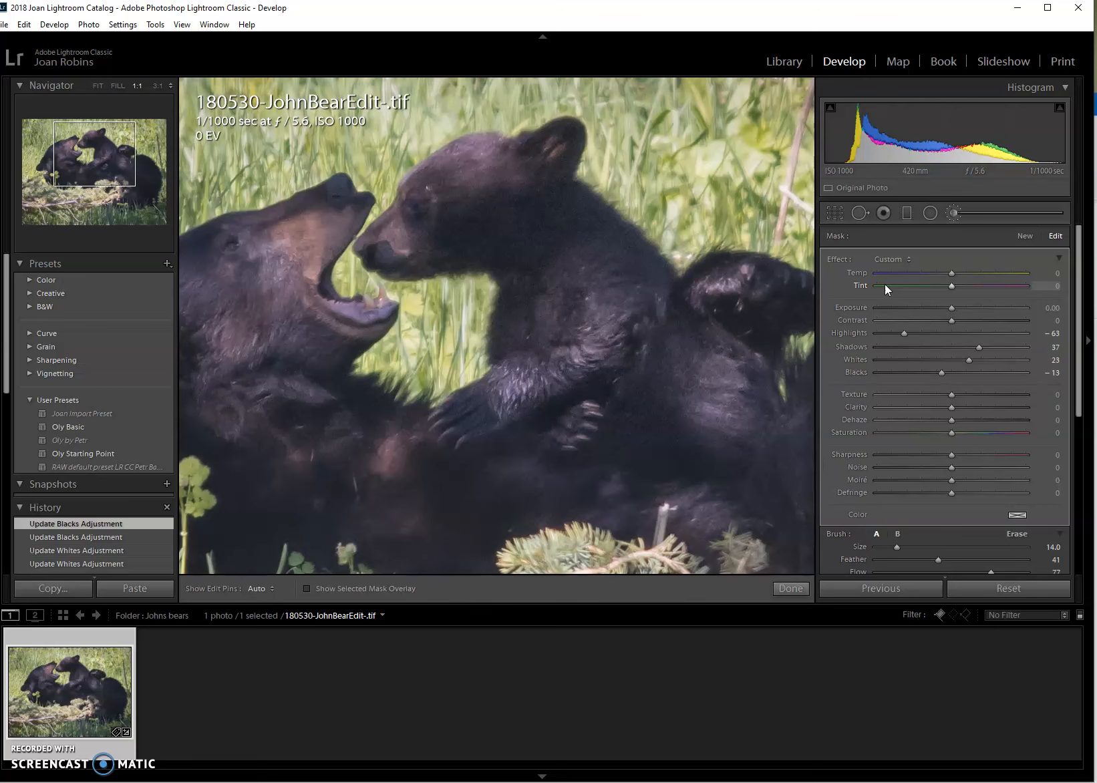
# Compare the cub's tonal corrections with the photo's before version
pyautogui.press('\\')
pyautogui.press('\\')
pyautogui.press('\\')
pyautogui.press('\\')
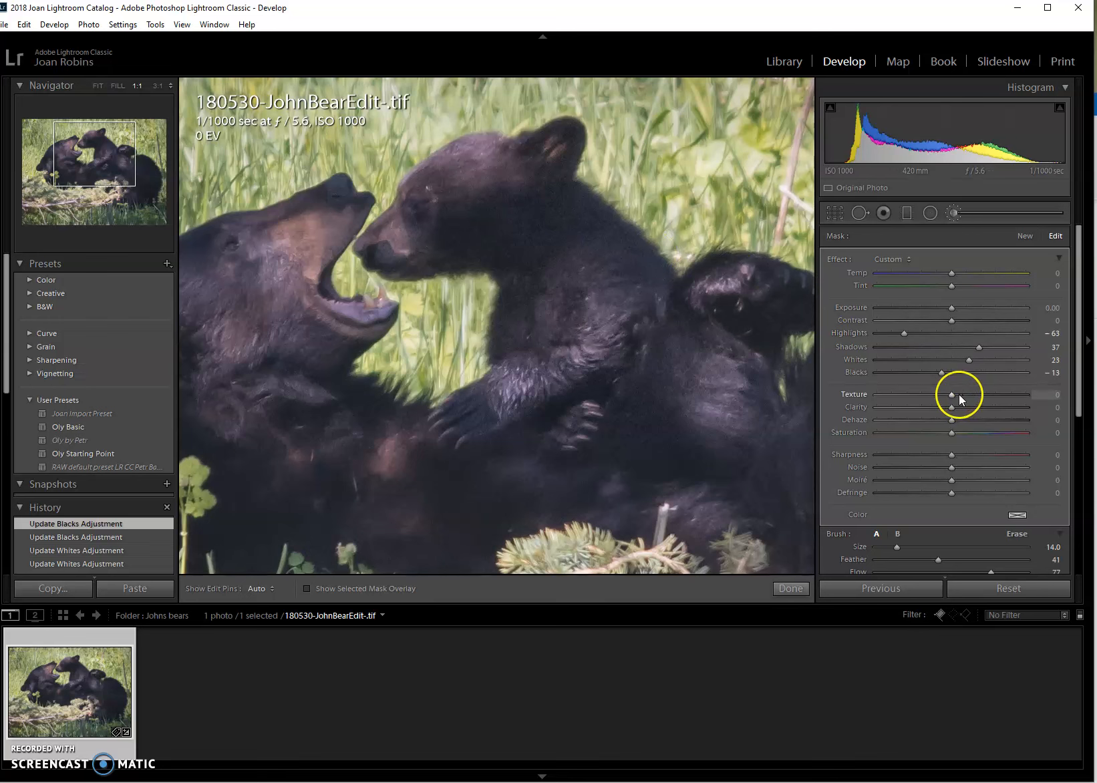
# Set the cub mask's texture to 9, clarity to 13, dehaze to 7 and sharpness to 32
pyautogui.moveTo(957, 394); pyautogui.dragTo(958, 394)
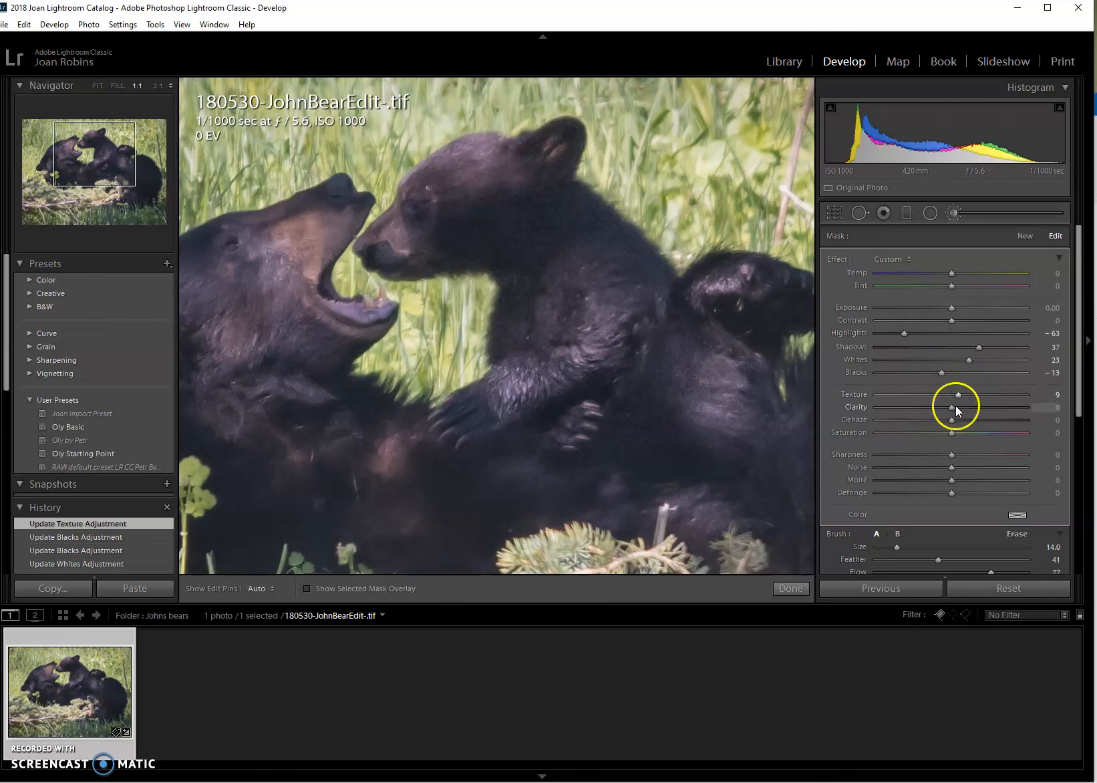
pyautogui.click(960, 408)
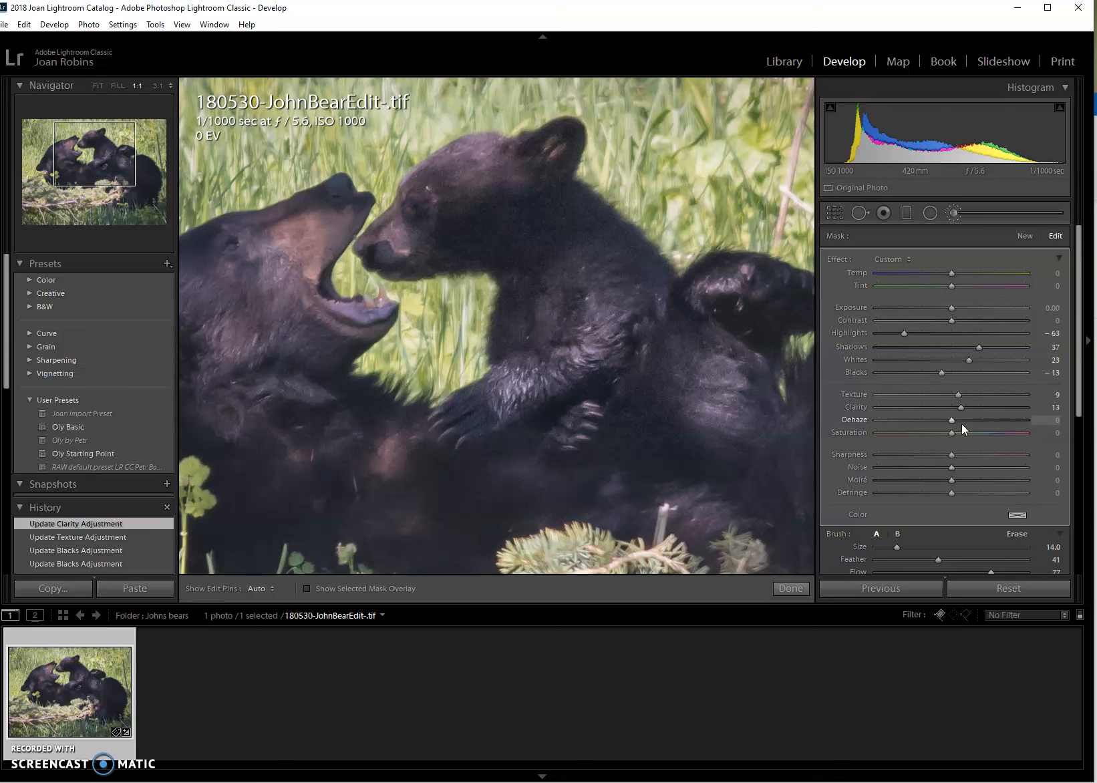
pyautogui.click(956, 420)
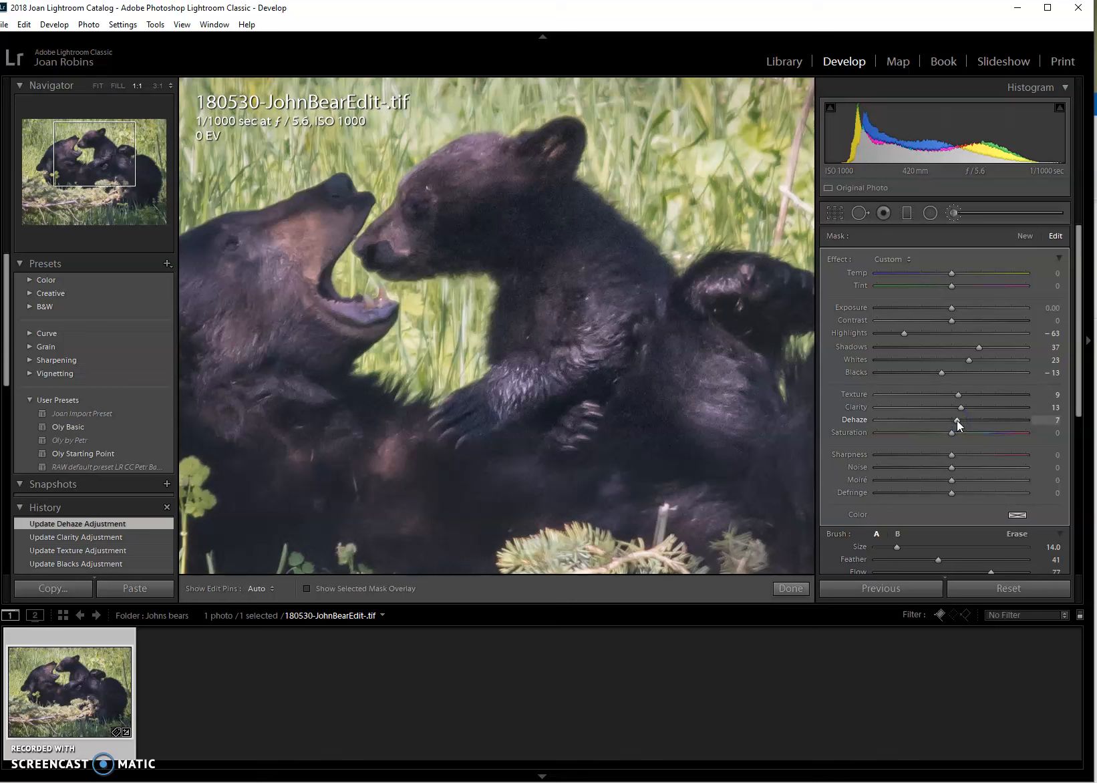
pyautogui.click(964, 454)
pyautogui.click(975, 454)
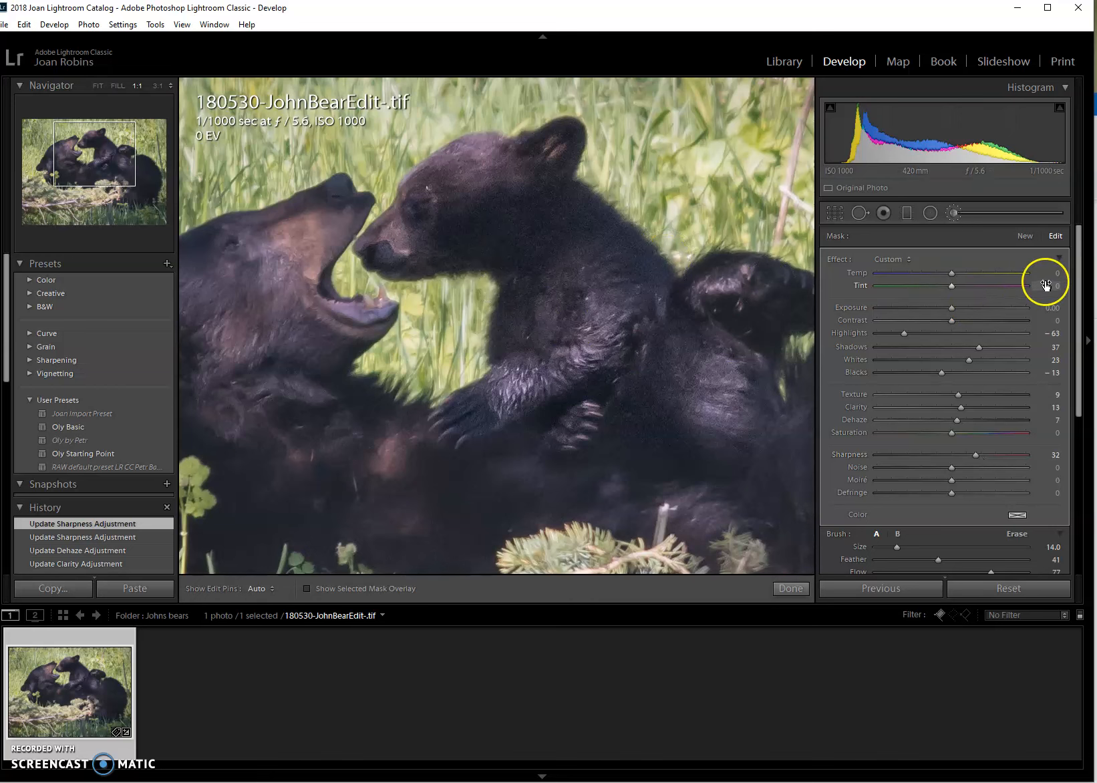
# Compare the sharpened cub with the before version and inspect the whole photo fitted to the view
pyautogui.press('\\')
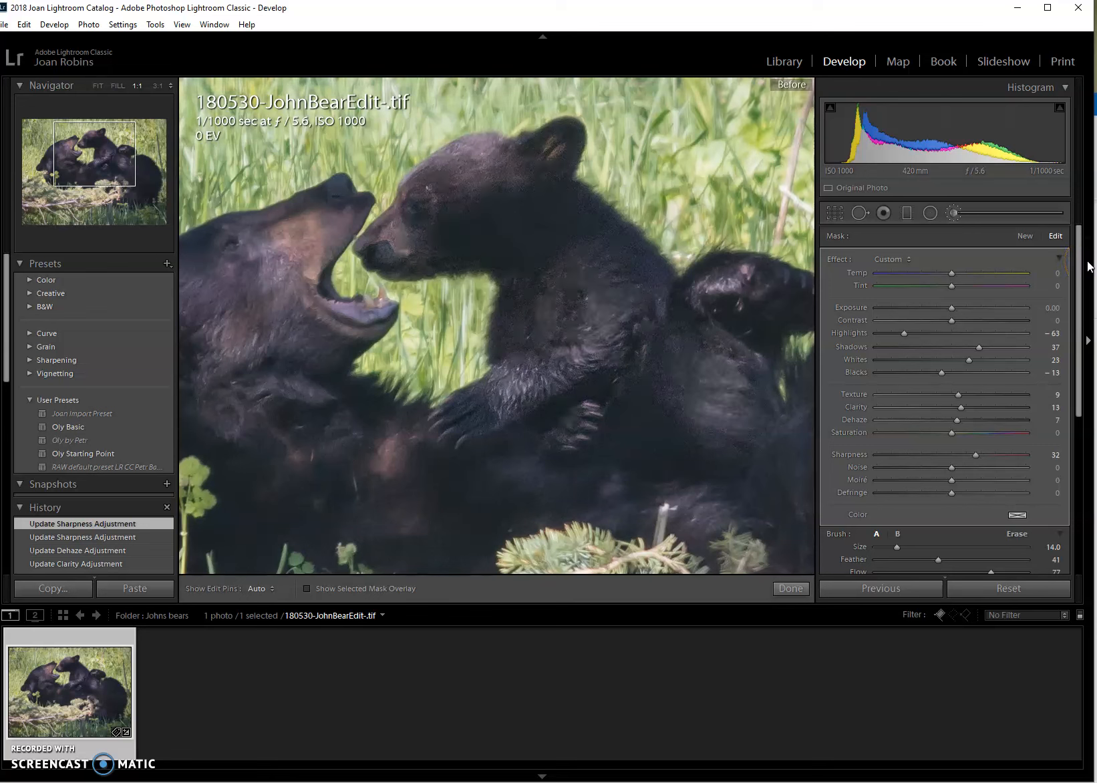
pyautogui.press('\\')
pyautogui.press('\\')
pyautogui.press('\\')
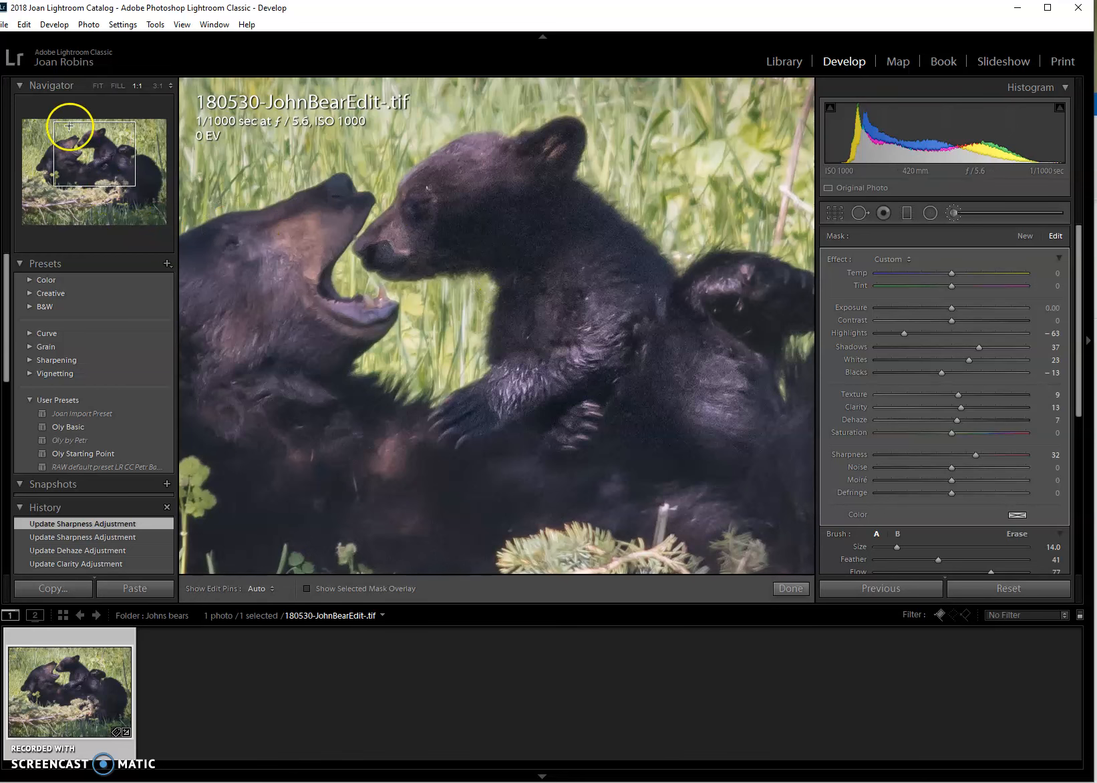
pyautogui.click(97, 86)
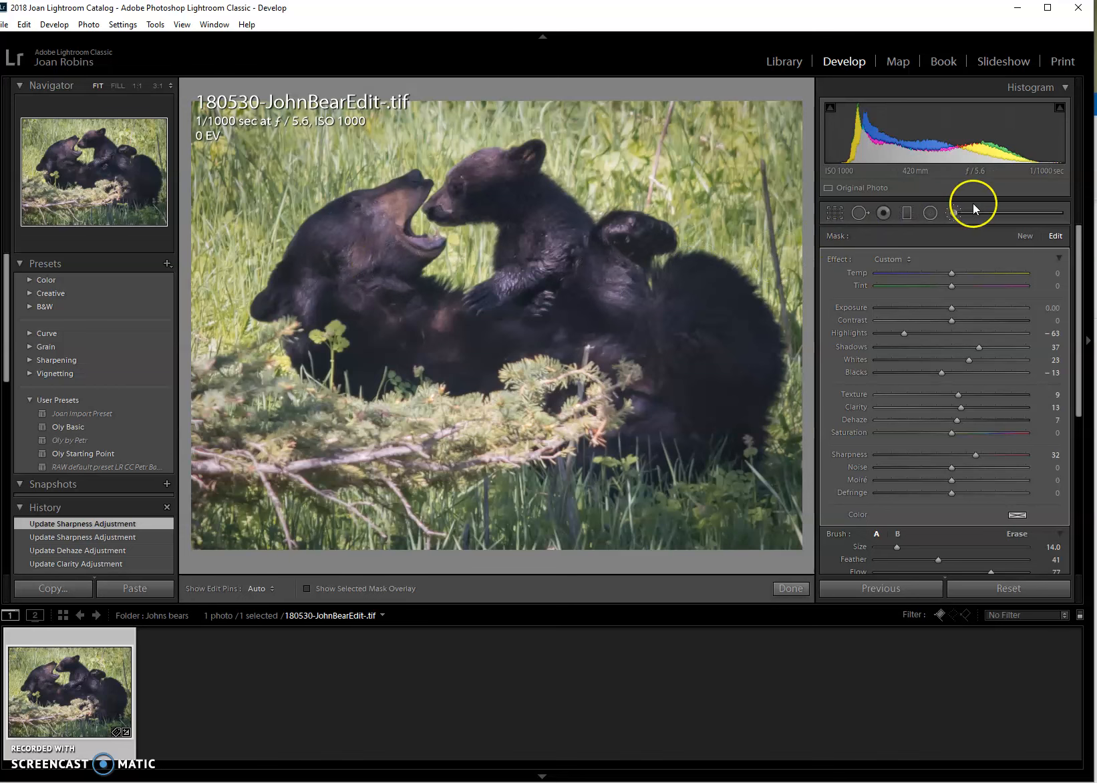
# Finish the cub mask and start a new Adjustment Brush mask on the adult bear's head with the mask overlay shown
pyautogui.click(791, 588)
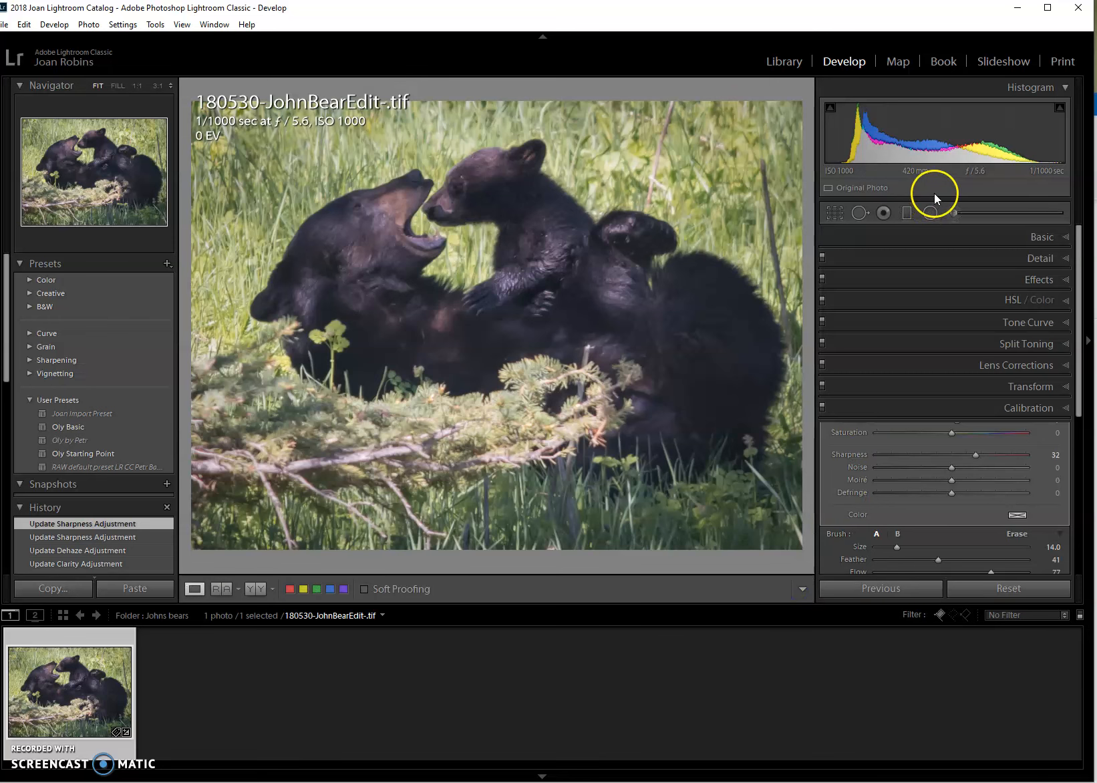
pyautogui.click(952, 212)
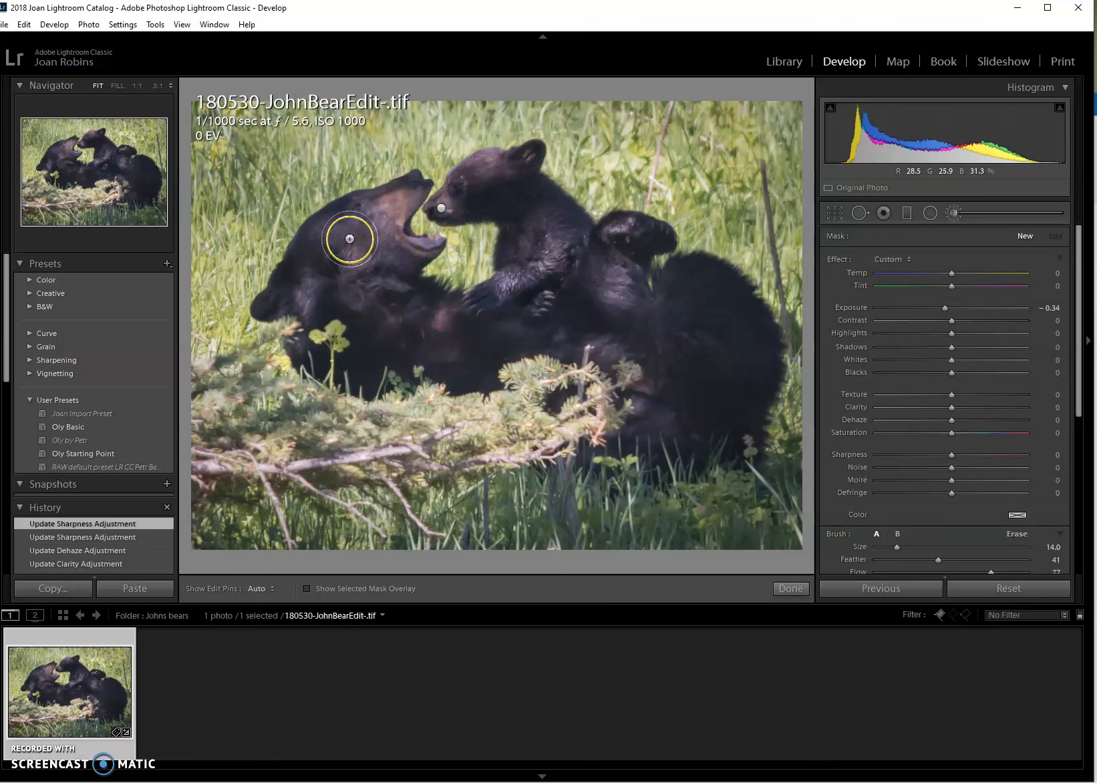
pyautogui.moveTo(350, 238); pyautogui.dragTo(370, 234)
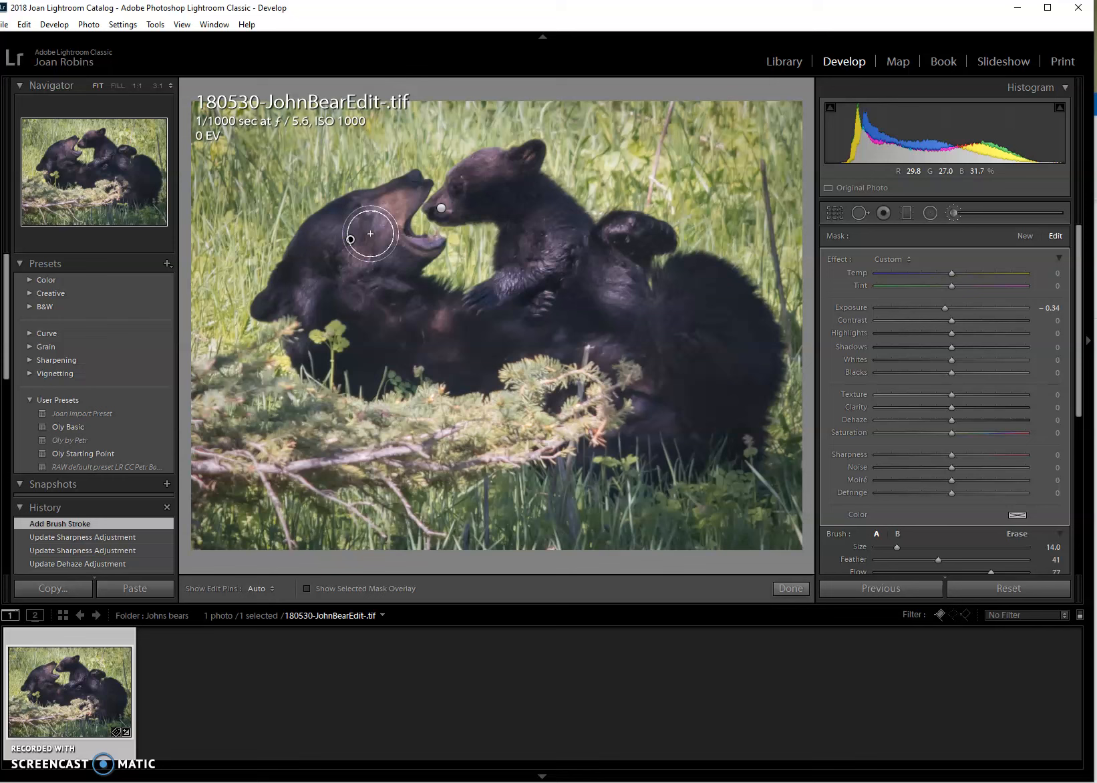
pyautogui.click(307, 588)
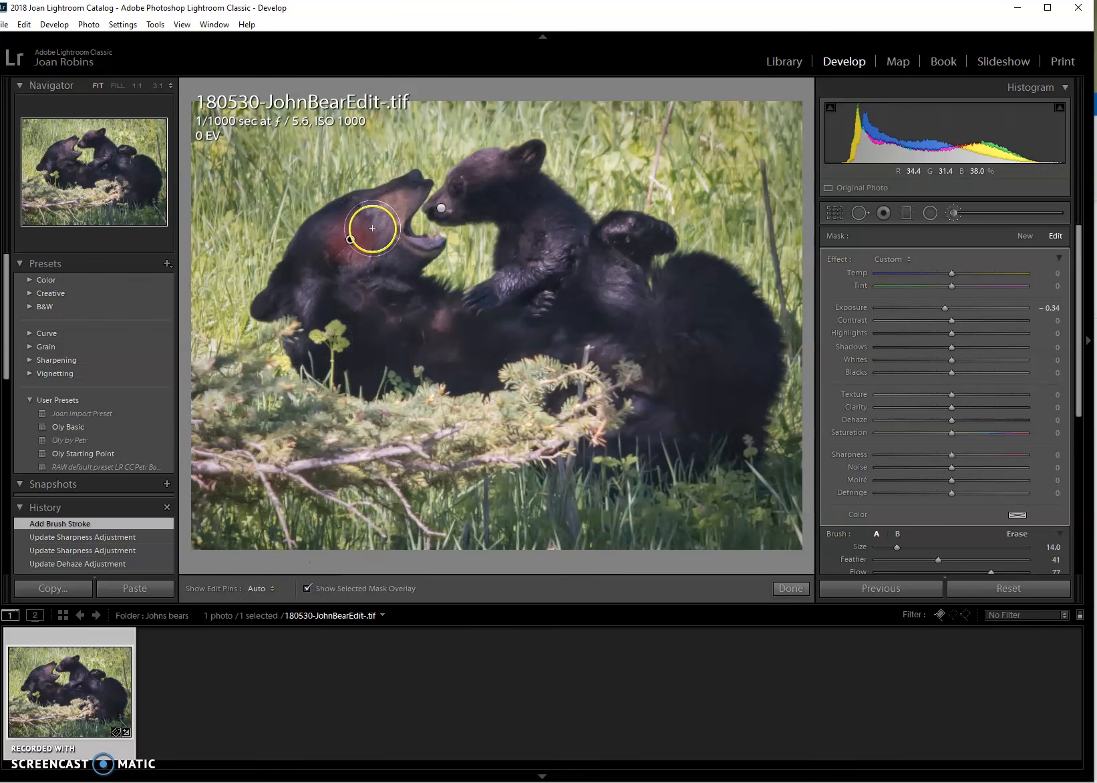
pyautogui.moveTo(369, 232)
pyautogui.mouseDown()
pyautogui.moveTo(333, 254)
pyautogui.moveTo(345, 230)
pyautogui.moveTo(319, 264)
pyautogui.mouseUp()
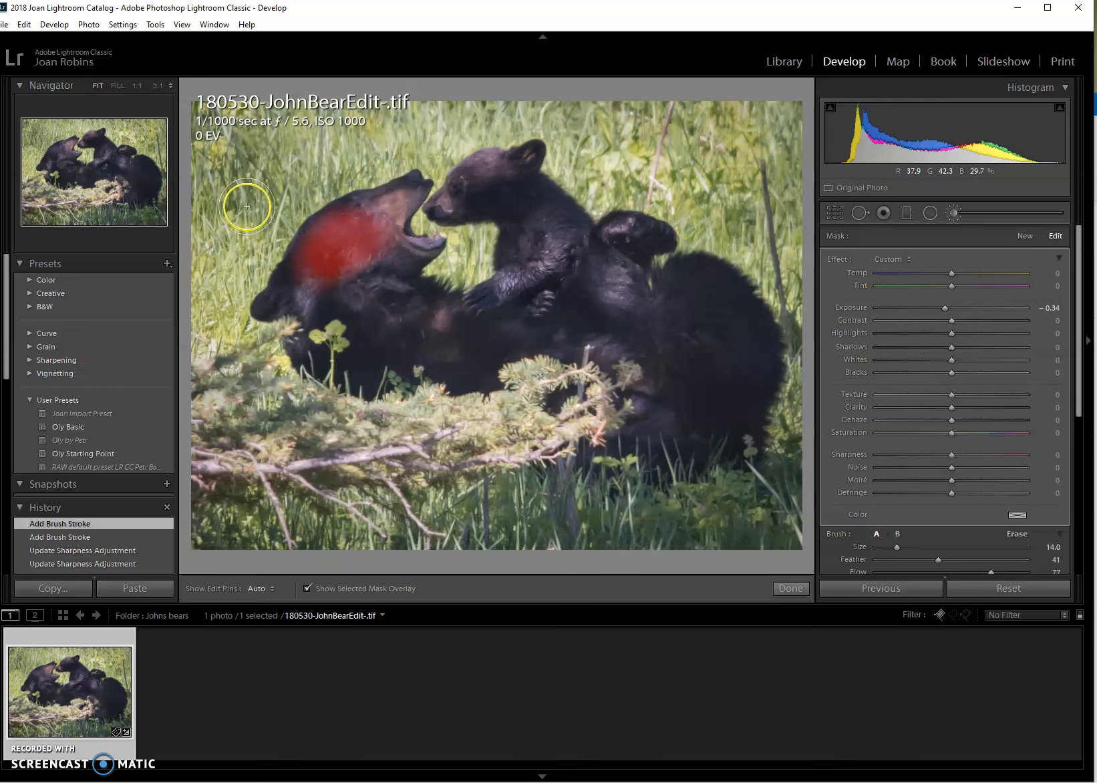
# At 1:1 zoom, extend the mask over the adult bear's forehead, muzzle, cheek and ear
pyautogui.click(136, 84)
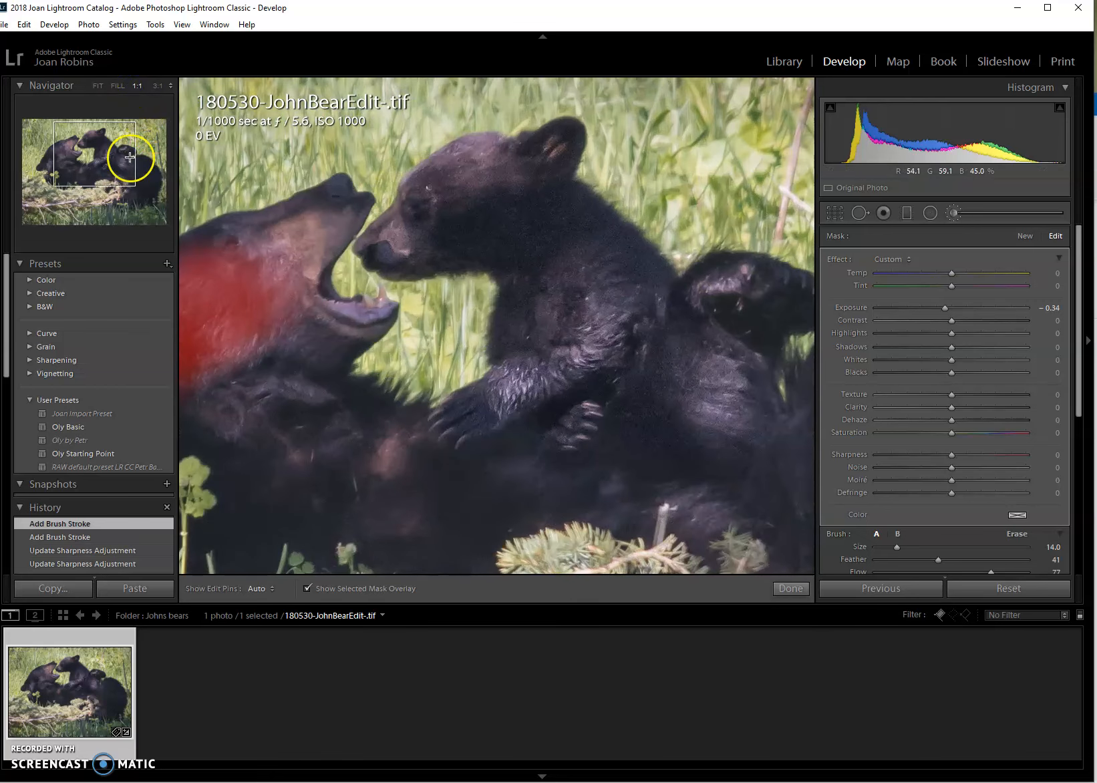
pyautogui.moveTo(312, 360)
pyautogui.mouseDown()
pyautogui.moveTo(420, 334)
pyautogui.moveTo(509, 338)
pyautogui.mouseUp()
pyautogui.press('h')
pyautogui.moveTo(416, 225)
pyautogui.mouseDown()
pyautogui.moveTo(330, 309)
pyautogui.moveTo(257, 409)
pyautogui.moveTo(336, 366)
pyautogui.moveTo(334, 396)
pyautogui.moveTo(395, 341)
pyautogui.moveTo(456, 322)
pyautogui.moveTo(443, 361)
pyautogui.mouseUp()
pyautogui.moveTo(530, 300)
pyautogui.mouseDown()
pyautogui.moveTo(515, 327)
pyautogui.moveTo(468, 266)
pyautogui.moveTo(479, 200)
pyautogui.moveTo(534, 187)
pyautogui.moveTo(486, 267)
pyautogui.moveTo(500, 302)
pyautogui.mouseUp()
# Paint the mask over the adult bear's lower jaw, neck and chest, varying the brush size from 12 to 15
pyautogui.scroll(-2, 546, 299)
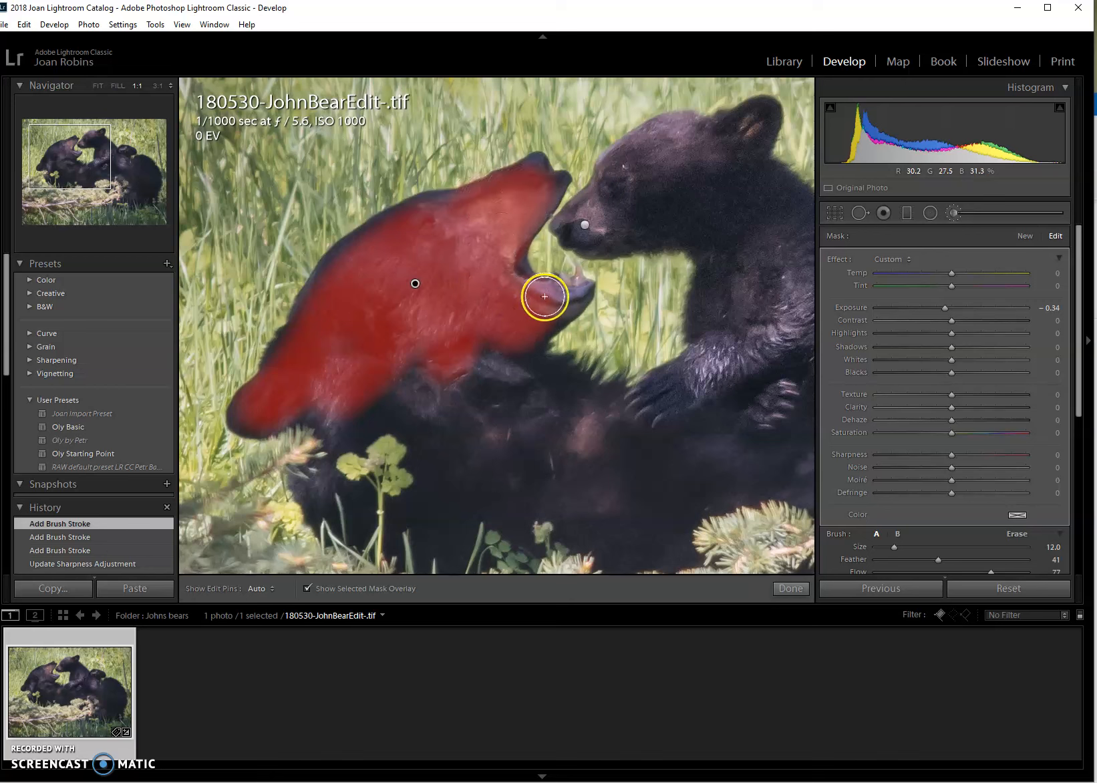
pyautogui.click(574, 298)
pyautogui.moveTo(573, 299)
pyautogui.mouseDown()
pyautogui.moveTo(490, 358)
pyautogui.moveTo(395, 383)
pyautogui.moveTo(366, 404)
pyautogui.moveTo(414, 381)
pyautogui.moveTo(344, 419)
pyautogui.moveTo(308, 402)
pyautogui.moveTo(286, 363)
pyautogui.moveTo(344, 262)
pyautogui.moveTo(407, 218)
pyautogui.moveTo(442, 210)
pyautogui.moveTo(390, 283)
pyautogui.moveTo(496, 412)
pyautogui.moveTo(546, 433)
pyautogui.moveTo(524, 394)
pyautogui.moveTo(563, 406)
pyautogui.moveTo(575, 440)
pyautogui.moveTo(463, 442)
pyautogui.moveTo(422, 426)
pyautogui.moveTo(409, 451)
pyautogui.moveTo(333, 487)
pyautogui.moveTo(408, 483)
pyautogui.moveTo(407, 506)
pyautogui.moveTo(579, 529)
pyautogui.moveTo(589, 506)
pyautogui.moveTo(569, 472)
pyautogui.moveTo(625, 459)
pyautogui.moveTo(631, 413)
pyautogui.moveTo(610, 436)
pyautogui.moveTo(556, 385)
pyautogui.moveTo(529, 383)
pyautogui.moveTo(511, 365)
pyautogui.moveTo(493, 412)
pyautogui.moveTo(494, 480)
pyautogui.moveTo(438, 412)
pyautogui.moveTo(385, 446)
pyautogui.moveTo(375, 372)
pyautogui.mouseUp()
pyautogui.scroll(2, 480, 404)
pyautogui.scroll(2, 452, 399)
pyautogui.scroll(-3, 503, 211)
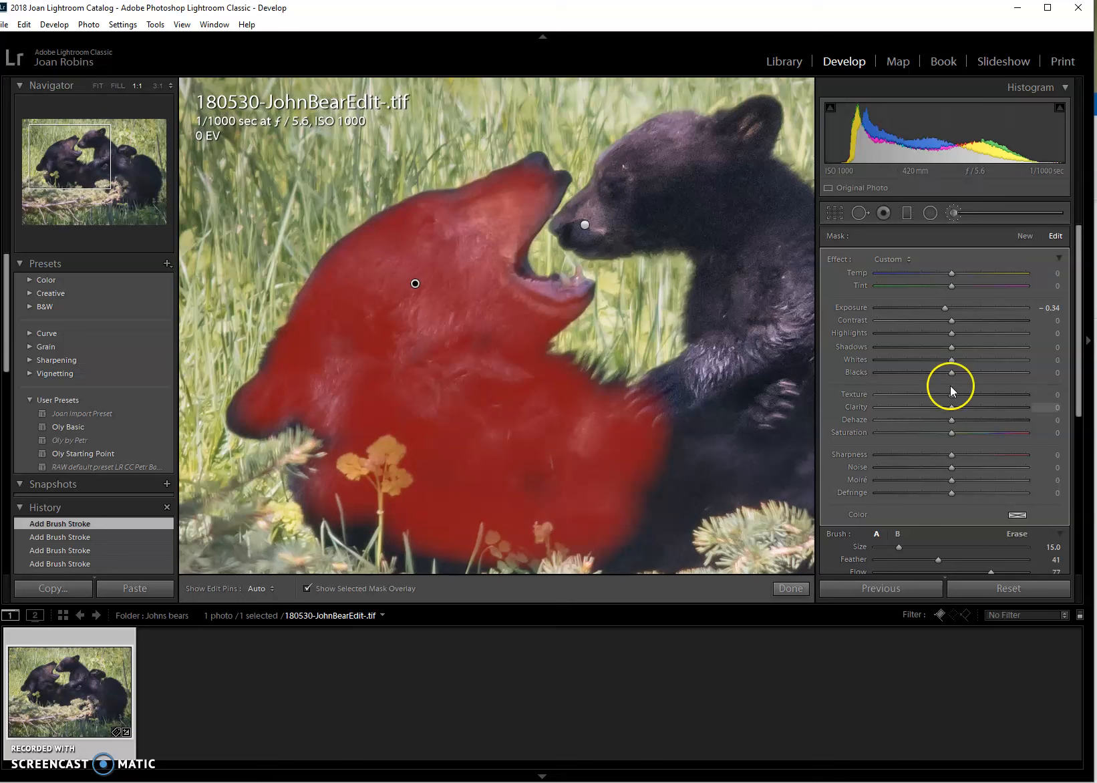
# Reset the adult bear mask's exposure to 0, hide the mask overlay and set the contrast to 19
pyautogui.doubleClick(945, 308)
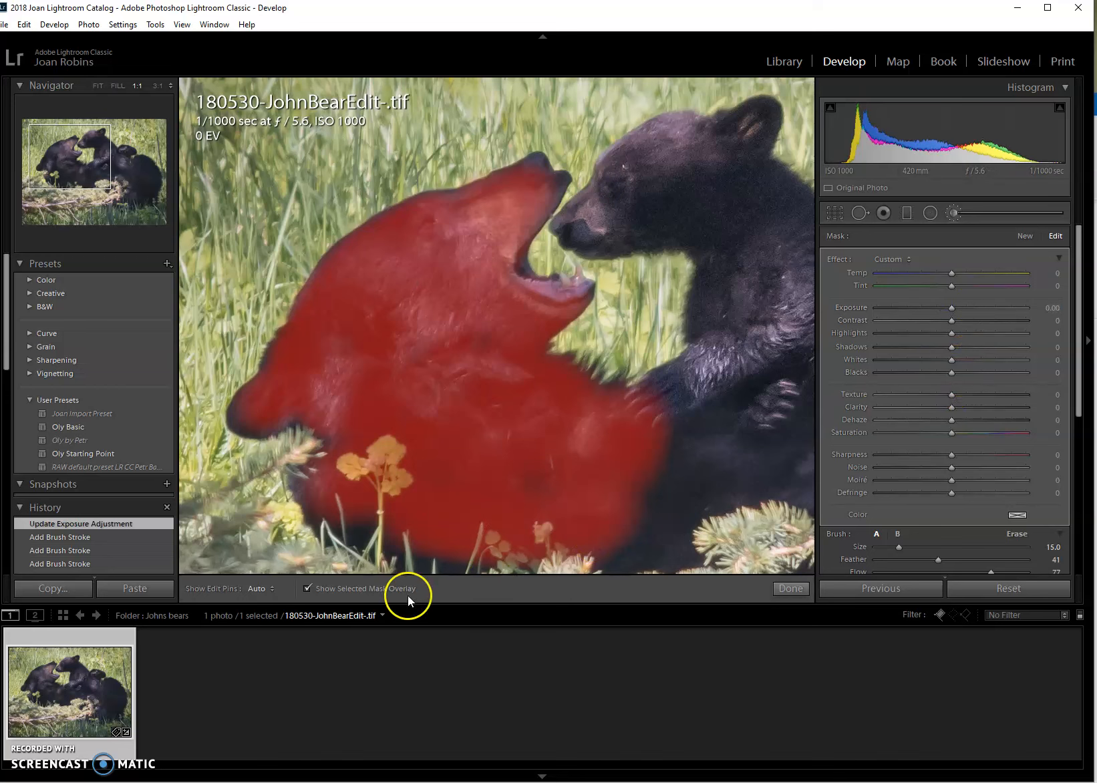
pyautogui.click(305, 588)
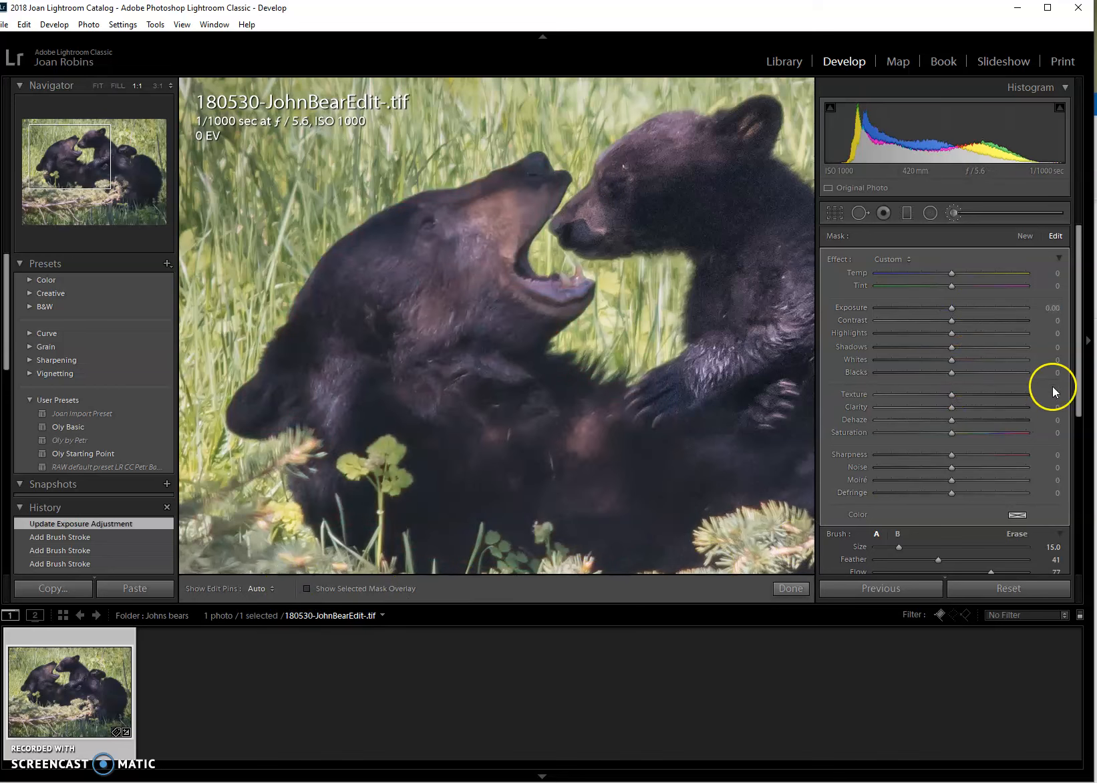
pyautogui.moveTo(950, 321); pyautogui.dragTo(966, 321)
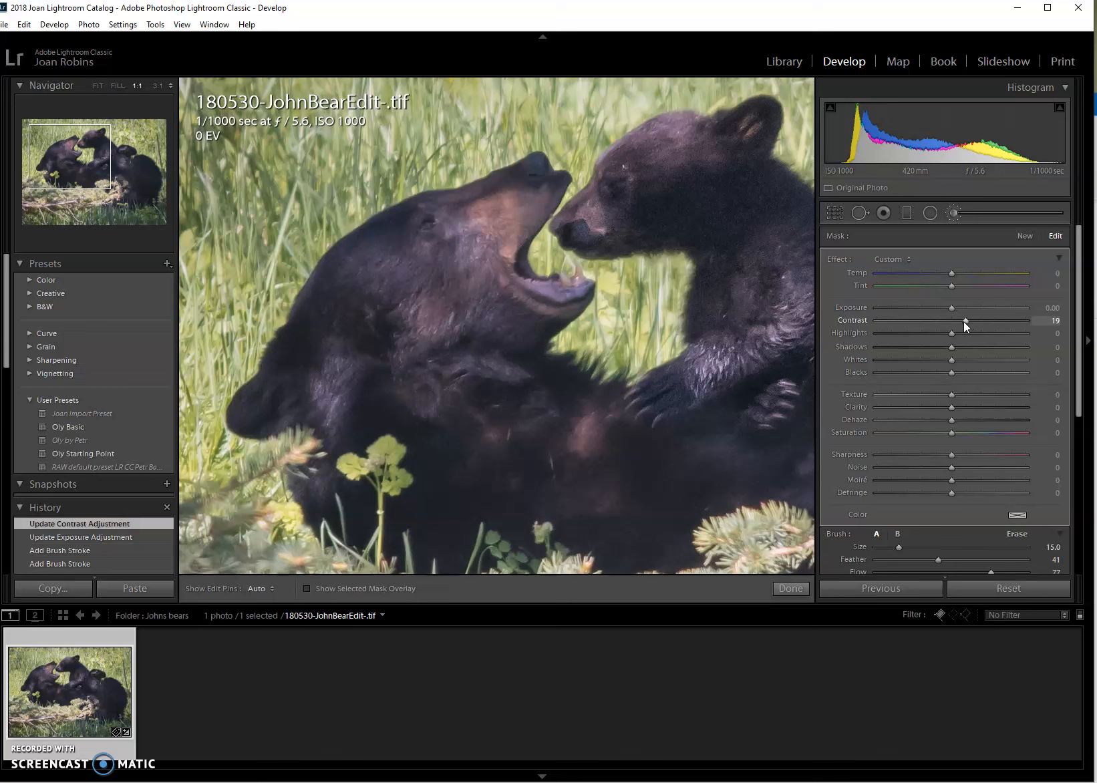
# Set the adult bear mask's highlights to -49, shadows to 39 and whites to 15
pyautogui.click(951, 335)
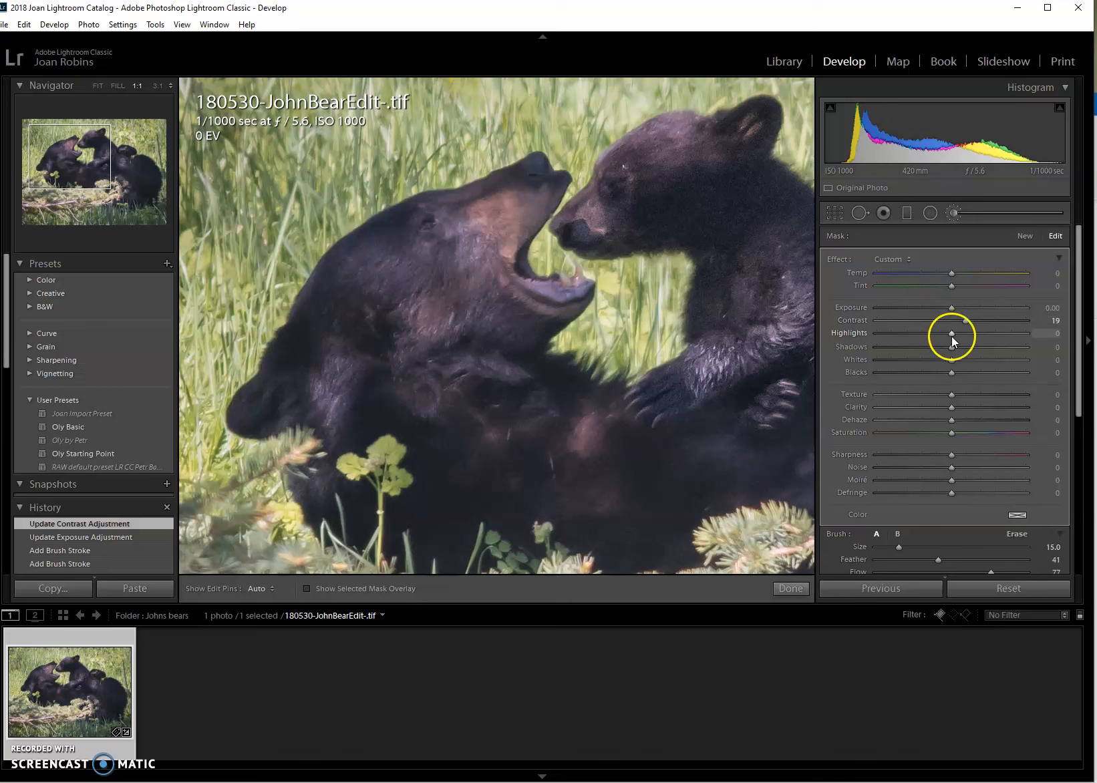
pyautogui.moveTo(912, 335); pyautogui.dragTo(981, 347)
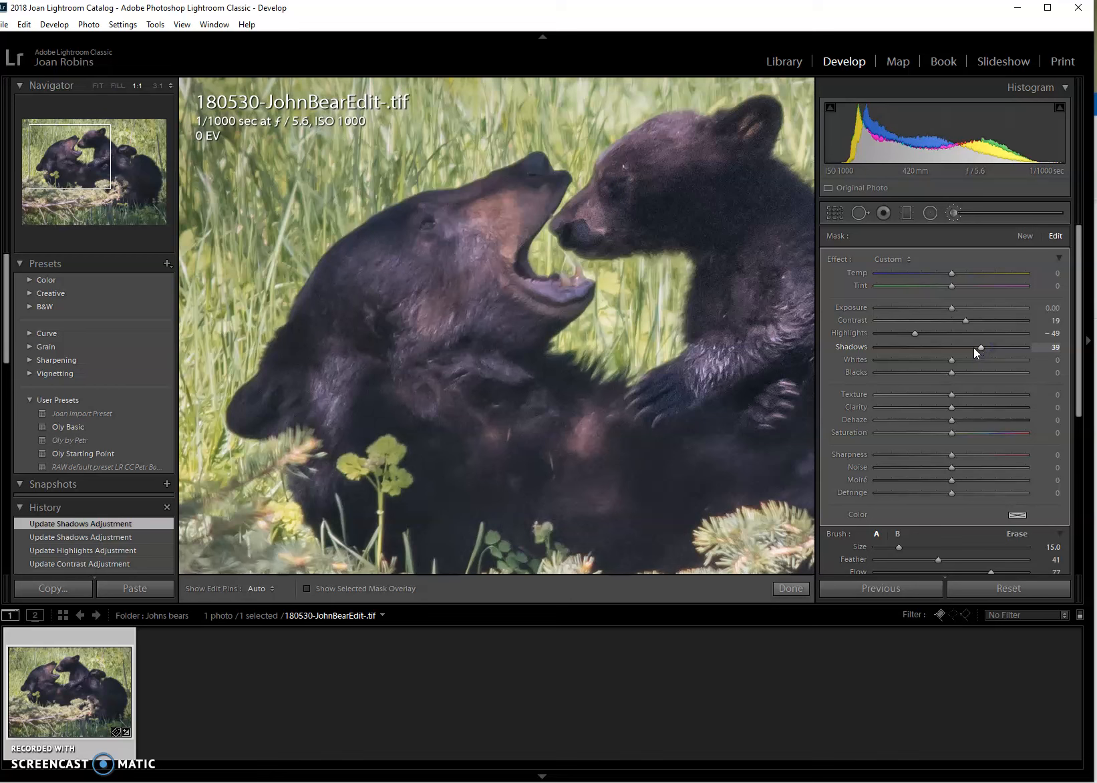
pyautogui.click(953, 357)
pyautogui.moveTo(962, 359); pyautogui.dragTo(963, 359)
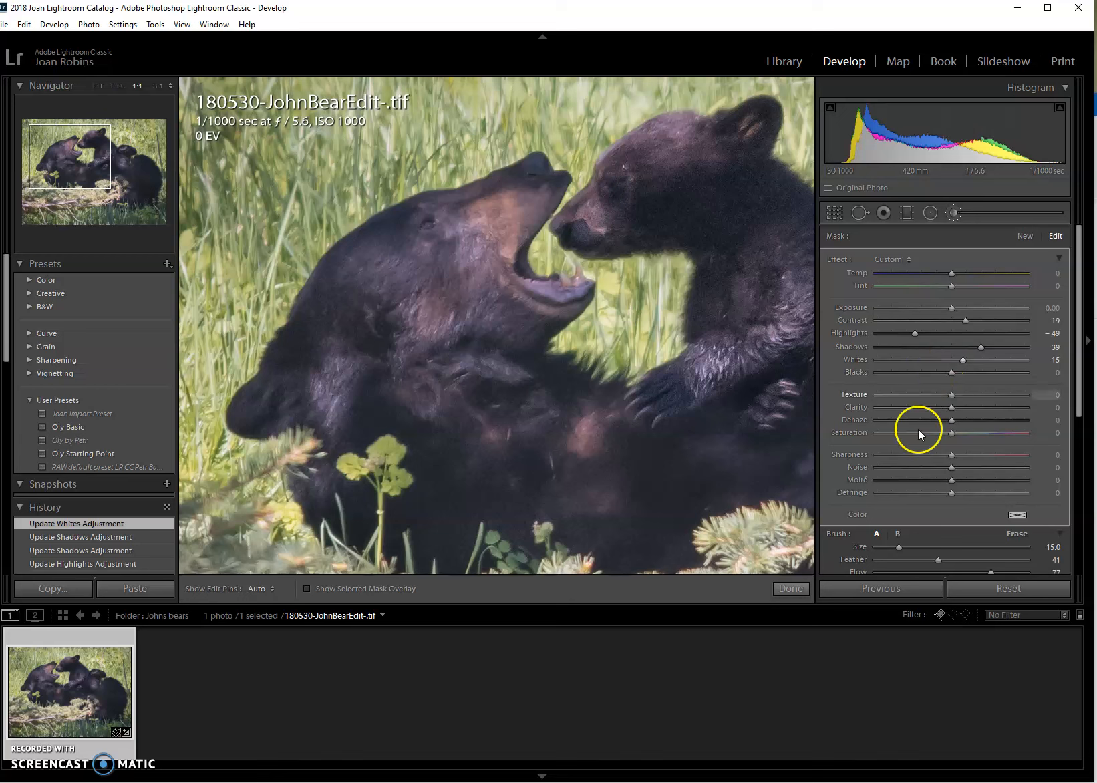
# Set the adult bear mask's texture to 13, clarity to 9, dehaze to 8 and sharpness to 23
pyautogui.click(962, 393)
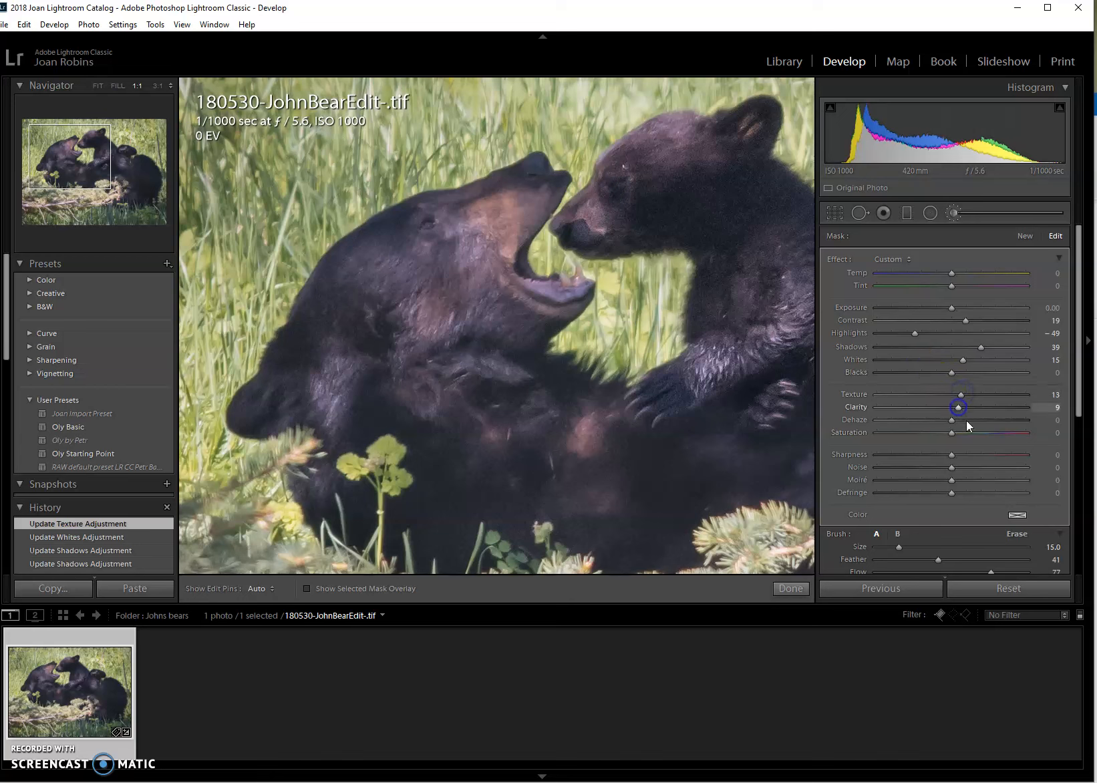
pyautogui.click(958, 419)
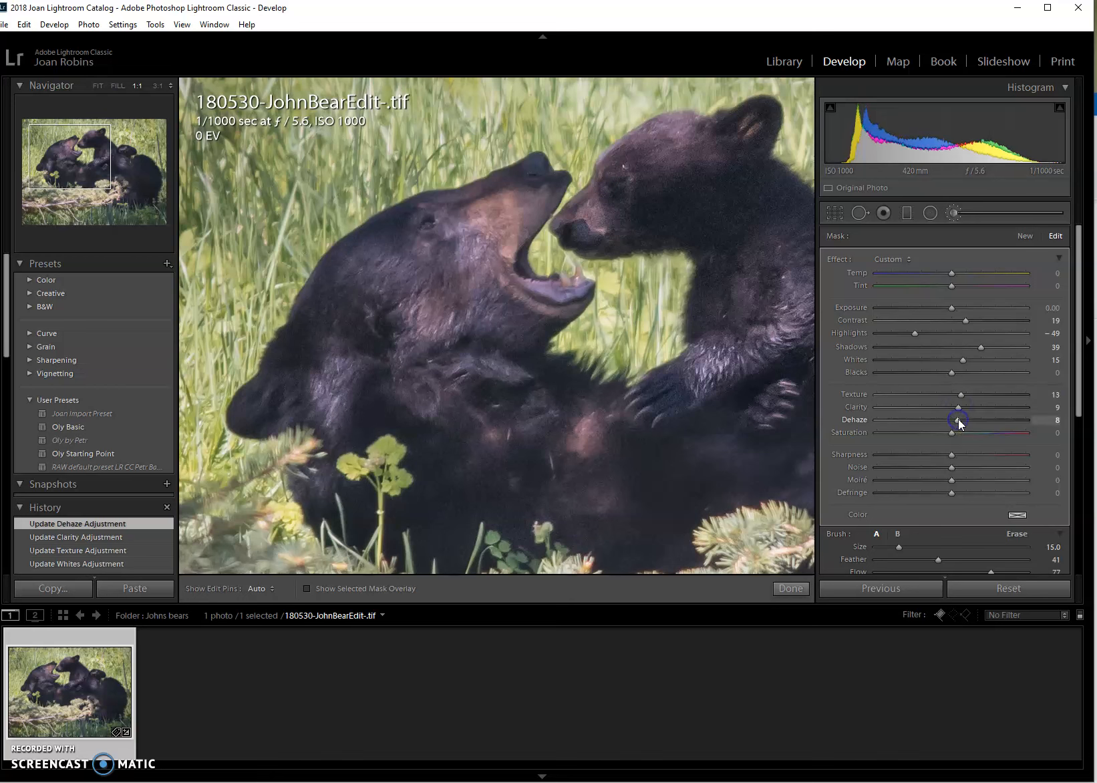
pyautogui.click(968, 454)
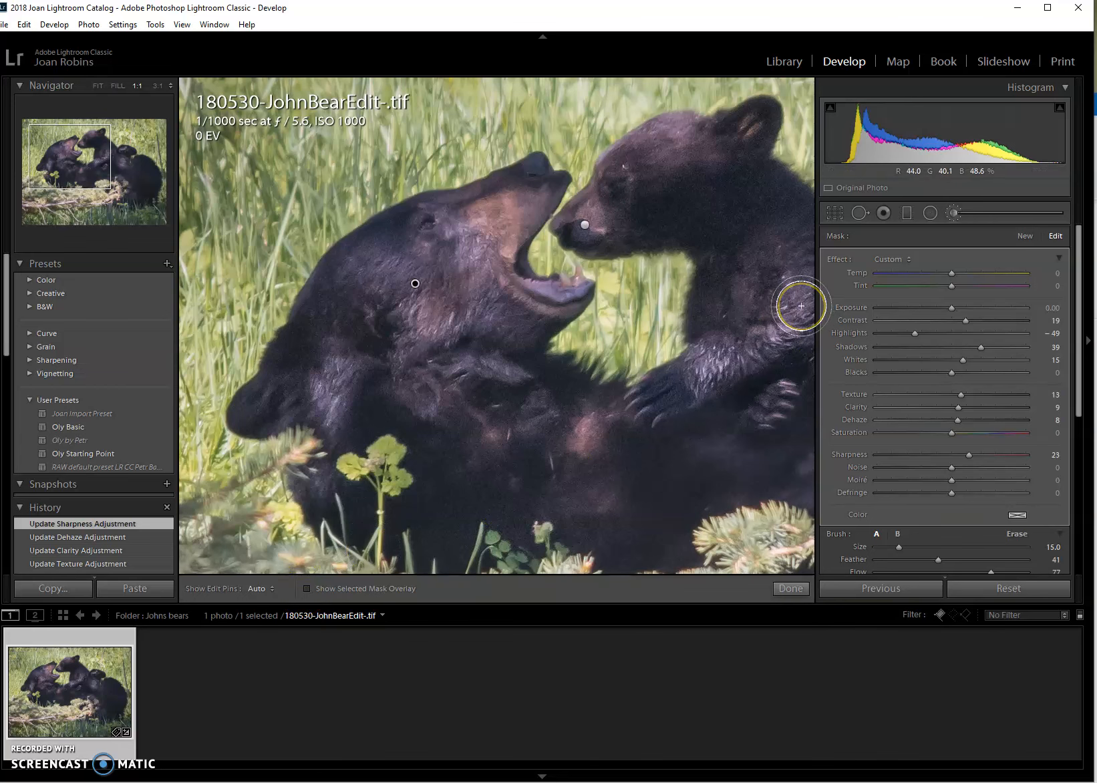
# Compare the adult bear's corrections with the before version and inspect the whole photo fitted to the view
pyautogui.press('\\')
pyautogui.press('\\')
pyautogui.press('\\')
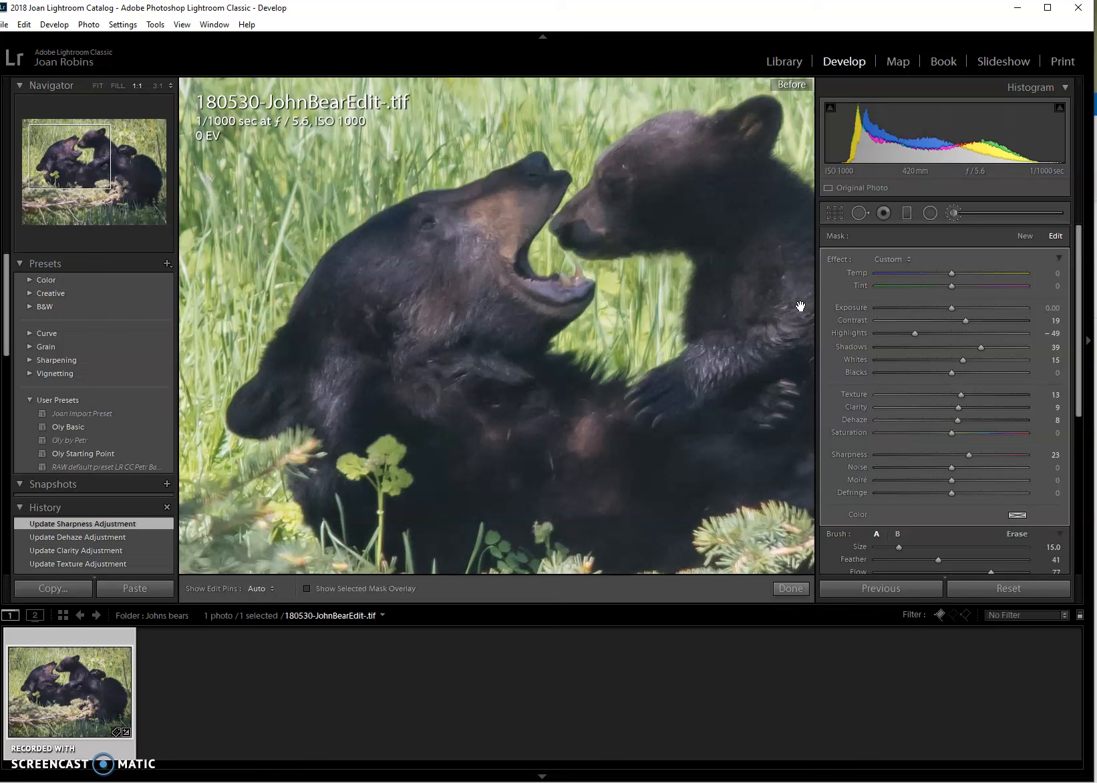
pyautogui.press('\\')
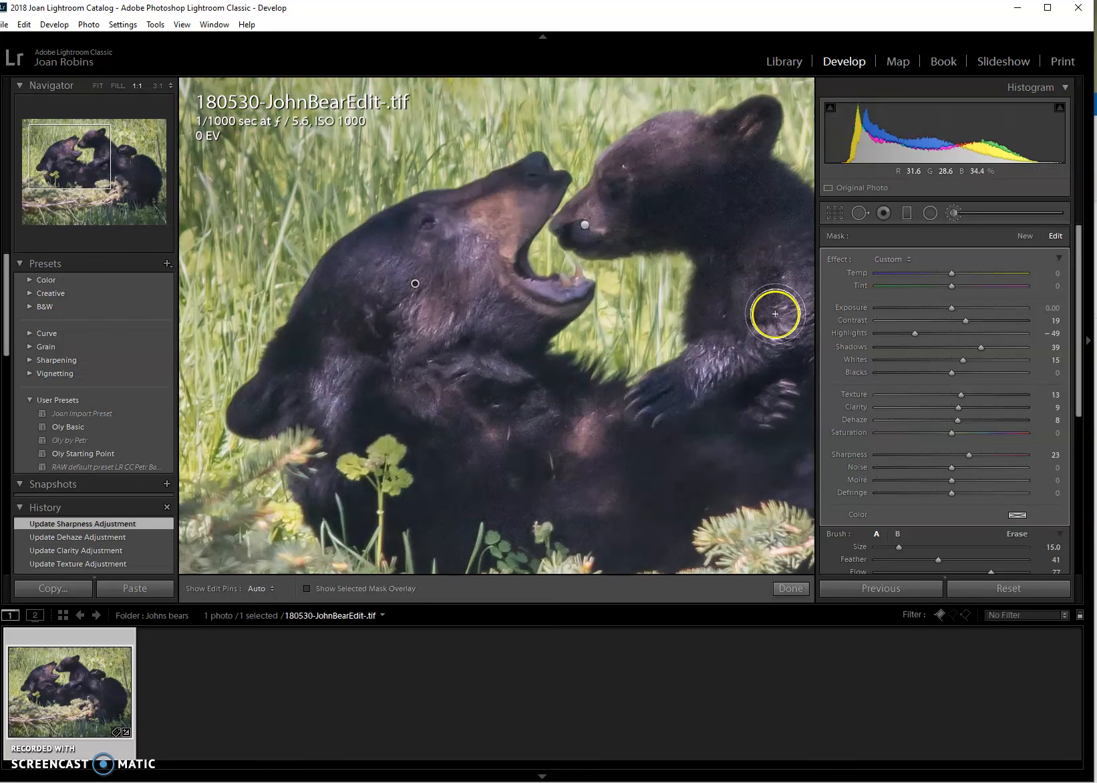
pyautogui.click(97, 86)
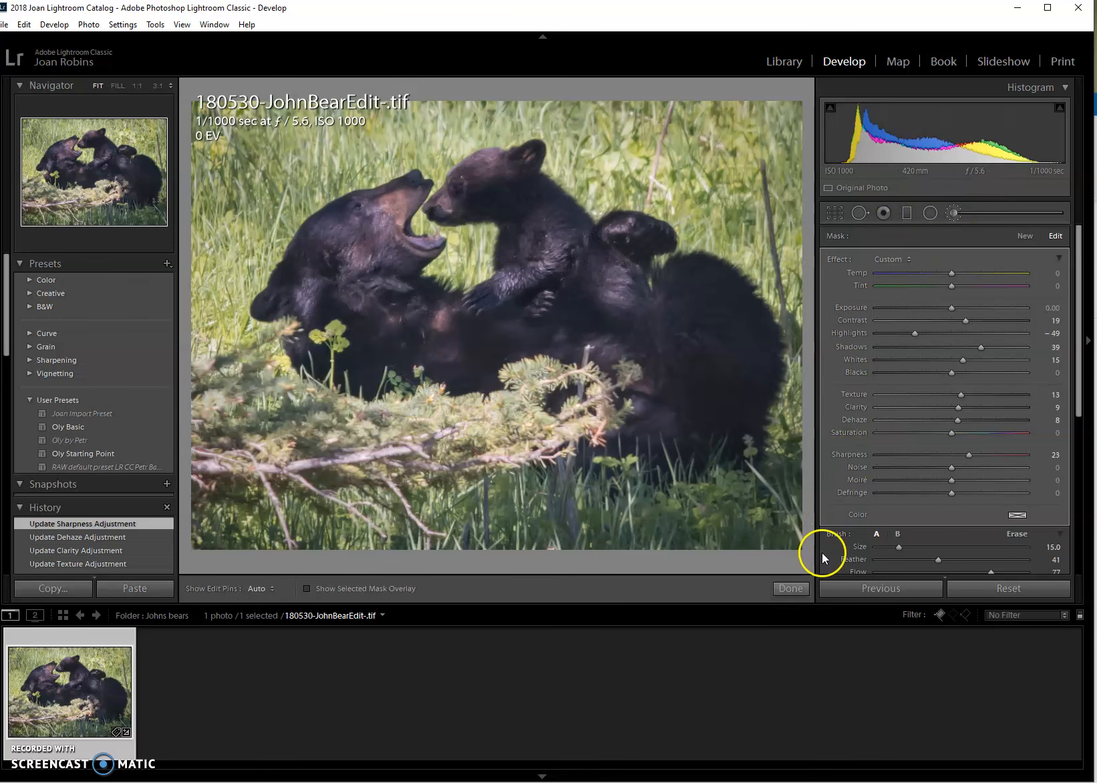
# Paint a new brush mask of size 17 with exposure -0.68 over the evergreen branch in the foreground, and lower the mask's exposure to -1.00
pyautogui.click(800, 590)
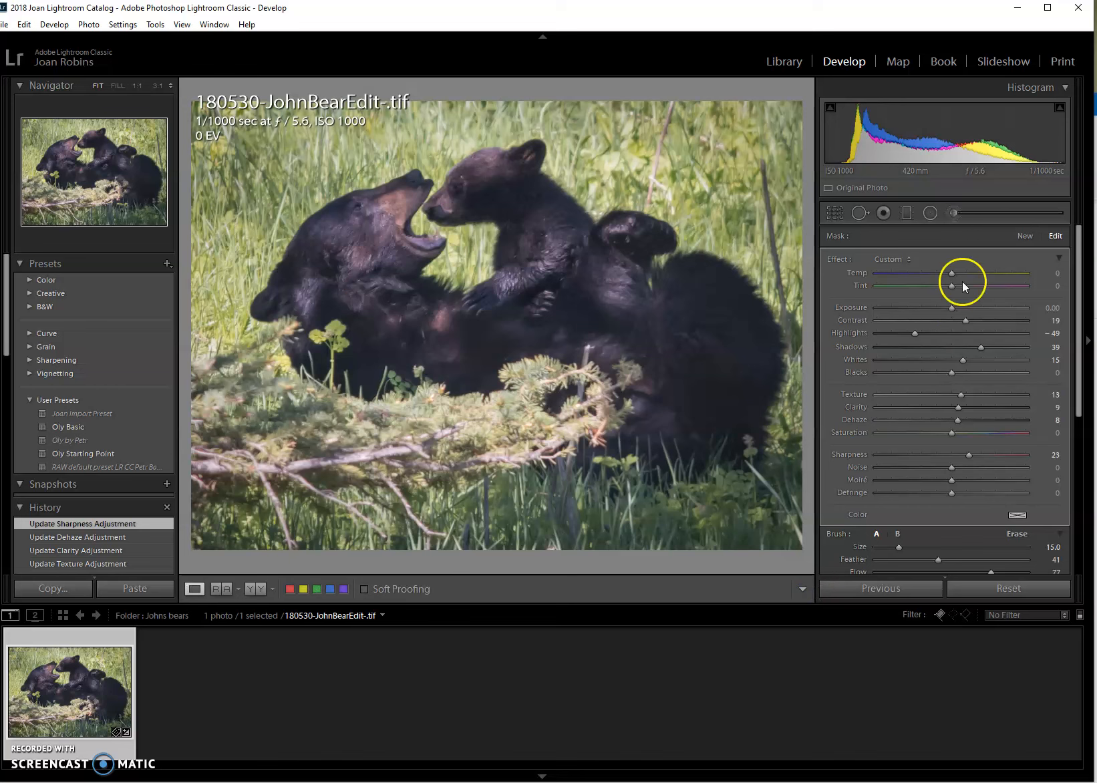
pyautogui.click(955, 211)
pyautogui.scroll(2, 553, 409)
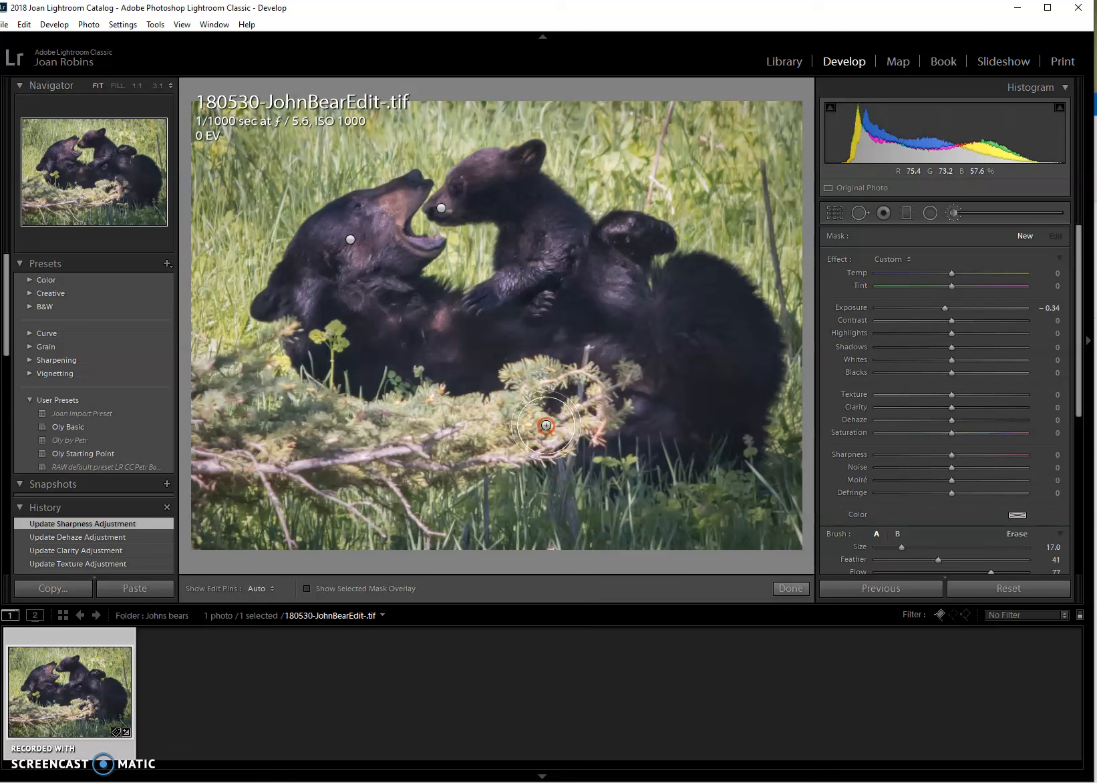
pyautogui.click(938, 308)
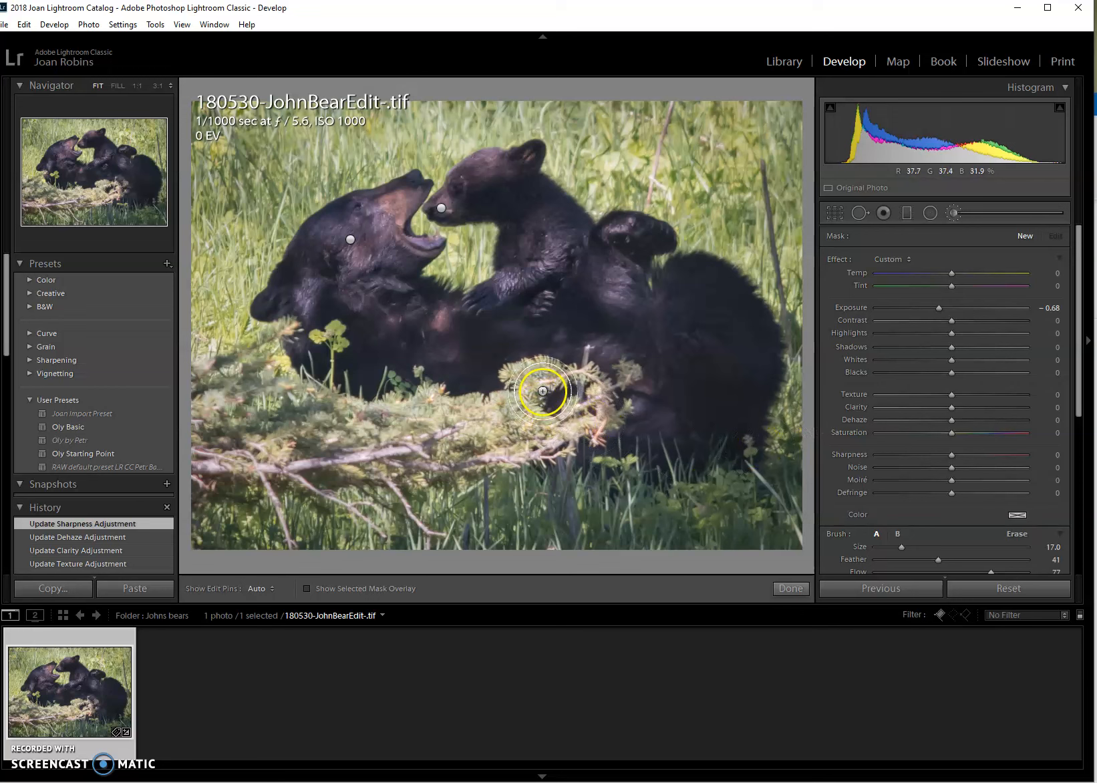
pyautogui.moveTo(533, 390)
pyautogui.mouseDown()
pyautogui.moveTo(495, 447)
pyautogui.moveTo(479, 424)
pyautogui.moveTo(420, 436)
pyautogui.moveTo(252, 416)
pyautogui.moveTo(256, 356)
pyautogui.moveTo(217, 371)
pyautogui.moveTo(237, 447)
pyautogui.moveTo(338, 453)
pyautogui.moveTo(334, 445)
pyautogui.moveTo(466, 436)
pyautogui.moveTo(582, 393)
pyautogui.moveTo(569, 382)
pyautogui.mouseUp()
pyautogui.moveTo(546, 427)
pyautogui.mouseDown()
pyautogui.moveTo(490, 449)
pyautogui.moveTo(493, 434)
pyautogui.moveTo(611, 395)
pyautogui.mouseUp()
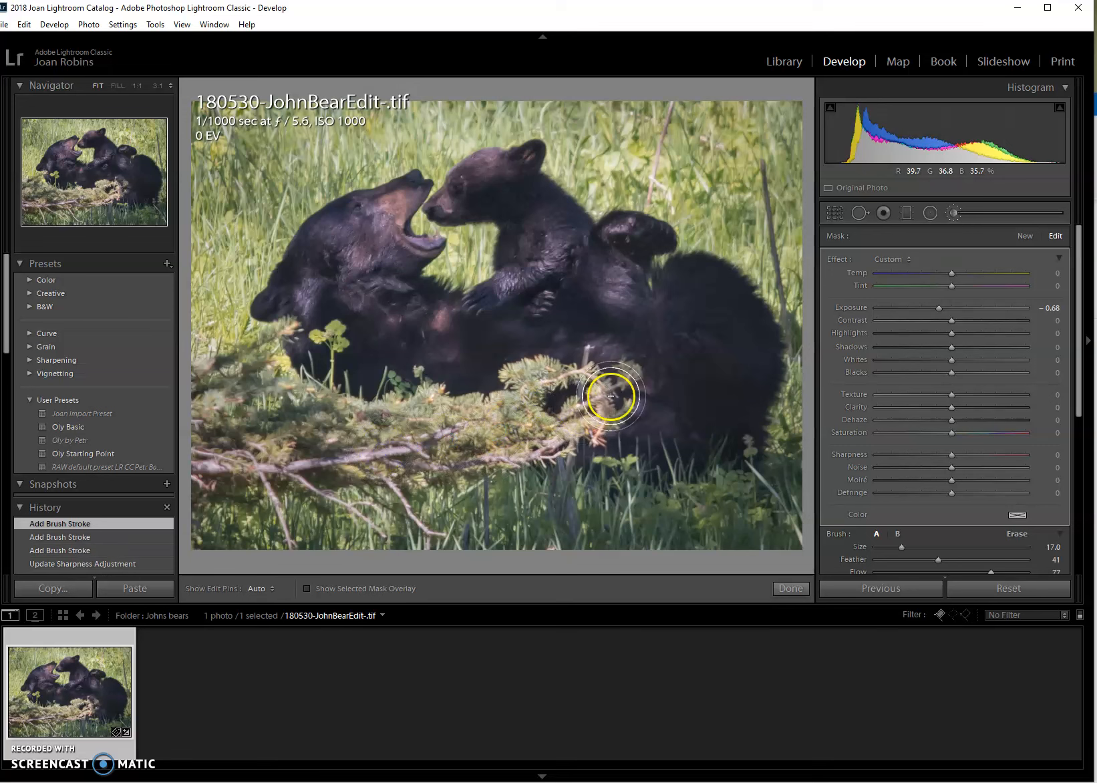
pyautogui.moveTo(937, 308); pyautogui.dragTo(933, 310)
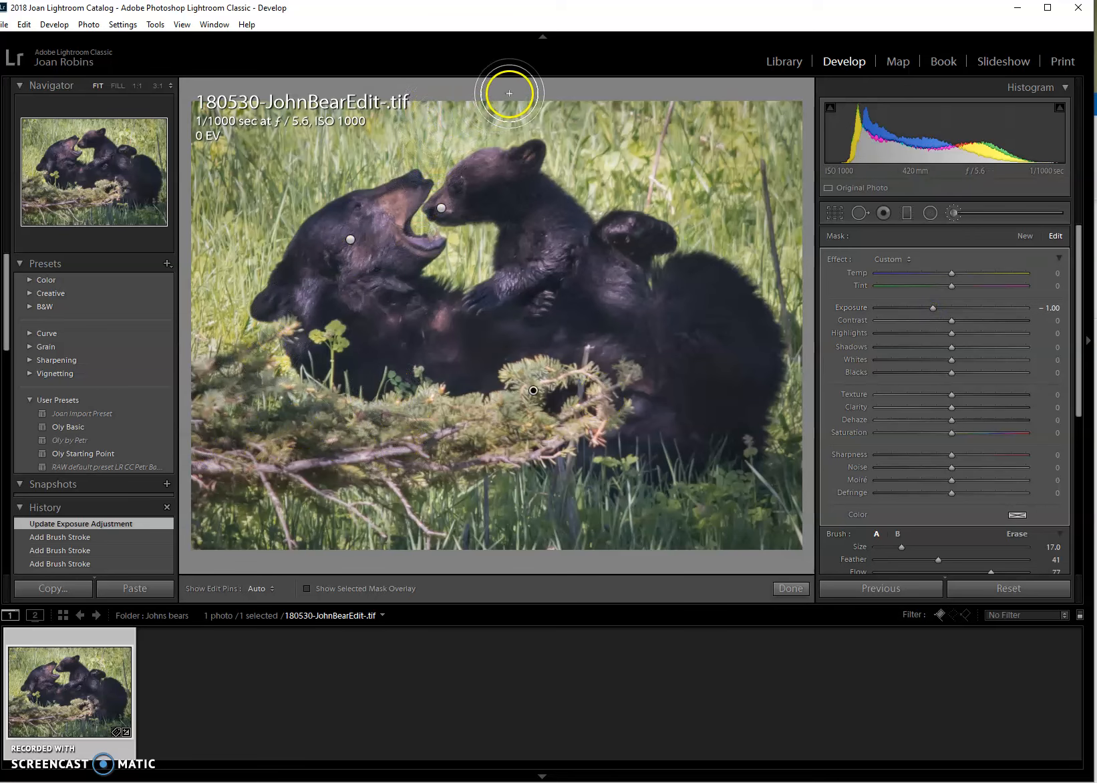
# Extend the branch mask onto the grass along the photo's upper edge and set its exposure to -0.64
pyautogui.press('h')
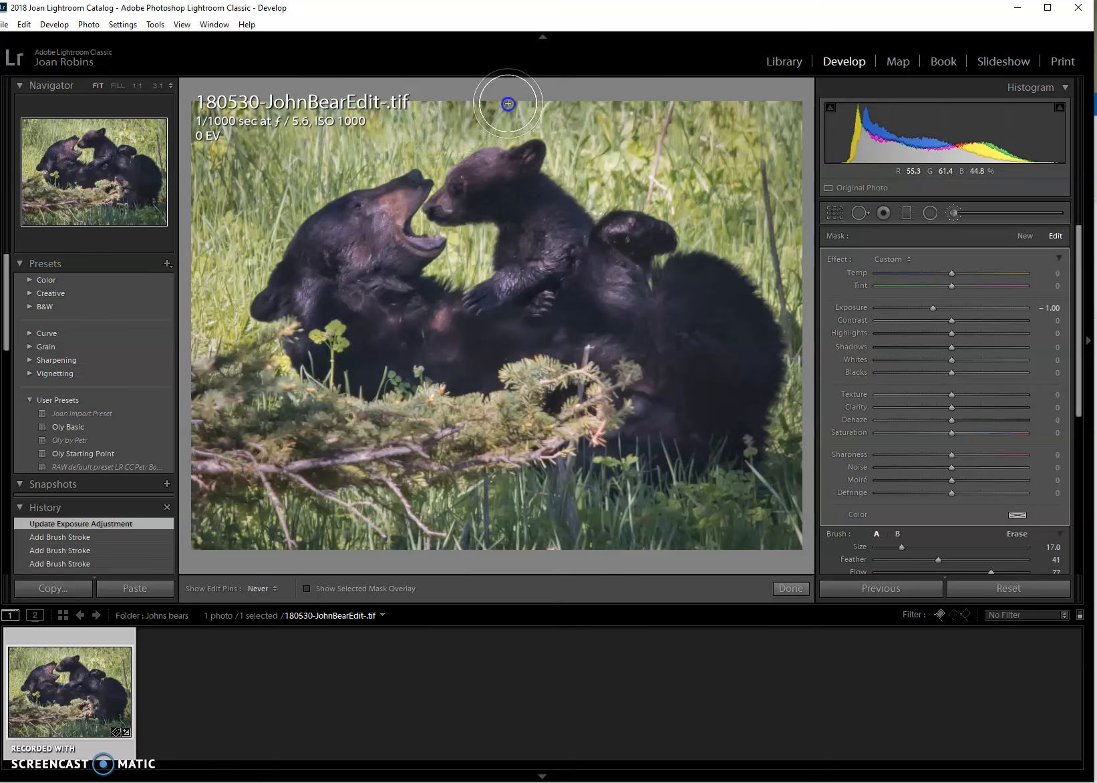
pyautogui.click(775, 126)
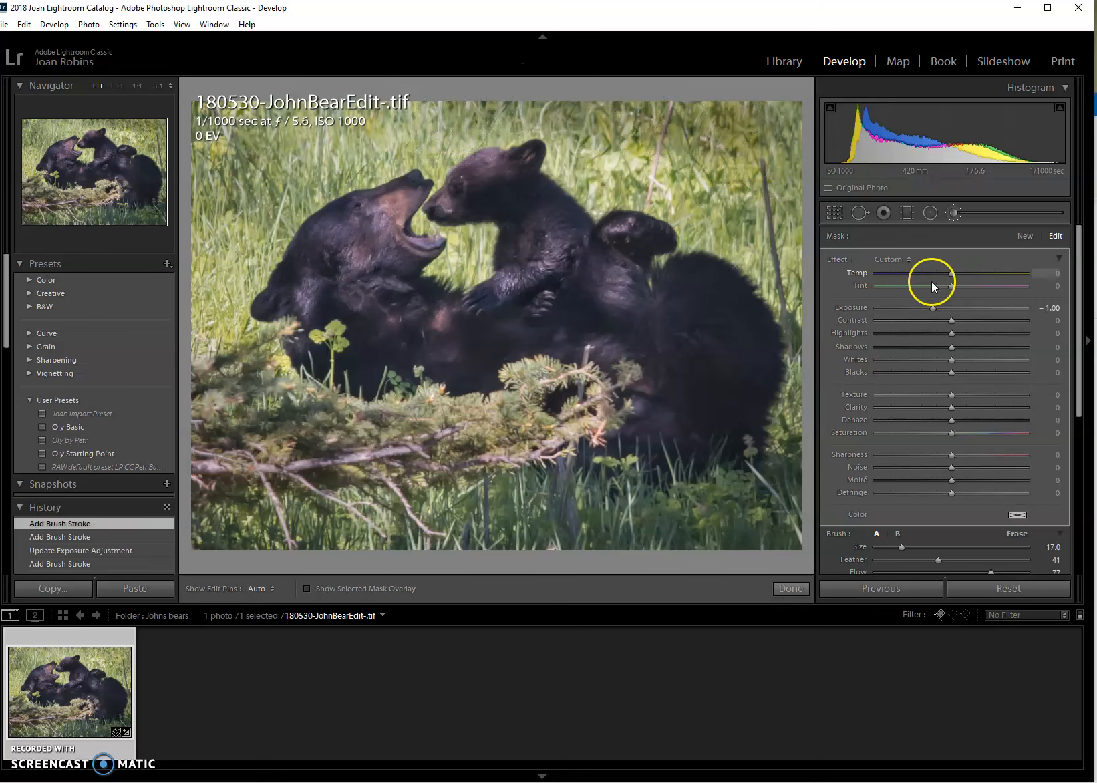
pyautogui.click(939, 308)
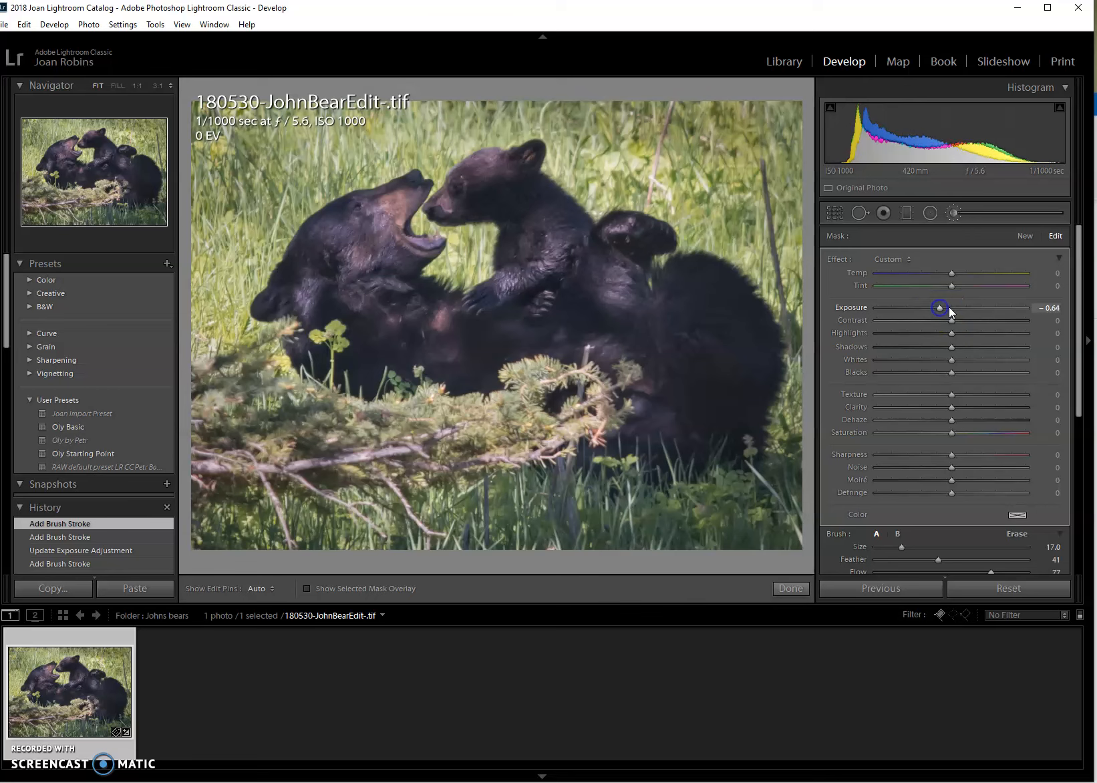
# Paint the darkening mask over the grass across the photo's upper background and down the left side to the branch
pyautogui.moveTo(634, 136)
pyautogui.mouseDown()
pyautogui.moveTo(622, 129)
pyautogui.moveTo(741, 179)
pyautogui.mouseUp()
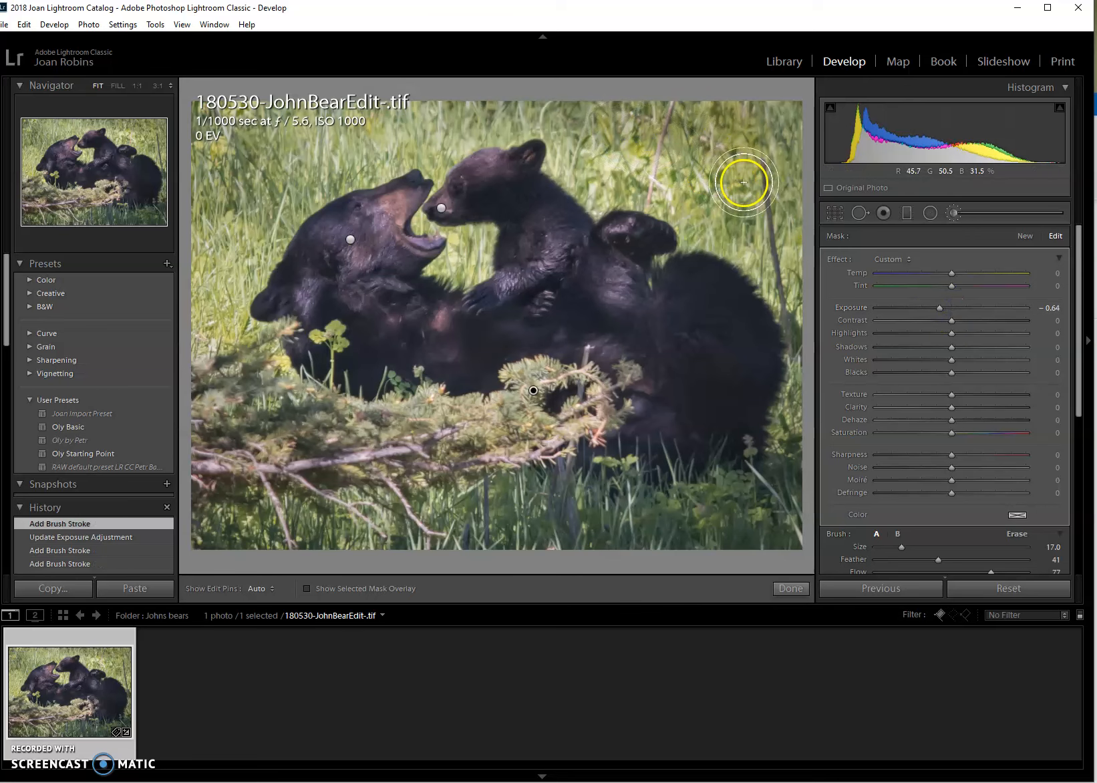
pyautogui.moveTo(617, 164)
pyautogui.mouseDown()
pyautogui.moveTo(575, 131)
pyautogui.moveTo(491, 102)
pyautogui.moveTo(464, 117)
pyautogui.moveTo(314, 141)
pyautogui.mouseUp()
pyautogui.moveTo(390, 131)
pyautogui.mouseDown()
pyautogui.moveTo(250, 182)
pyautogui.moveTo(233, 133)
pyautogui.mouseUp()
pyautogui.moveTo(283, 94)
pyautogui.mouseDown()
pyautogui.moveTo(248, 136)
pyautogui.moveTo(235, 213)
pyautogui.moveTo(204, 283)
pyautogui.mouseUp()
pyautogui.moveTo(255, 222)
pyautogui.mouseDown()
pyautogui.moveTo(210, 325)
pyautogui.moveTo(250, 376)
pyautogui.mouseUp()
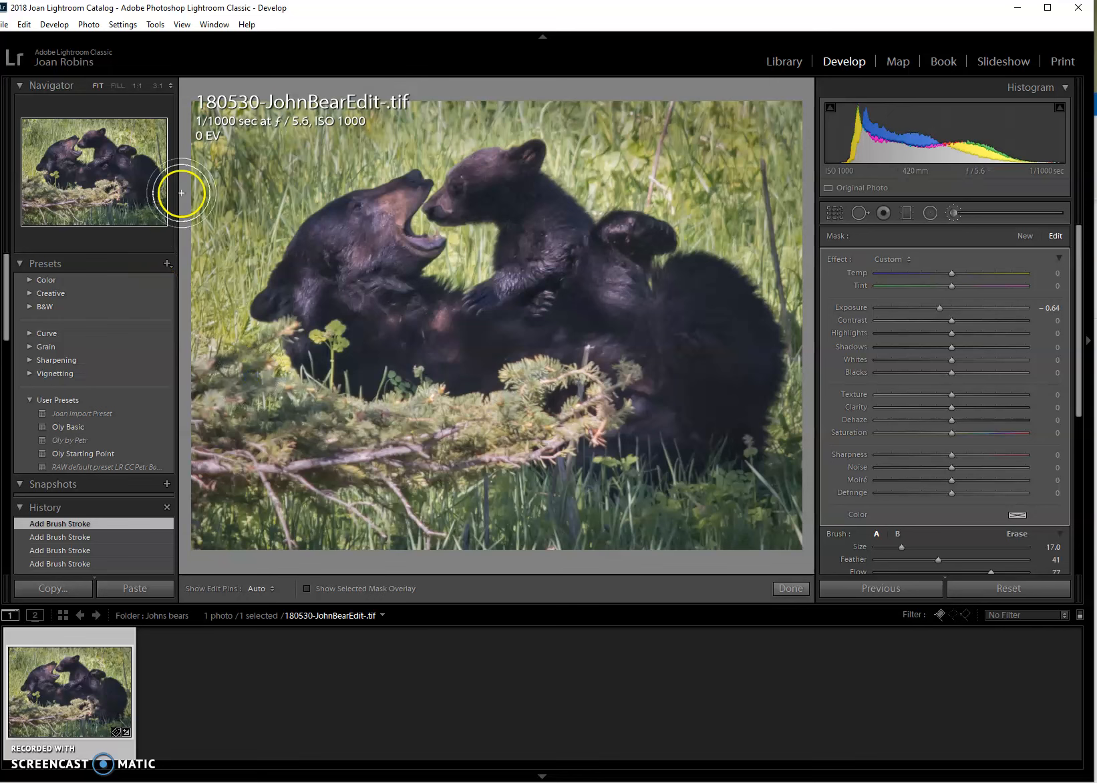
pyautogui.moveTo(214, 151); pyautogui.dragTo(232, 160)
pyautogui.moveTo(248, 300)
pyautogui.mouseDown()
pyautogui.moveTo(239, 311)
pyautogui.moveTo(265, 296)
pyautogui.moveTo(332, 407)
pyautogui.mouseUp()
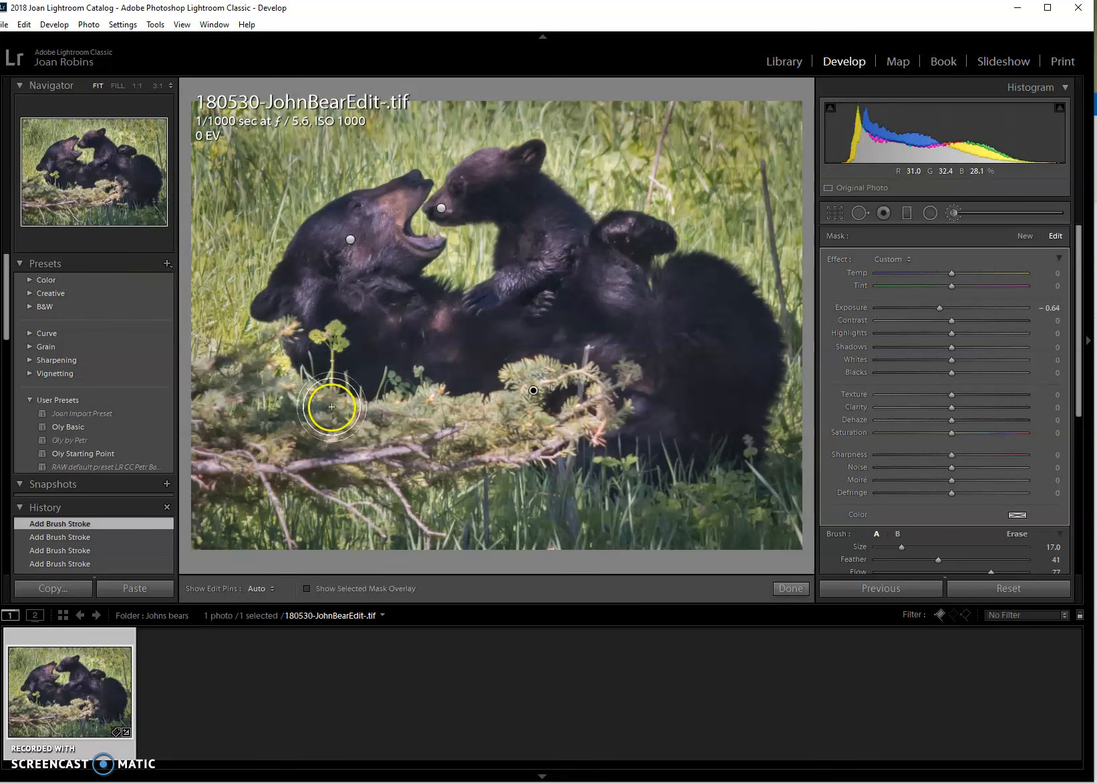
# Show the mask overlay, erase the surroundings mask from the back of the adult bear's head and ear, and finish the brush edit
pyautogui.click(307, 588)
pyautogui.moveTo(319, 157)
pyautogui.mouseDown()
pyautogui.moveTo(303, 158)
pyautogui.moveTo(266, 360)
pyautogui.mouseUp()
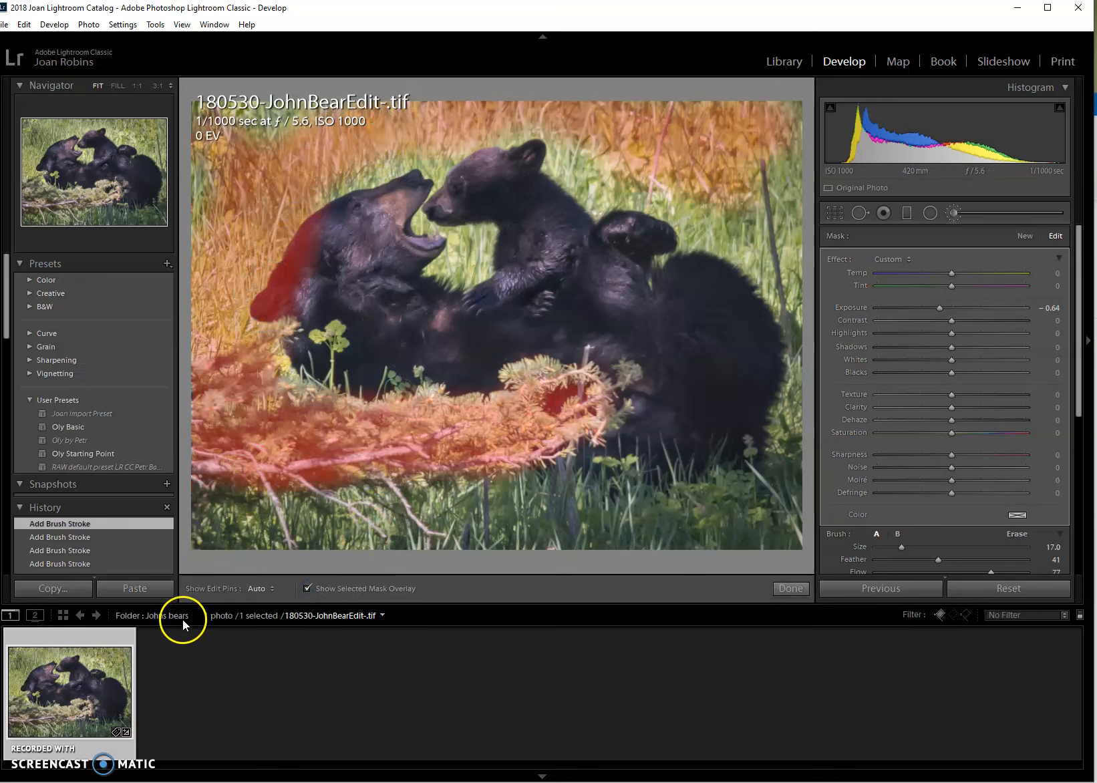
pyautogui.press('alt')
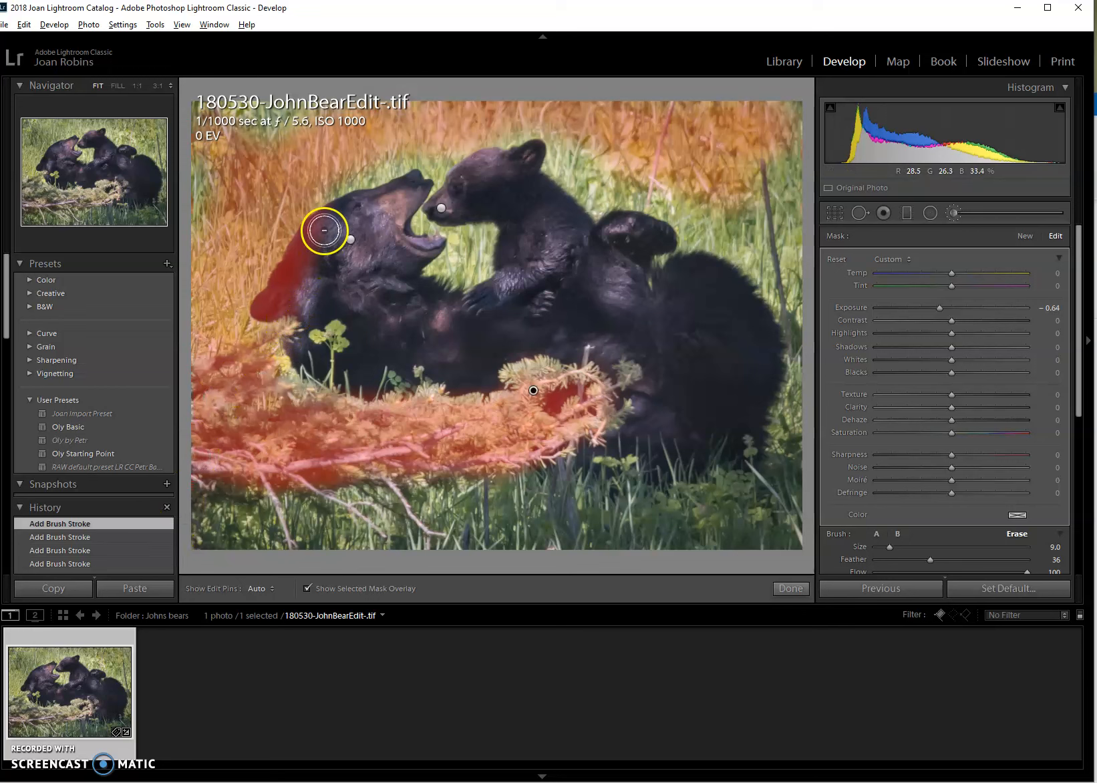
pyautogui.moveTo(327, 228)
pyautogui.mouseDown()
pyautogui.moveTo(265, 305)
pyautogui.moveTo(298, 276)
pyautogui.moveTo(296, 292)
pyautogui.moveTo(266, 312)
pyautogui.moveTo(309, 301)
pyautogui.mouseUp()
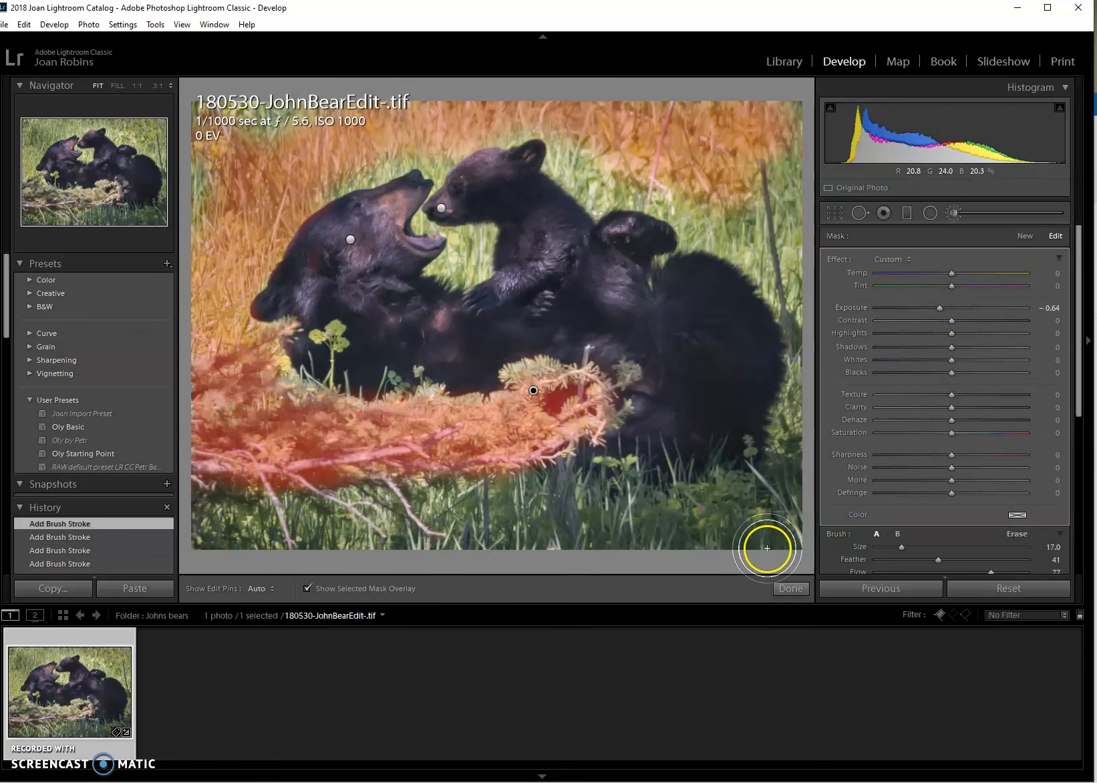
pyautogui.click(790, 589)
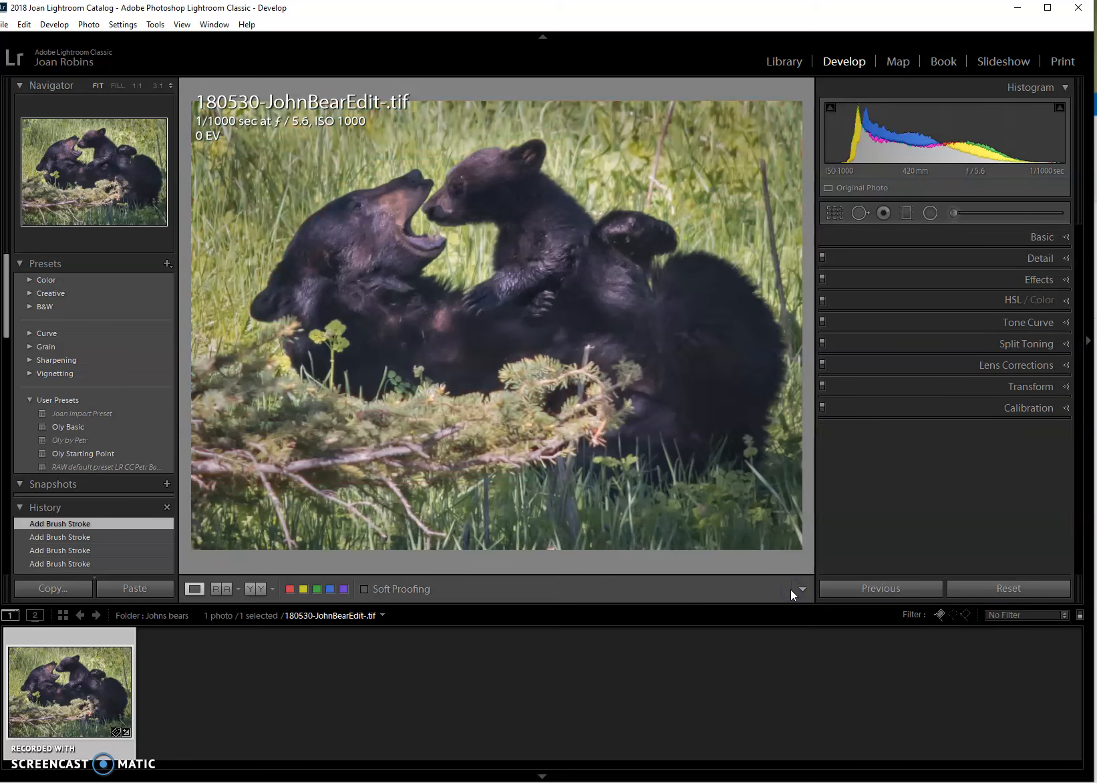
# Reselect the surroundings mask with the Adjustment Brush and paint it over the grass below the branch in the photo's lower left
pyautogui.click(922, 218)
pyautogui.click(954, 212)
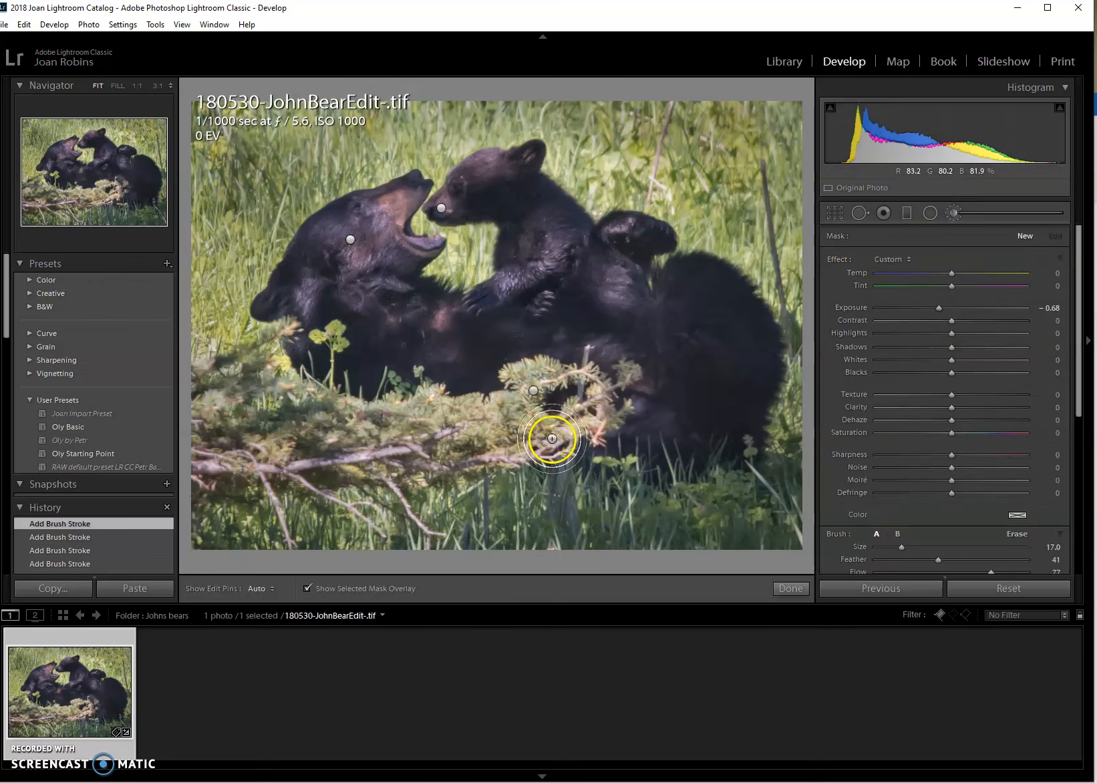
pyautogui.click(534, 392)
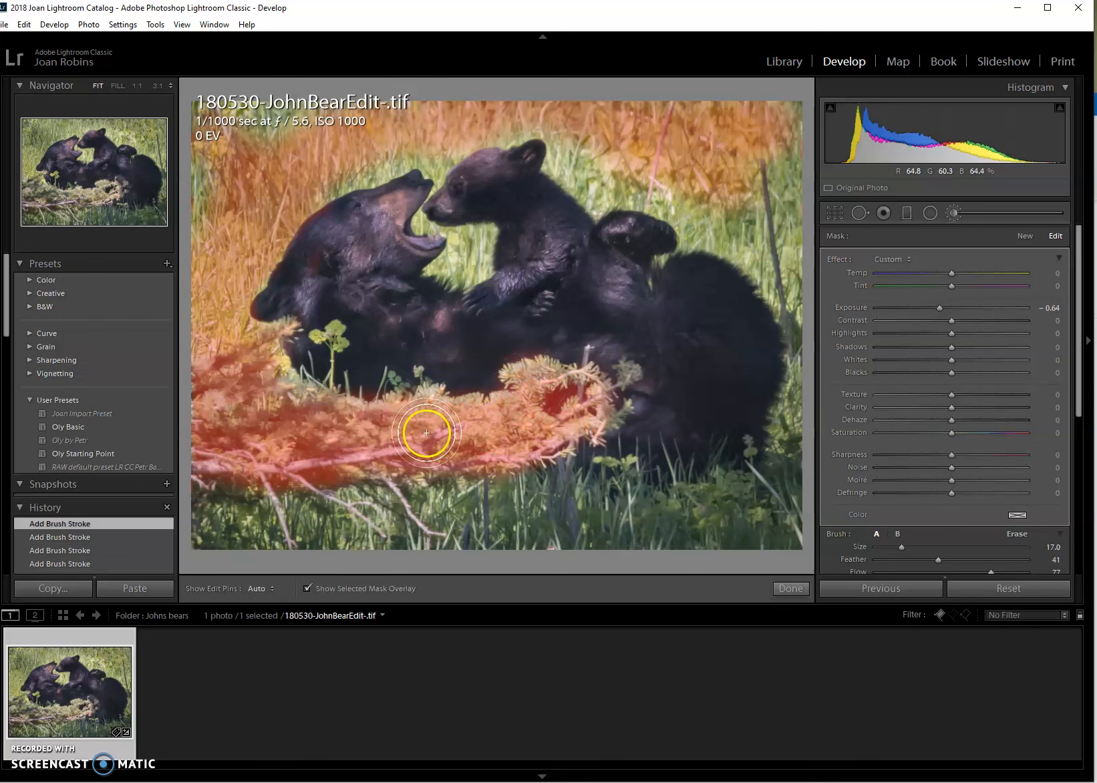
pyautogui.moveTo(269, 374)
pyautogui.mouseDown()
pyautogui.moveTo(206, 380)
pyautogui.moveTo(206, 357)
pyautogui.moveTo(228, 444)
pyautogui.moveTo(215, 468)
pyautogui.moveTo(316, 498)
pyautogui.moveTo(433, 494)
pyautogui.moveTo(407, 509)
pyautogui.moveTo(231, 524)
pyautogui.mouseUp()
pyautogui.press('h')
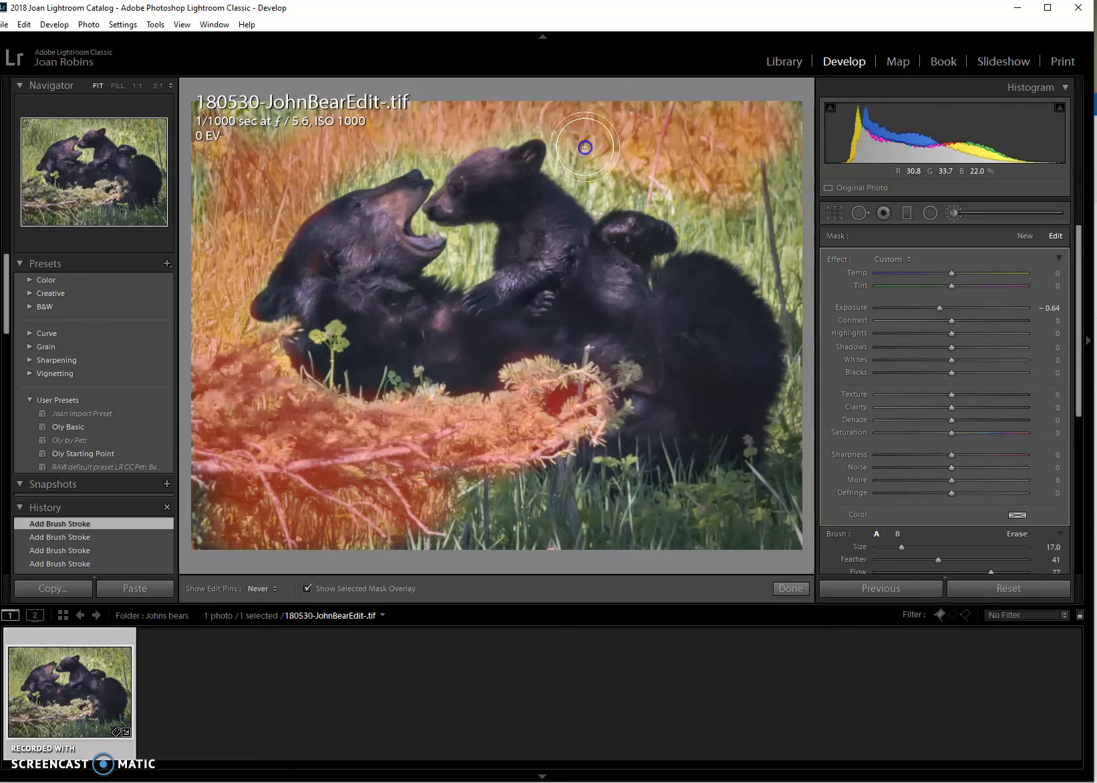
pyautogui.press('h')
# At 1:1 zoom, extend the surroundings mask over the grass close around the adult bear's muzzle and head
pyautogui.click(135, 87)
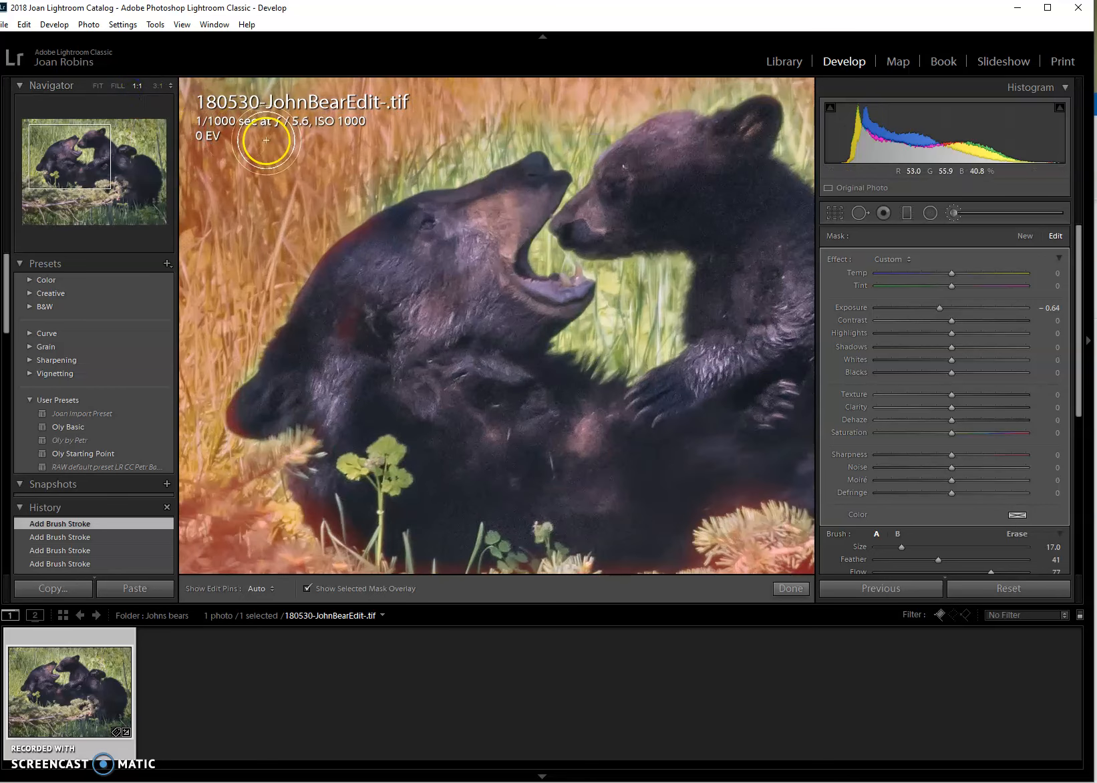
pyautogui.press('h')
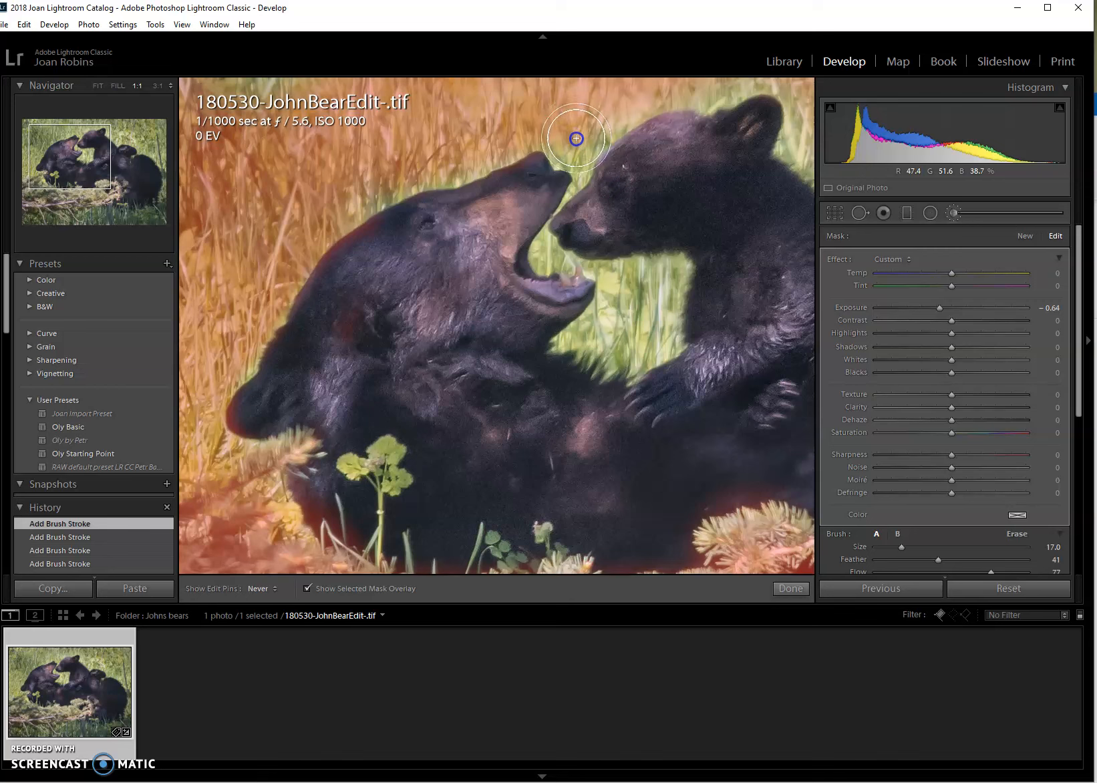
pyautogui.click(512, 115)
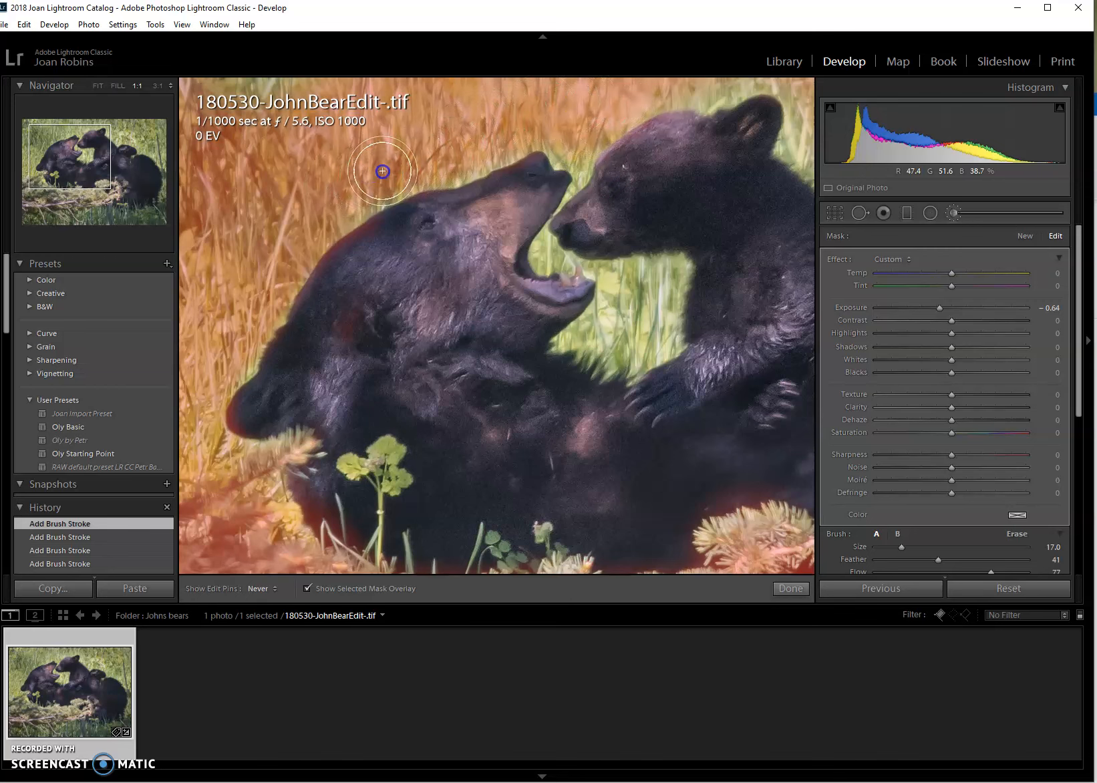
pyautogui.moveTo(490, 147)
pyautogui.mouseDown()
pyautogui.moveTo(519, 127)
pyautogui.moveTo(484, 173)
pyautogui.mouseUp()
pyautogui.press('h')
pyautogui.press('h')
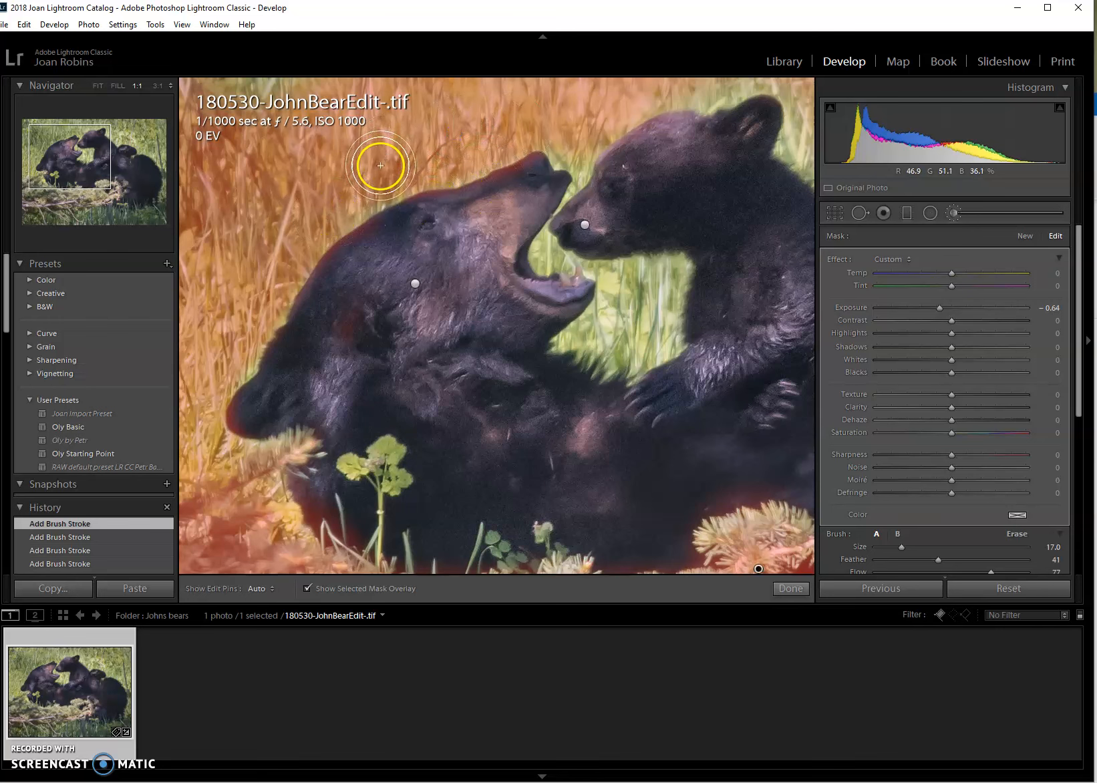
pyautogui.moveTo(384, 173); pyautogui.dragTo(332, 200)
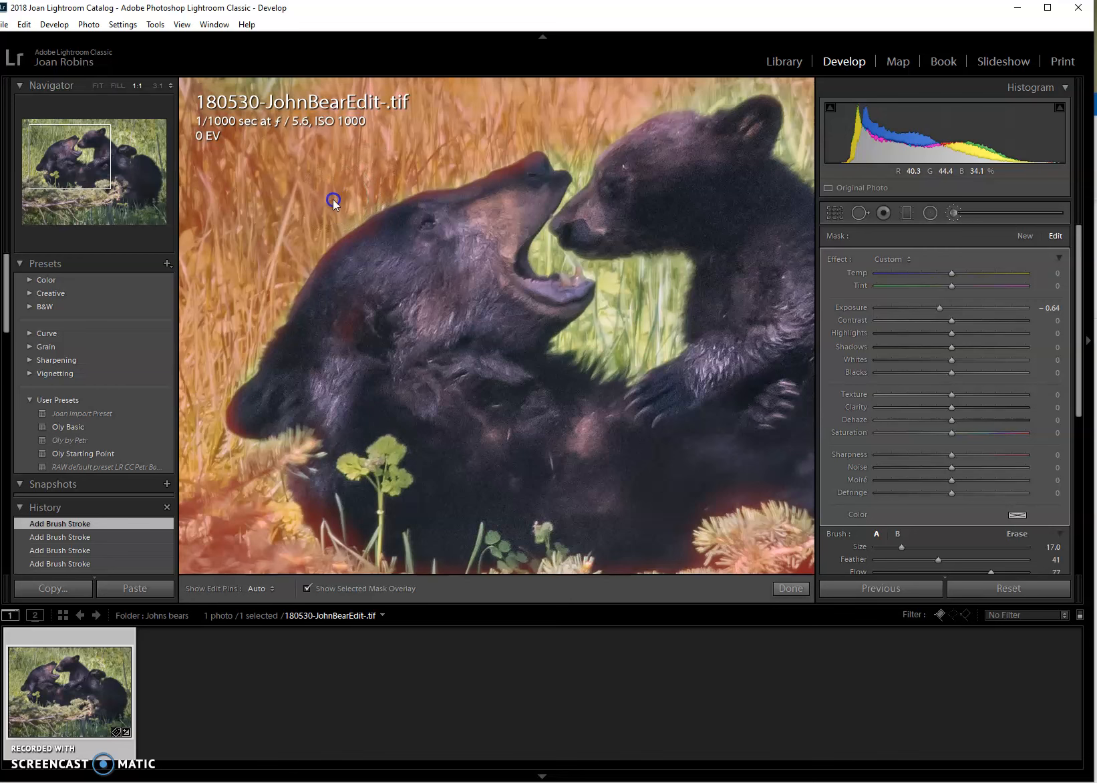
pyautogui.press('h')
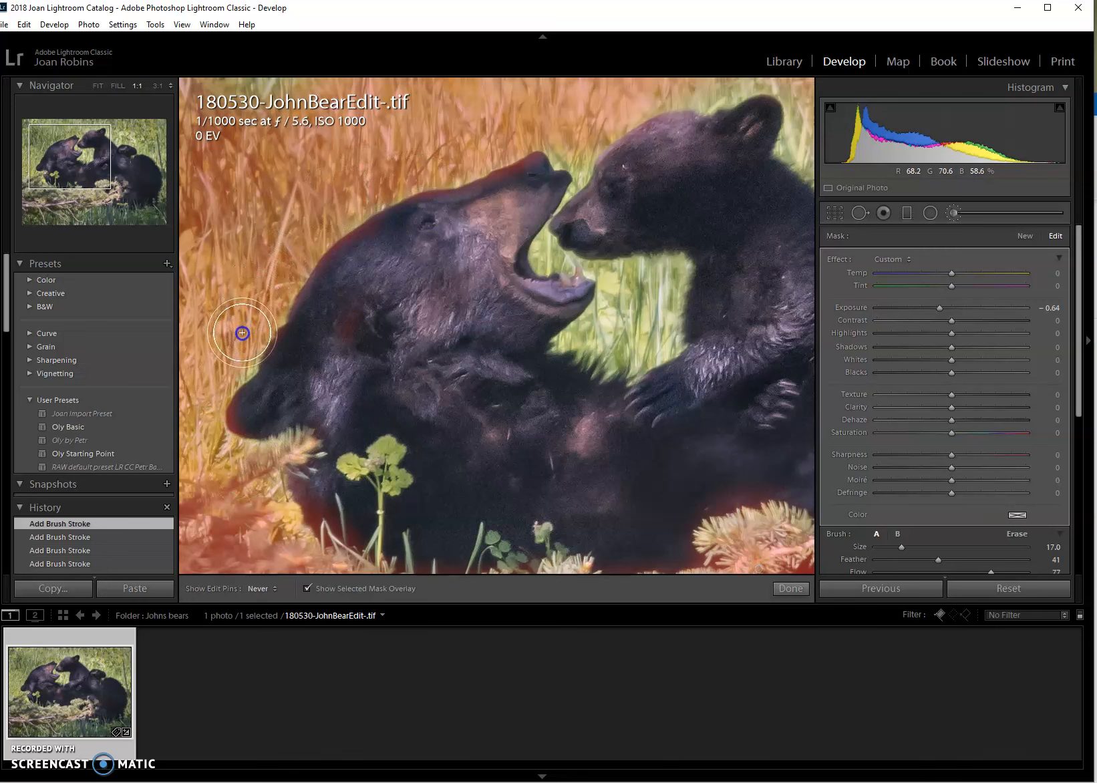
# Reduce the brush size to 11 and paint the surroundings mask over the grass between the two bears
pyautogui.moveTo(649, 289)
pyautogui.mouseDown()
pyautogui.moveTo(658, 280)
pyautogui.moveTo(631, 348)
pyautogui.moveTo(618, 344)
pyautogui.moveTo(636, 292)
pyautogui.moveTo(645, 290)
pyautogui.moveTo(658, 348)
pyautogui.moveTo(674, 312)
pyautogui.mouseUp()
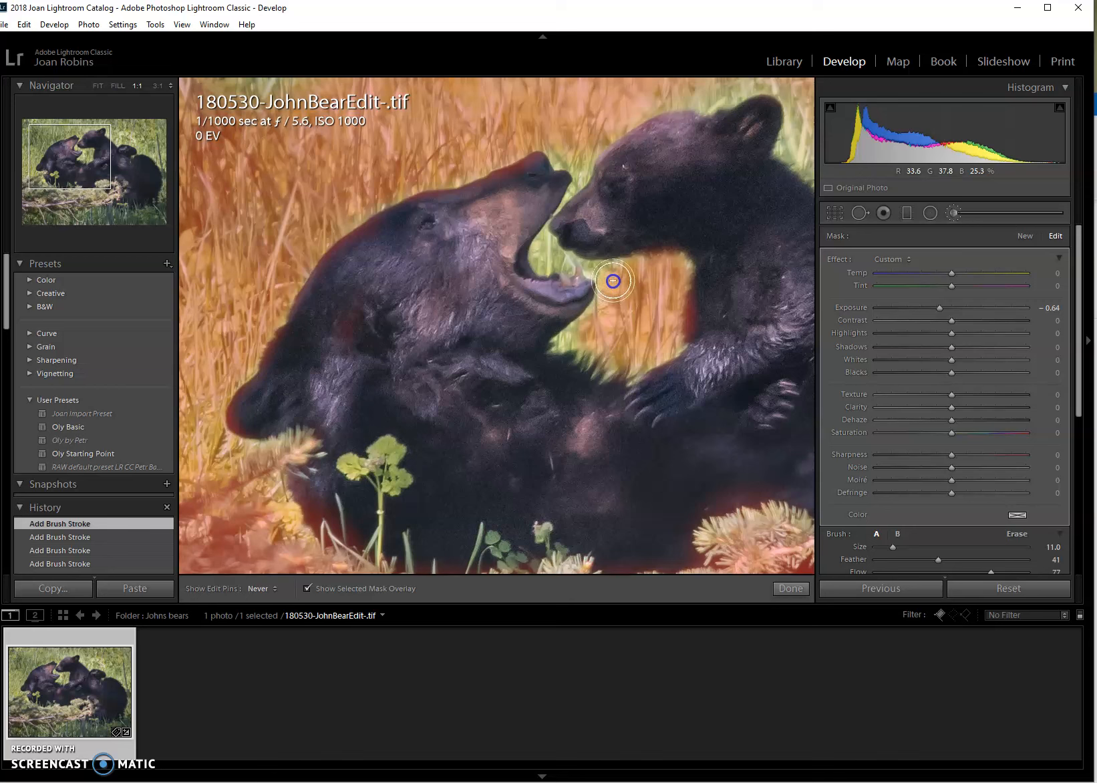
pyautogui.moveTo(601, 302)
pyautogui.mouseDown()
pyautogui.moveTo(569, 345)
pyautogui.moveTo(638, 345)
pyautogui.mouseUp()
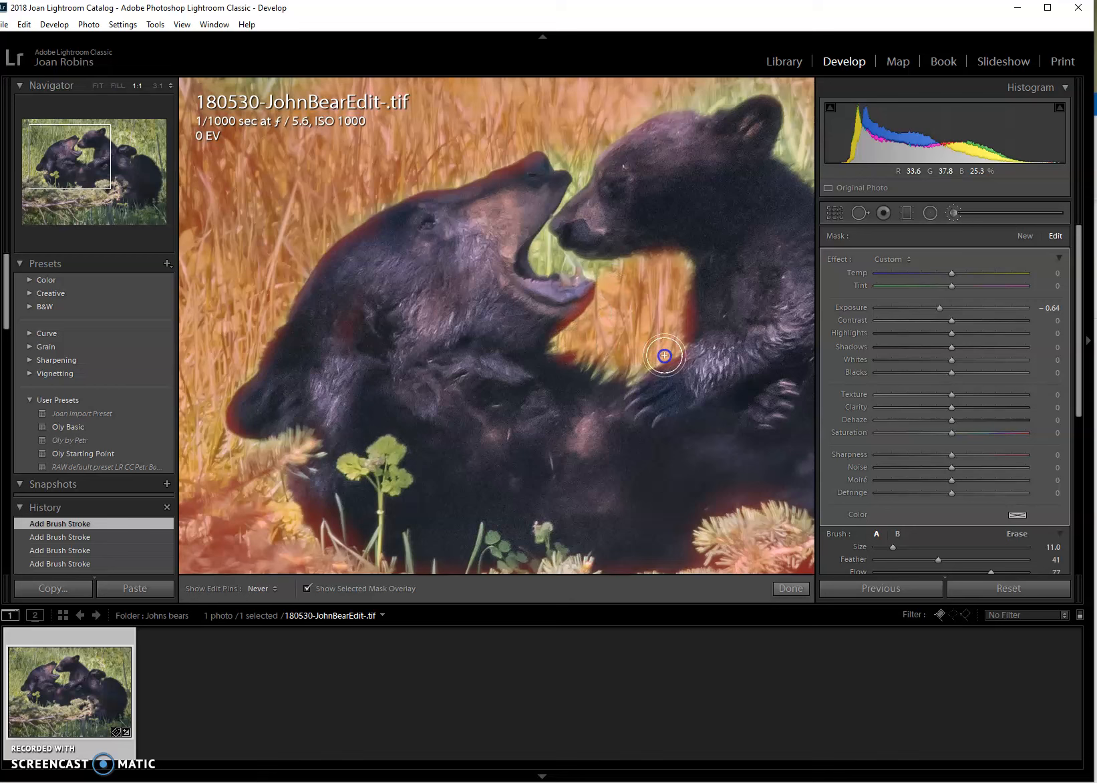
pyautogui.press('h')
# Erase the mask from the adult bear's mouth and jaw, and paint the grass around the cub's head with brush size 10
pyautogui.press('alt')
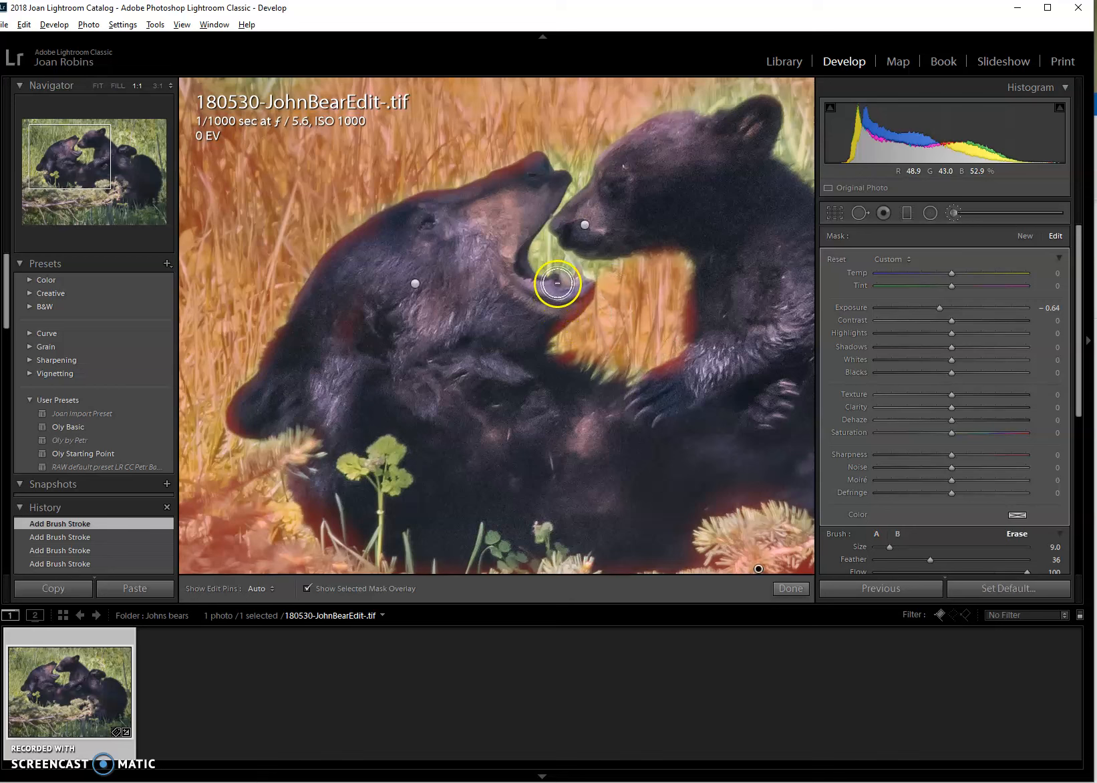
pyautogui.moveTo(569, 287)
pyautogui.mouseDown()
pyautogui.moveTo(548, 311)
pyautogui.moveTo(545, 229)
pyautogui.moveTo(526, 241)
pyautogui.mouseUp()
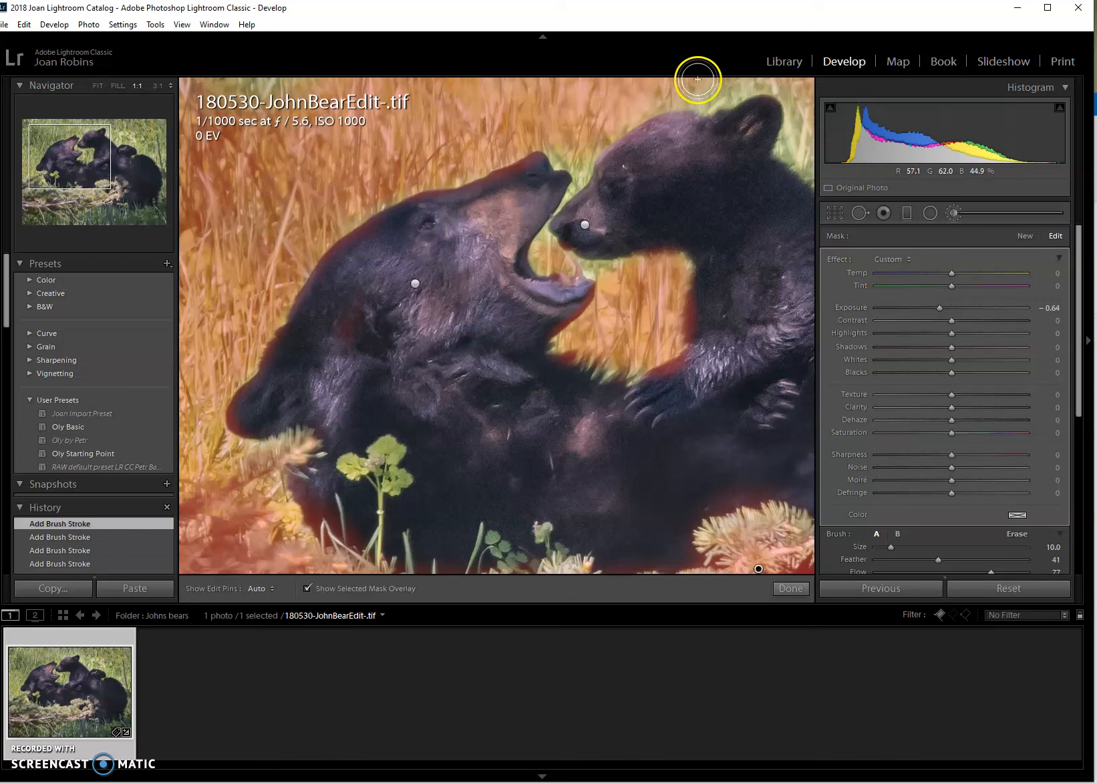
pyautogui.press('h')
pyautogui.press('h')
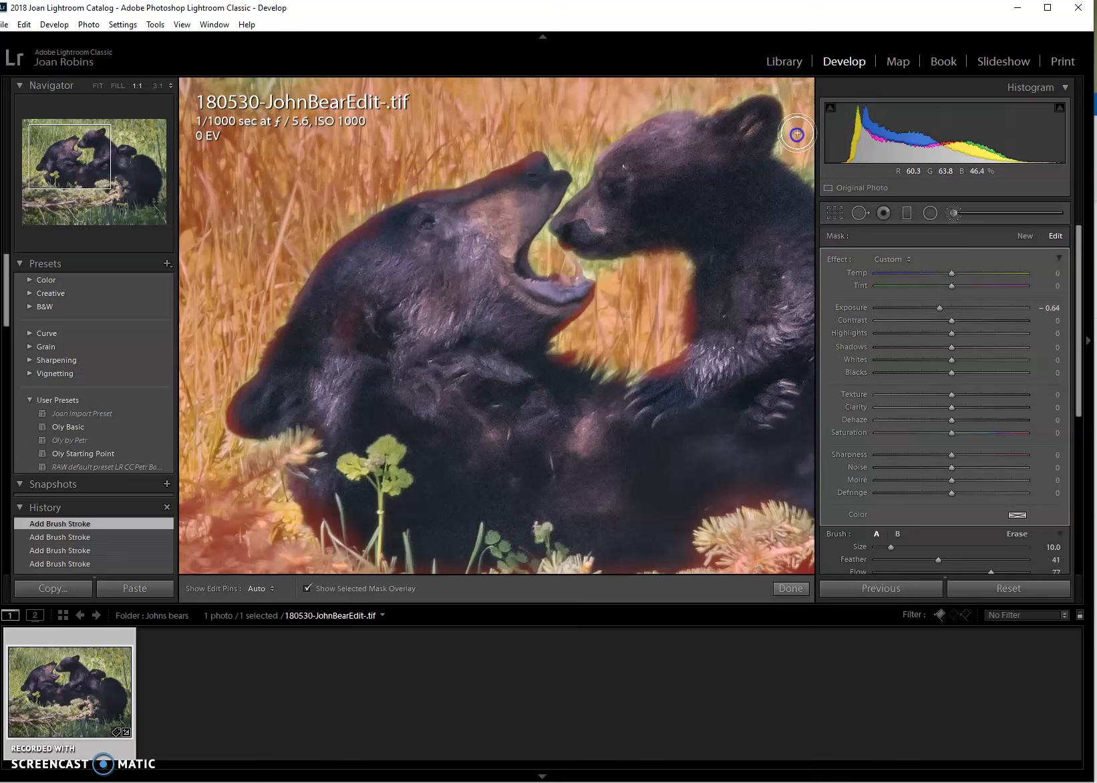
# Hide the mask overlay and set the surroundings mask's exposure to -0.36
pyautogui.press('h')
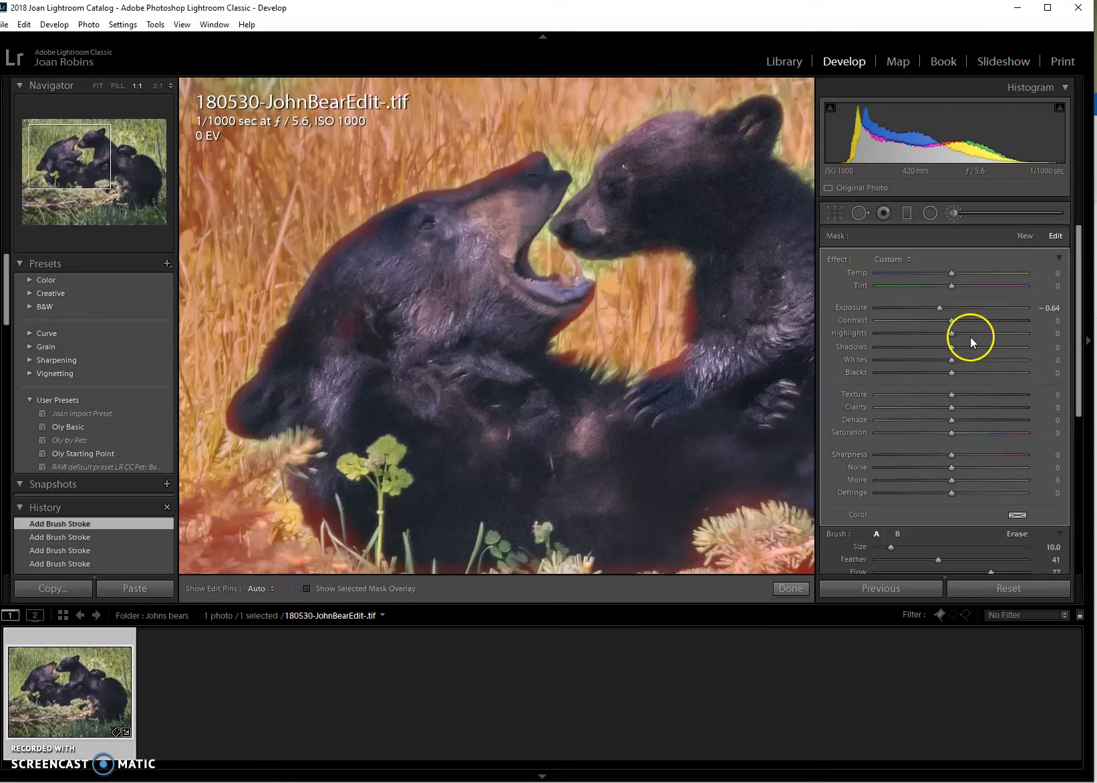
pyautogui.click(923, 308)
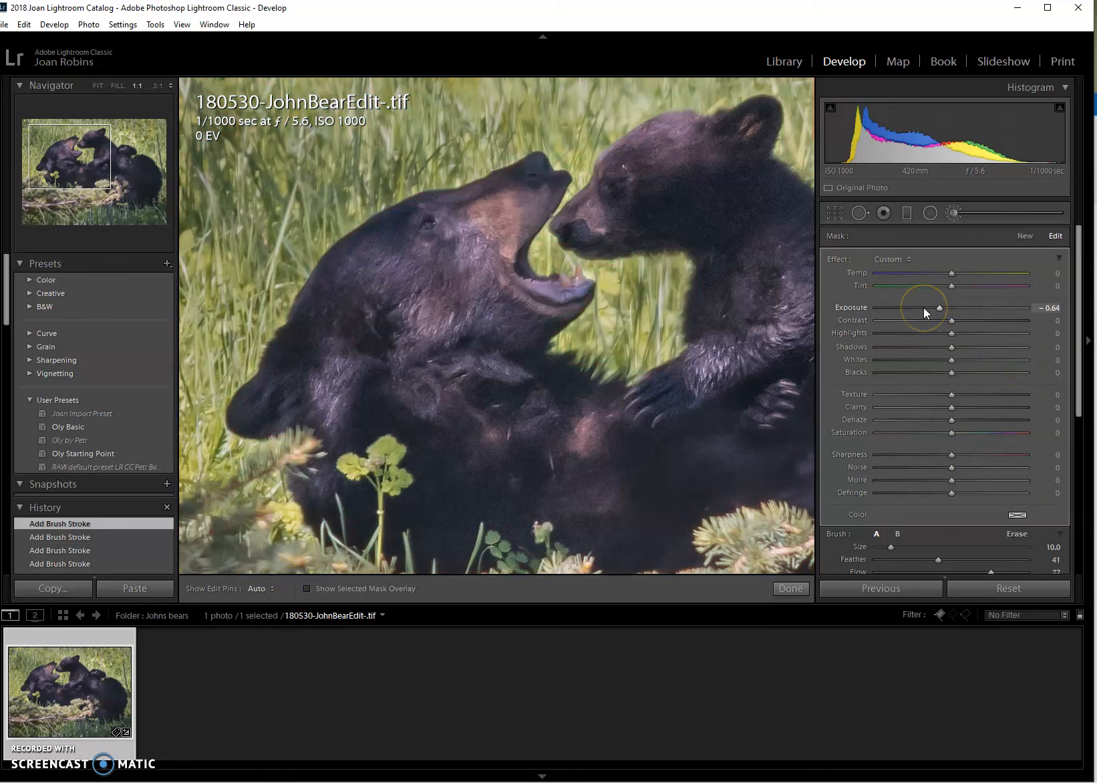
pyautogui.click(964, 308)
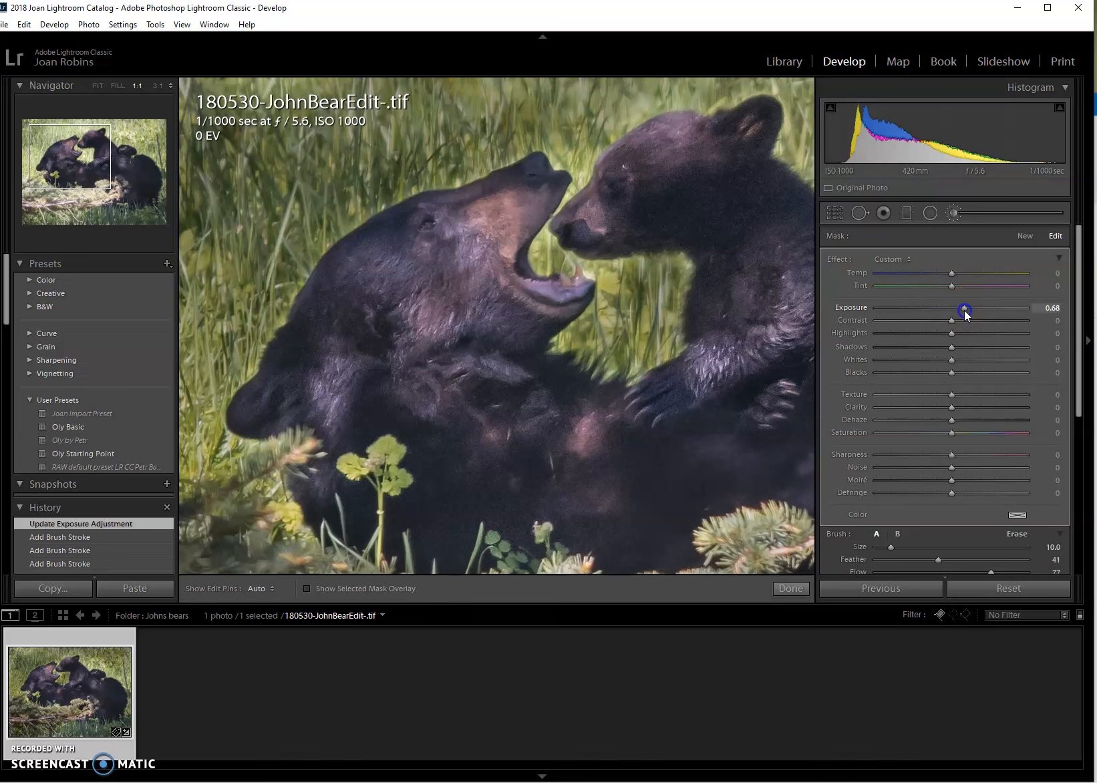
pyautogui.click(949, 308)
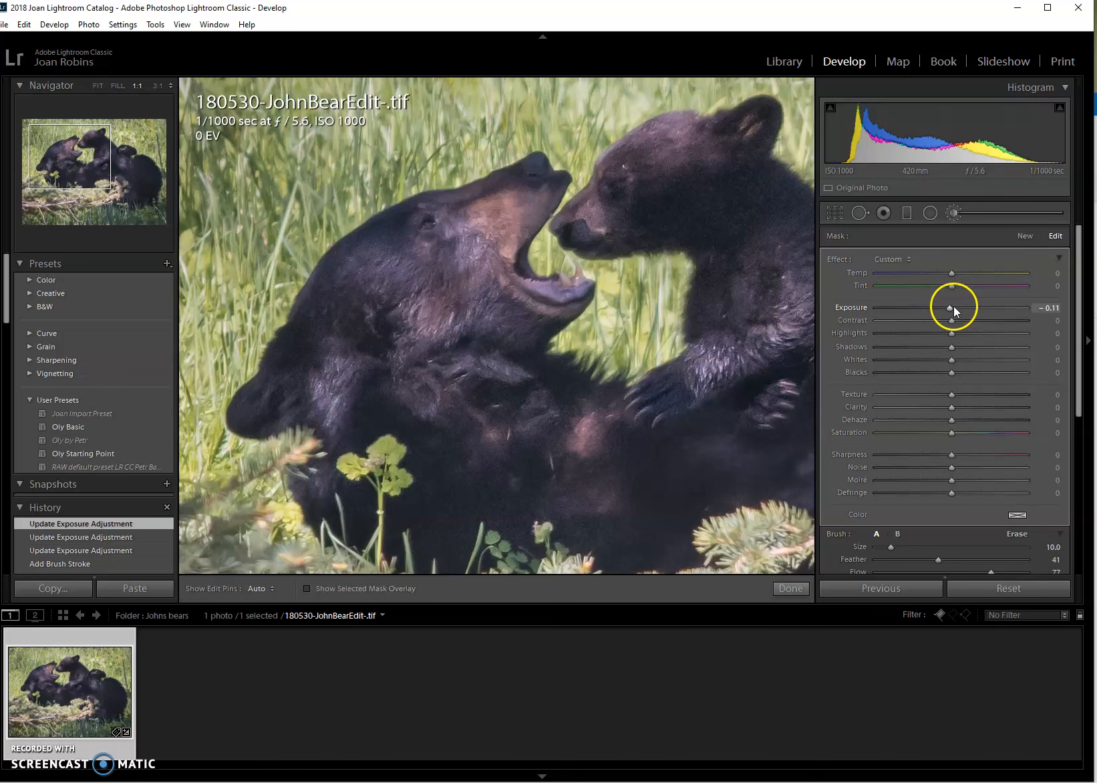
pyautogui.moveTo(949, 306); pyautogui.dragTo(945, 309)
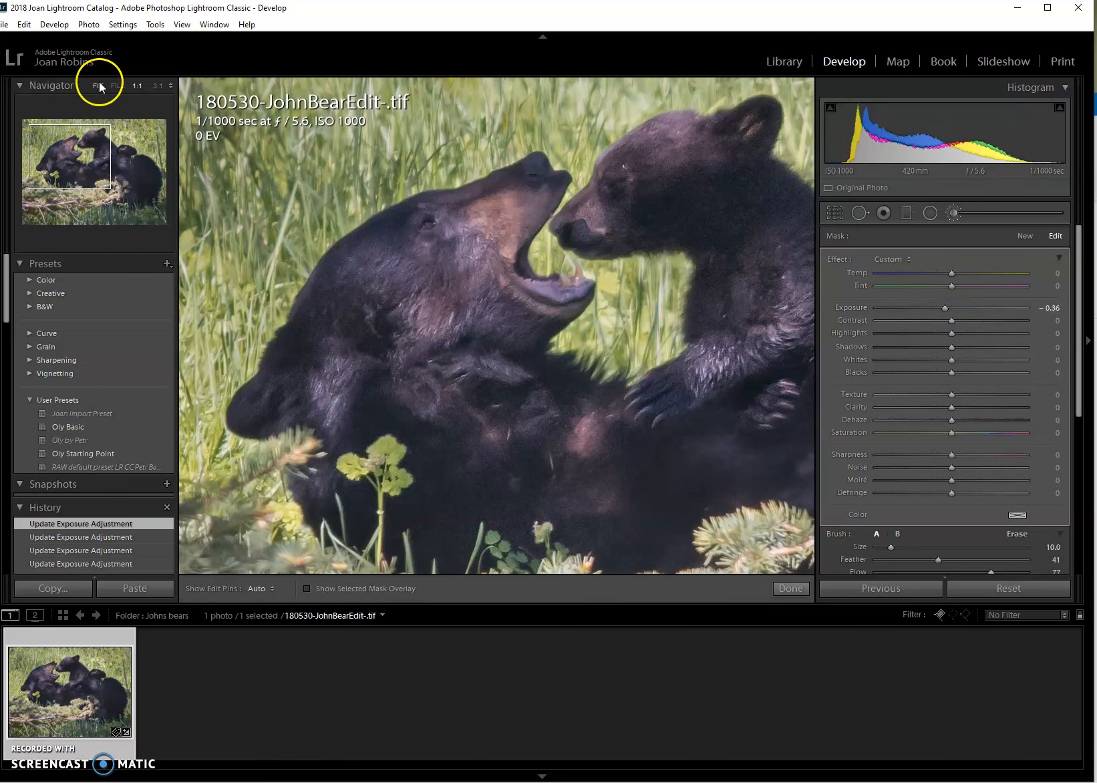